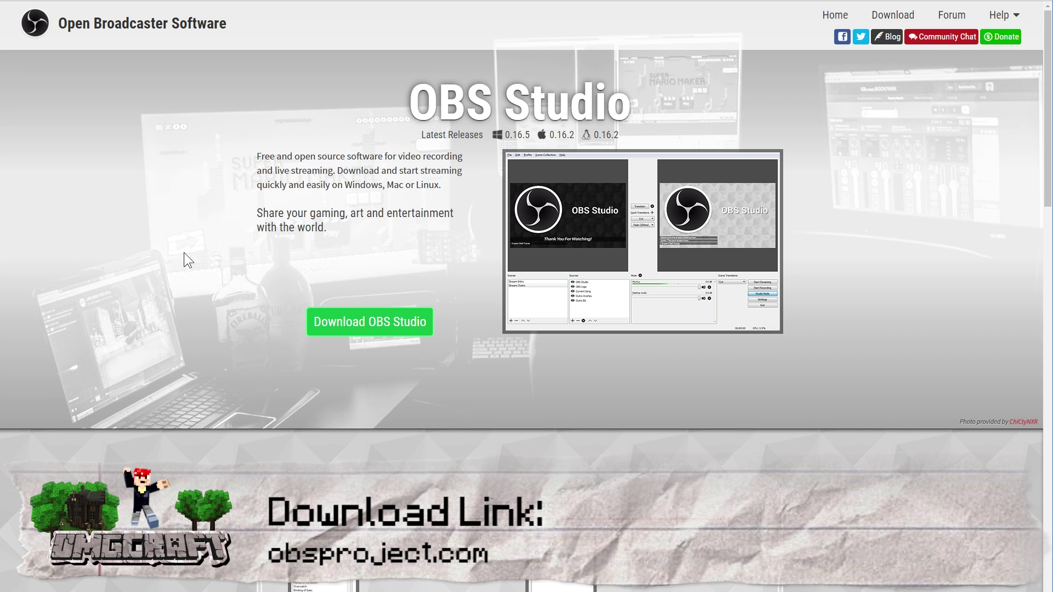
Peek at the Profile menu, then launch Minecraft from its launcher and move OBS aside to show the game
scroll(413, 331, down, 15)
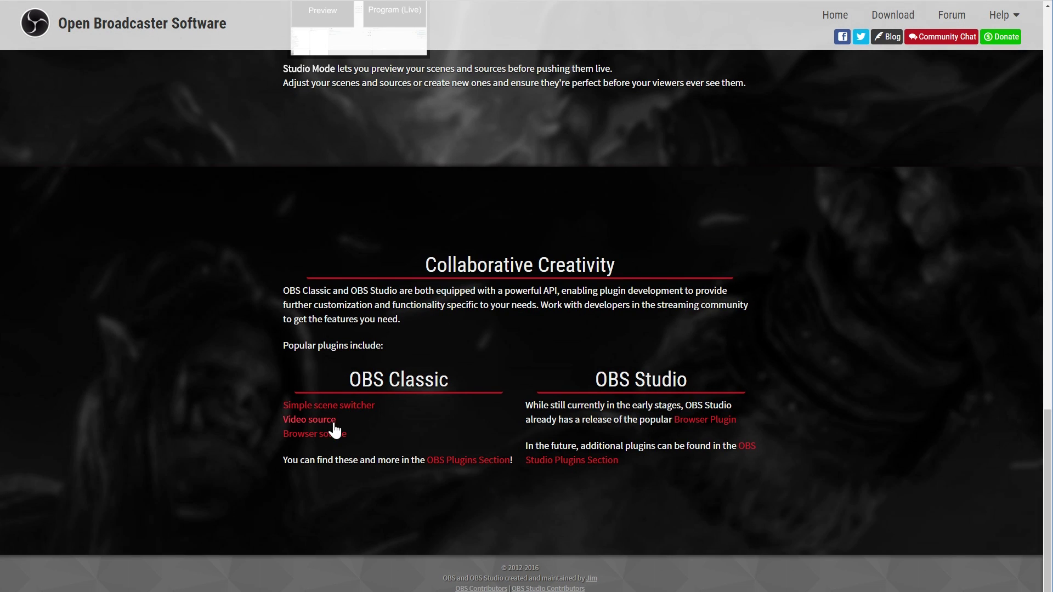
scroll(439, 391, up, 15)
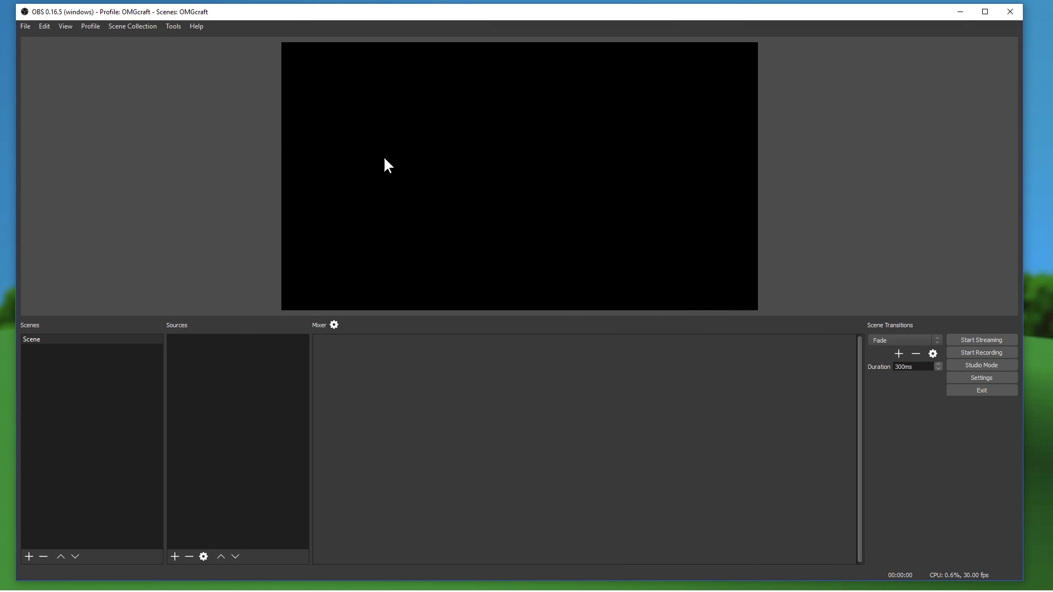
click(89, 25)
click(90, 26)
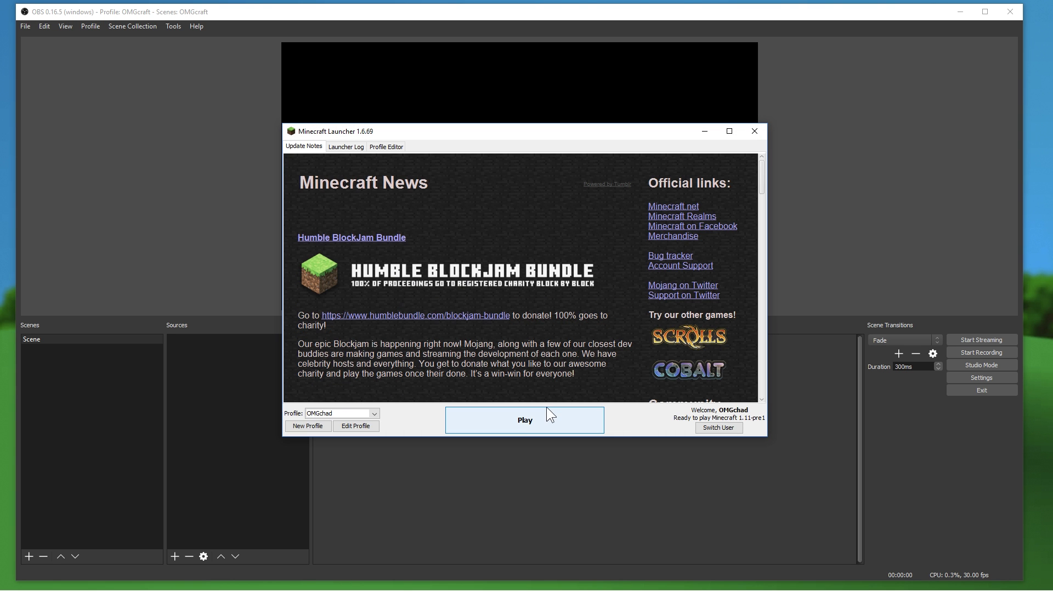
click(525, 420)
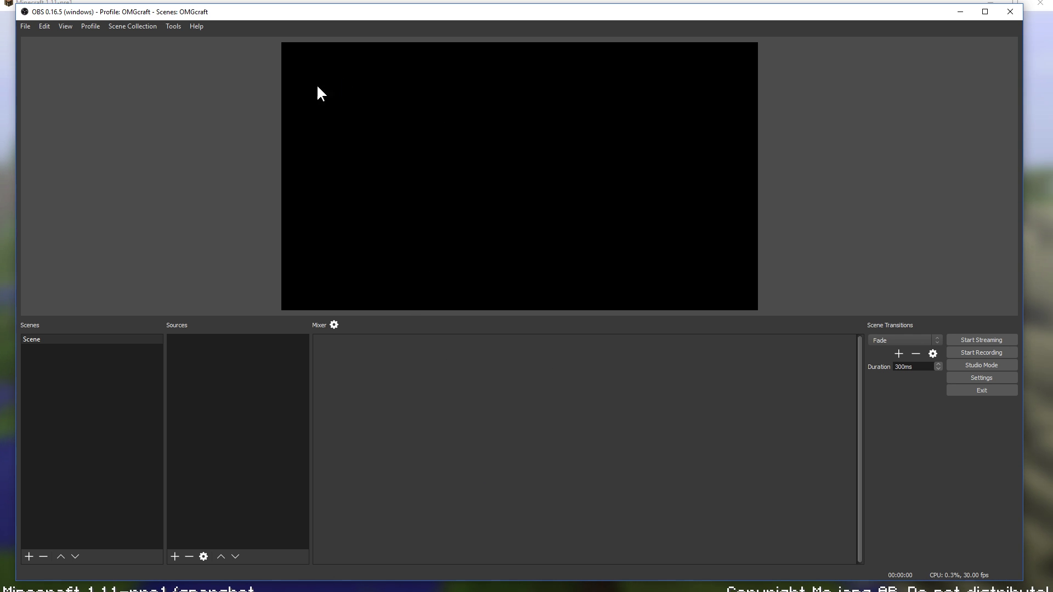
mouse_move(247, 9)
mouse_down()
mouse_move(765, 258)
mouse_move(322, 63)
mouse_move(260, 4)
mouse_up()
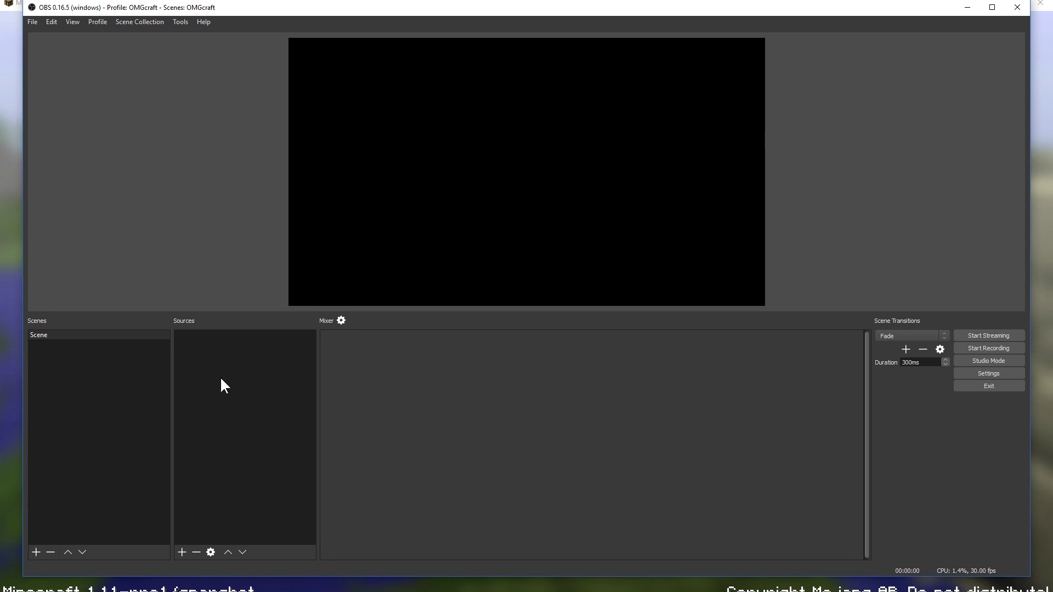
Open the Sources add menu, close it, then reopen it to see the source types
click(181, 552)
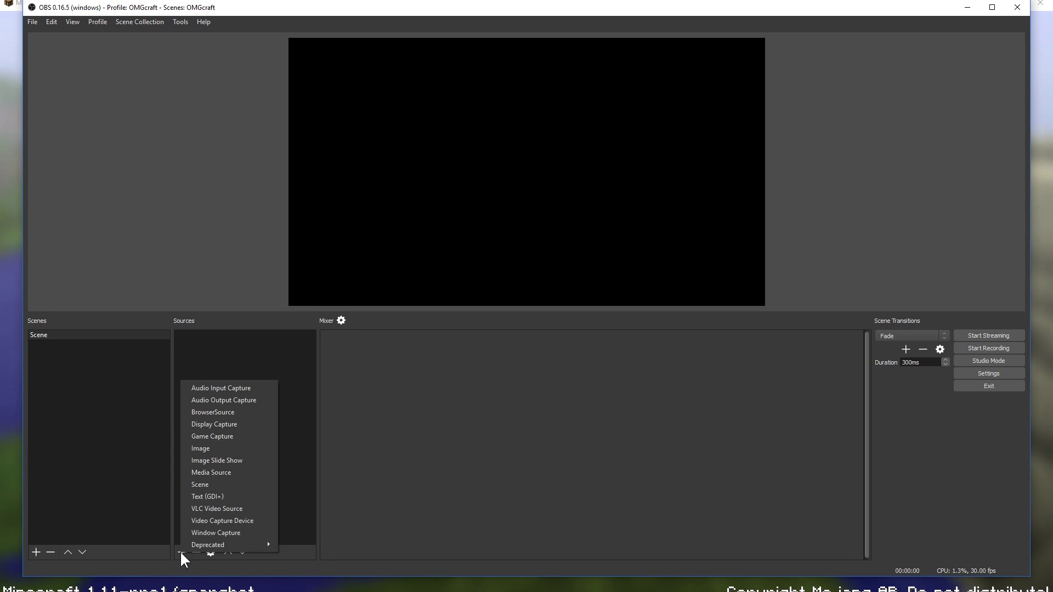
click(183, 564)
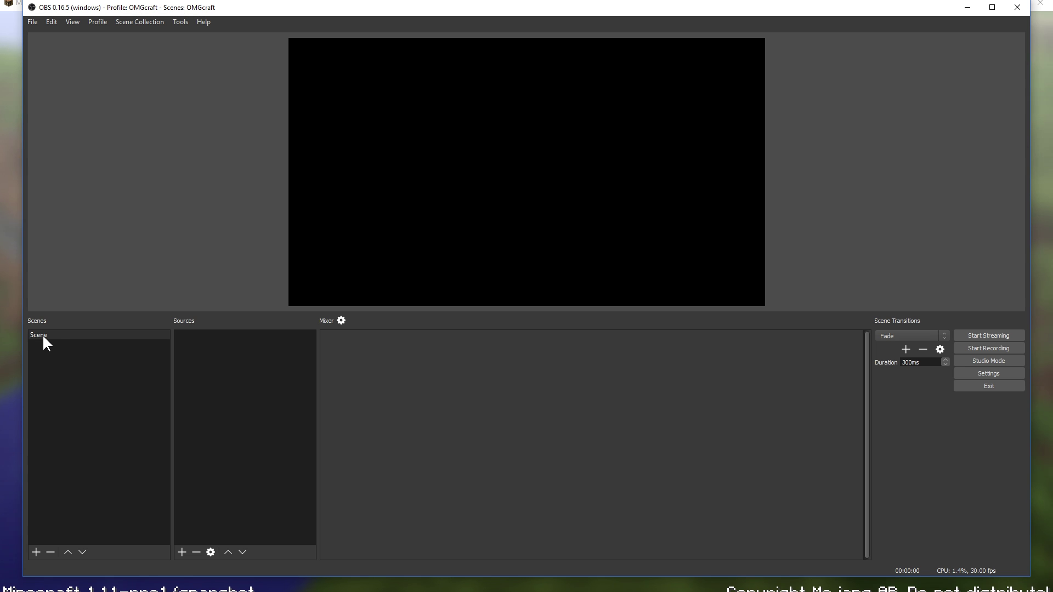
click(182, 552)
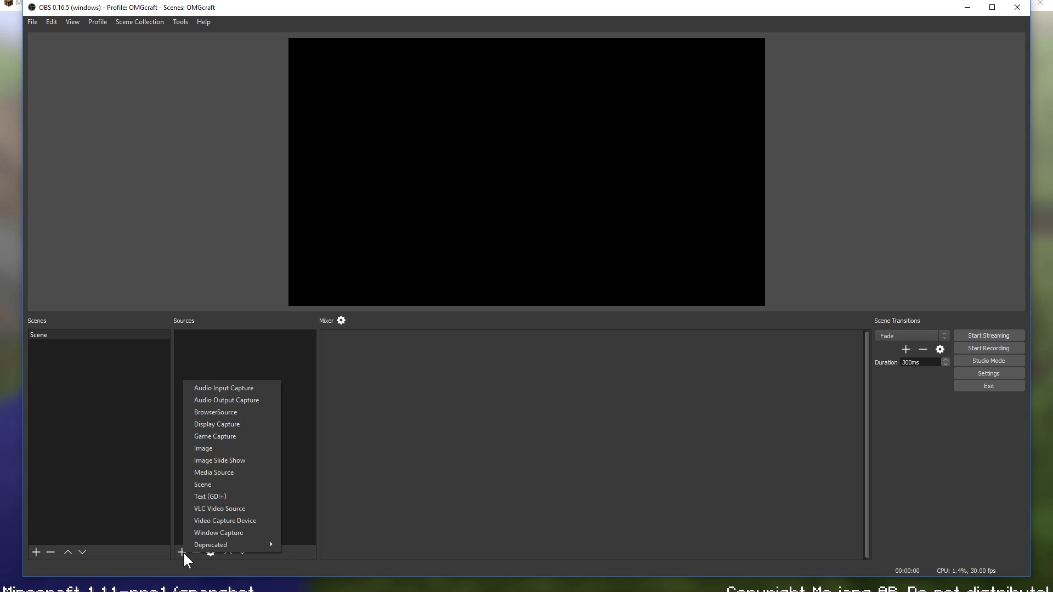
Add Game Capture 'Minecraft' of the Minecraft 1.11-pre1 window, matched by executable name, then move it lower
click(236, 436)
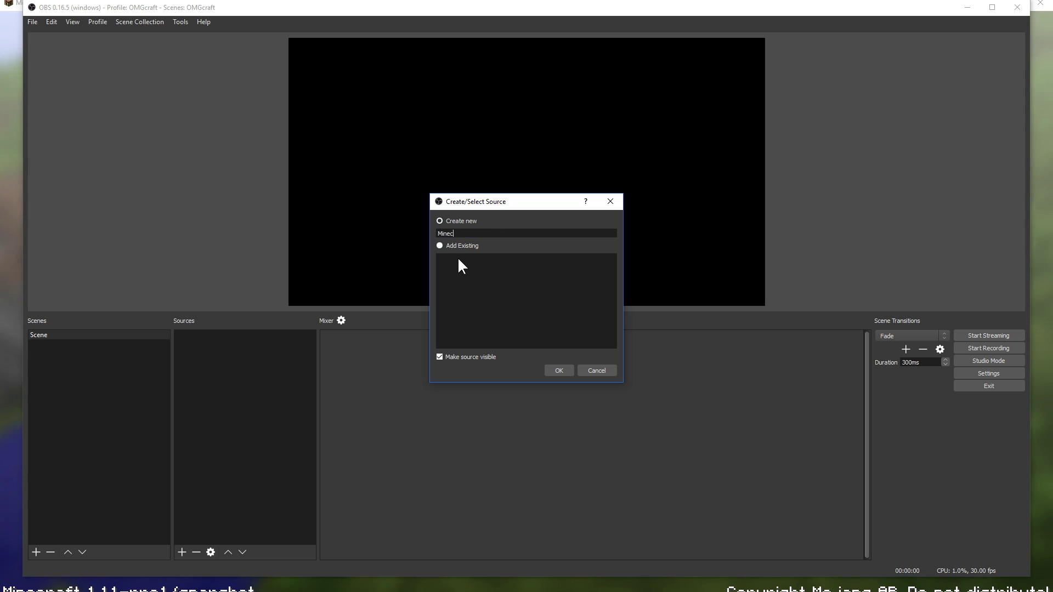
click(564, 368)
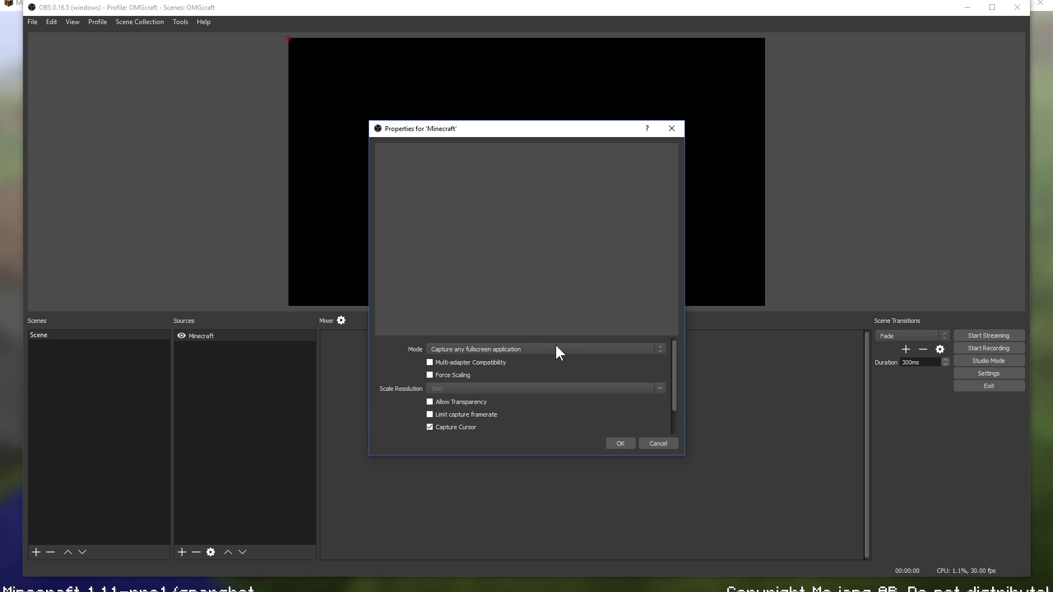
click(485, 350)
click(522, 366)
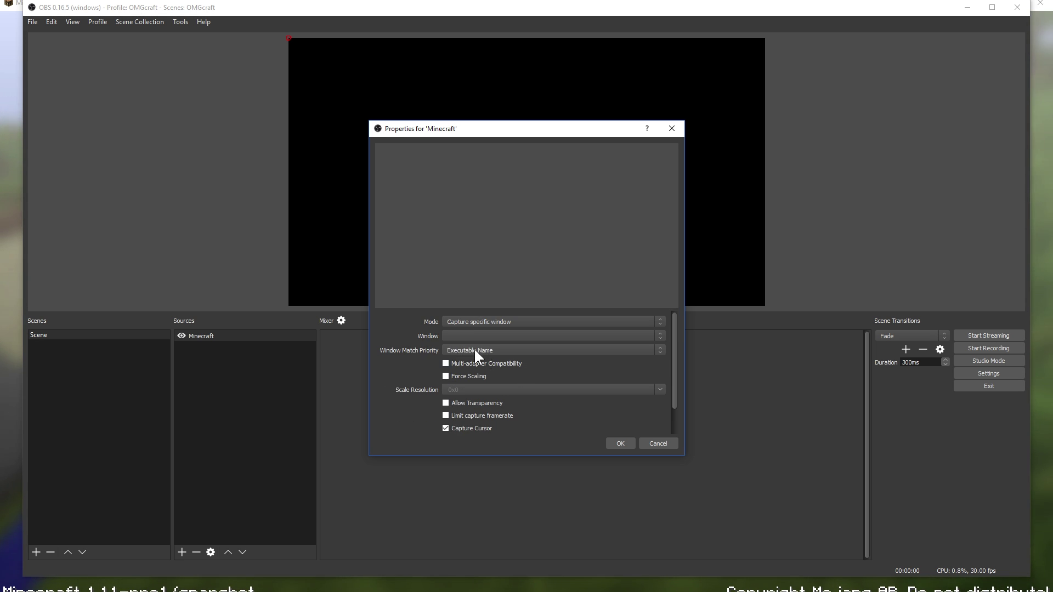
click(508, 337)
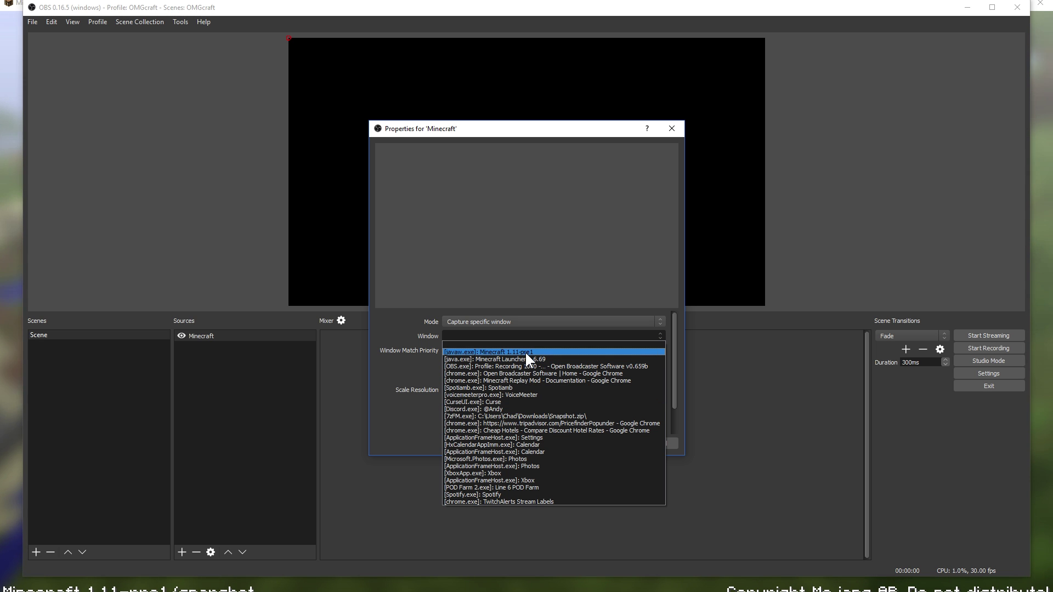
click(526, 353)
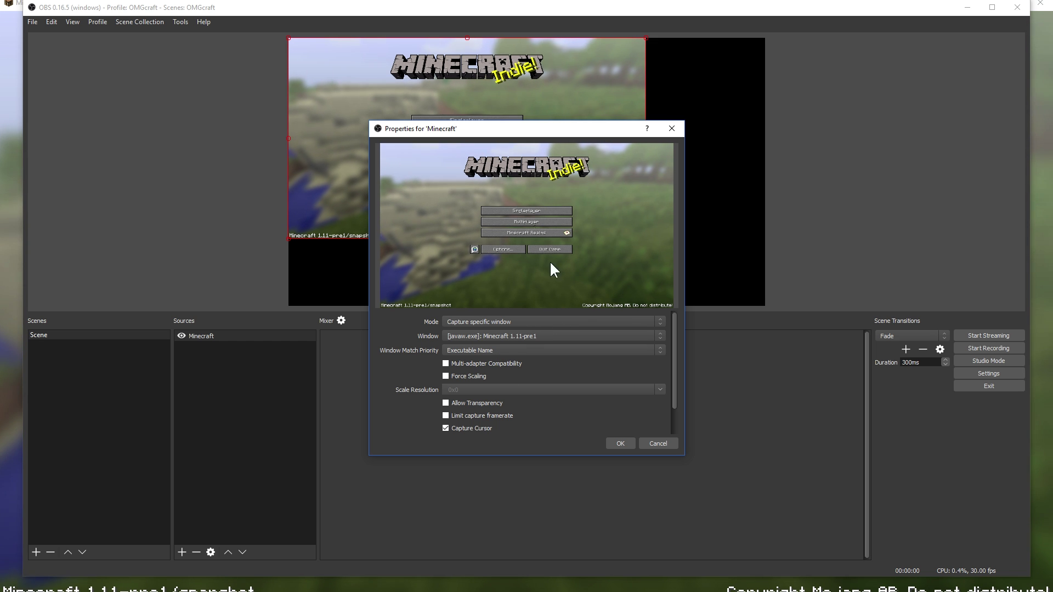
click(497, 350)
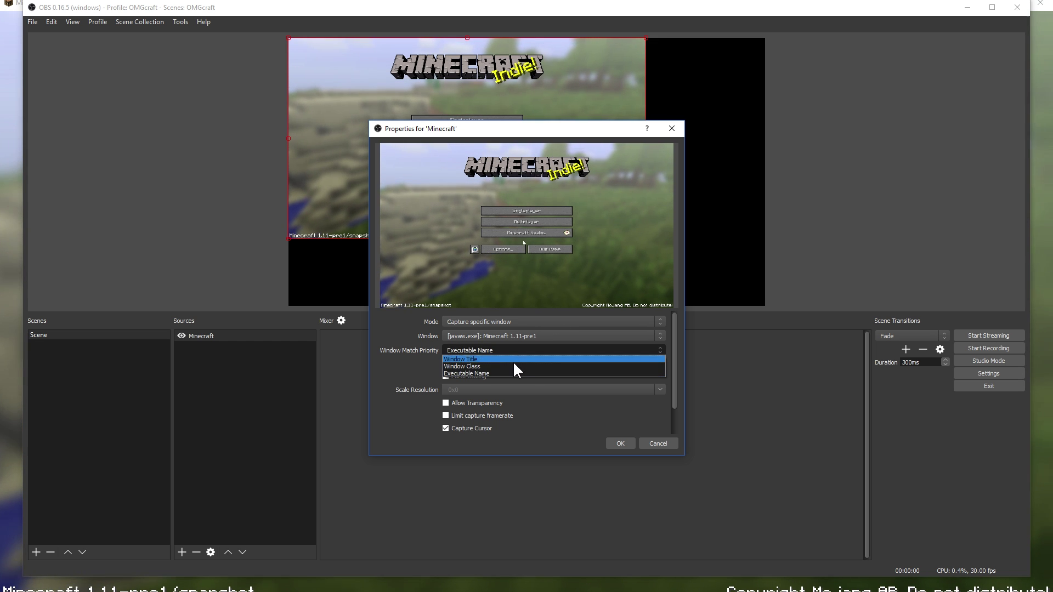
click(512, 373)
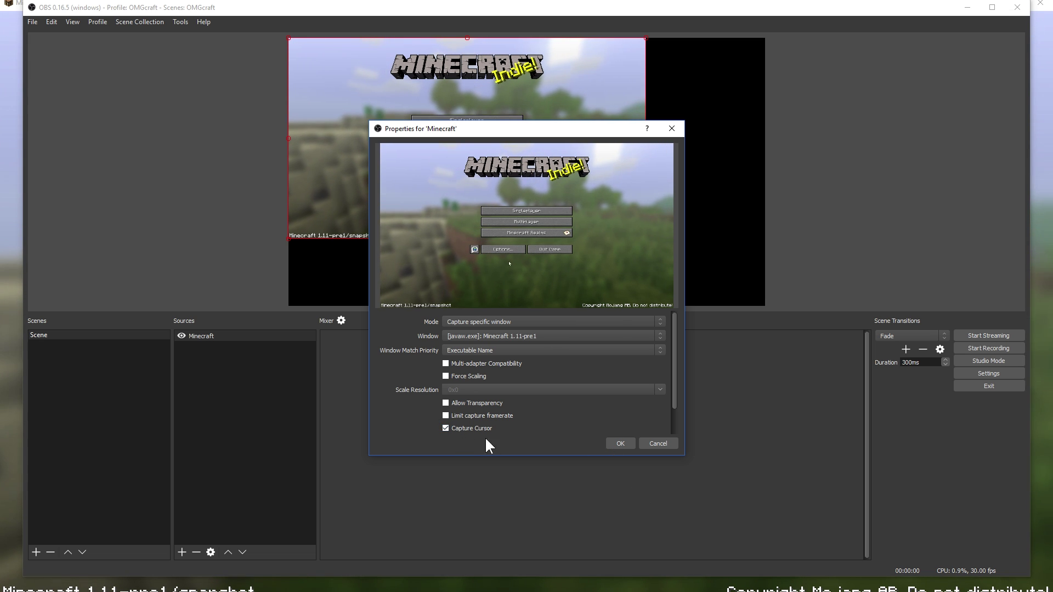
click(619, 445)
drag(507, 155, 535, 220)
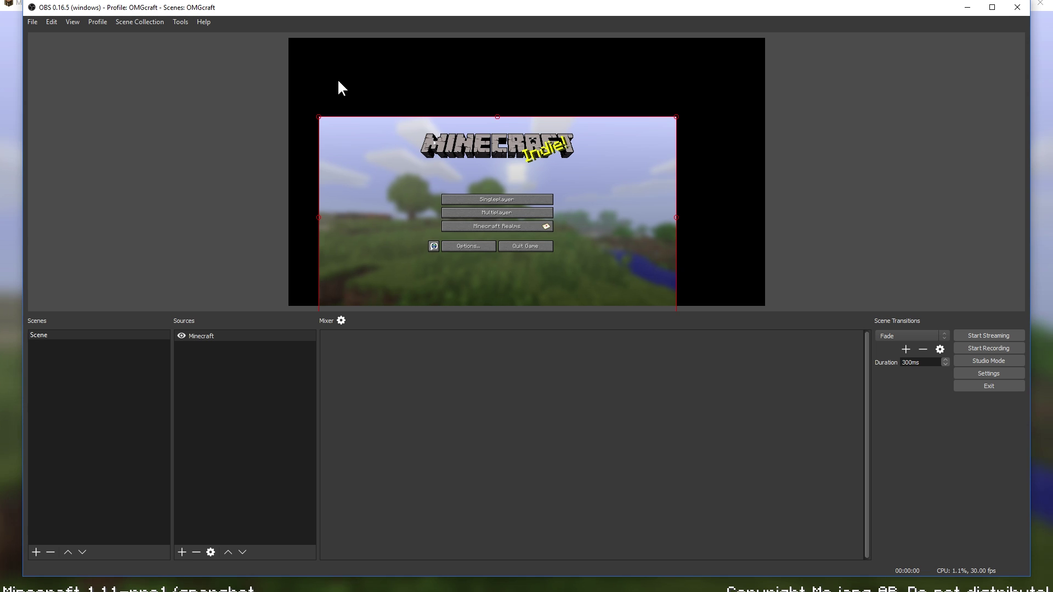
Reposition the Minecraft capture and try the Ctrl+F fit and Ctrl+R reset transforms
drag(475, 216, 491, 179)
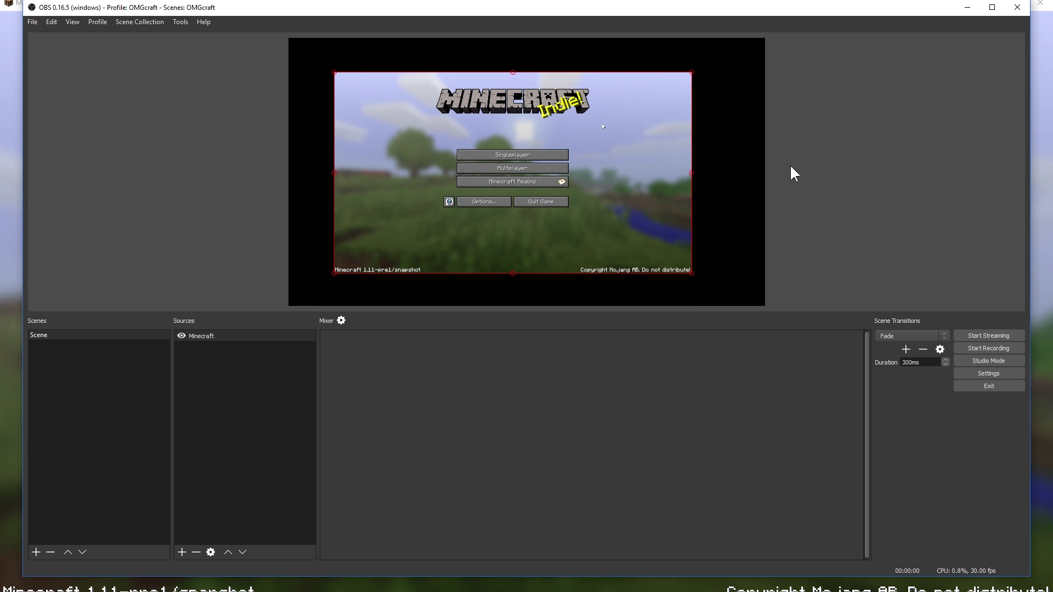
mouse_move(585, 150)
mouse_down()
mouse_move(617, 150)
mouse_move(534, 126)
mouse_move(525, 110)
mouse_move(624, 165)
mouse_move(528, 133)
mouse_move(611, 106)
mouse_move(499, 127)
mouse_move(616, 109)
mouse_move(514, 130)
mouse_move(586, 119)
mouse_move(577, 131)
mouse_up()
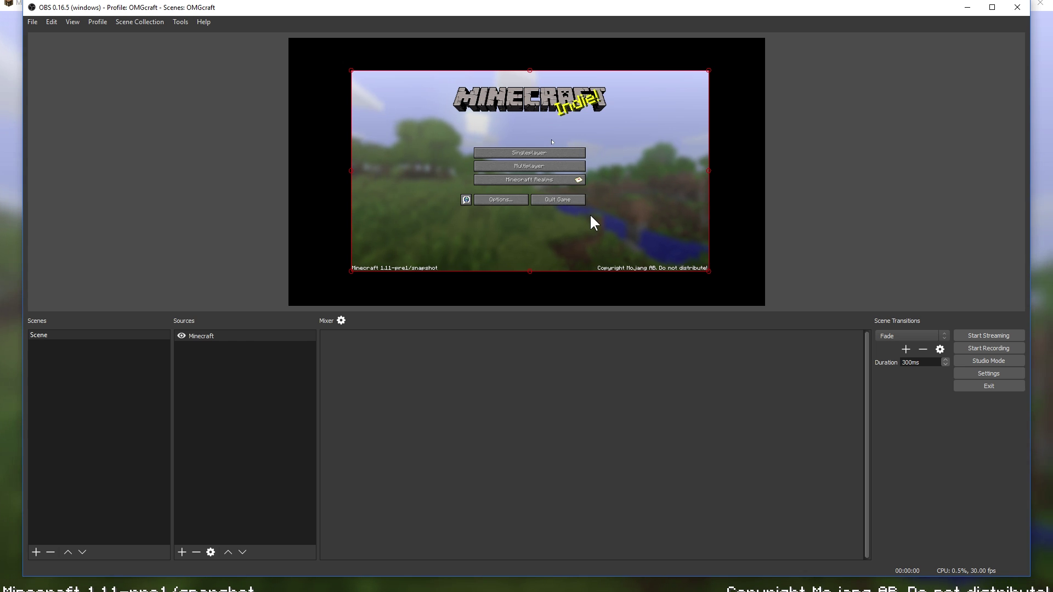
key(ctrl+f)
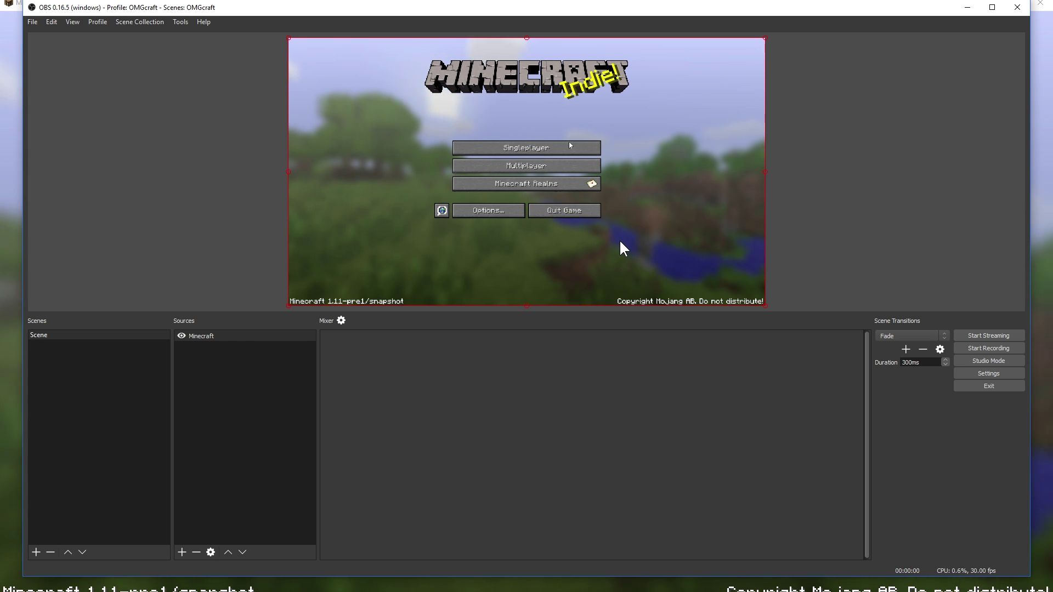
key(ctrl+r)
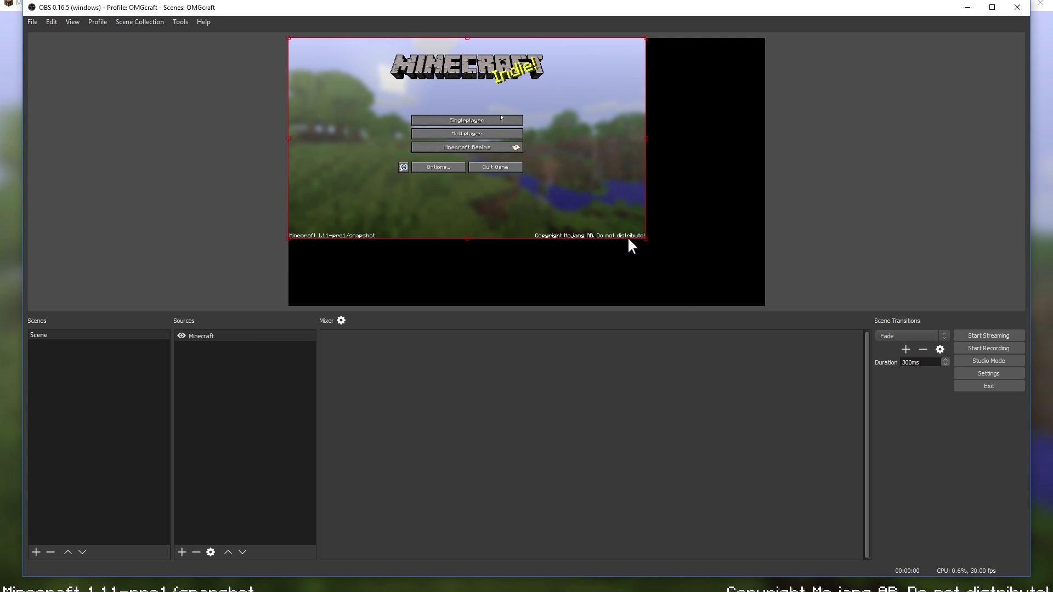
Drag the bottom-right handle until the Minecraft capture fills the whole canvas, then deselect it
drag(645, 238, 623, 225)
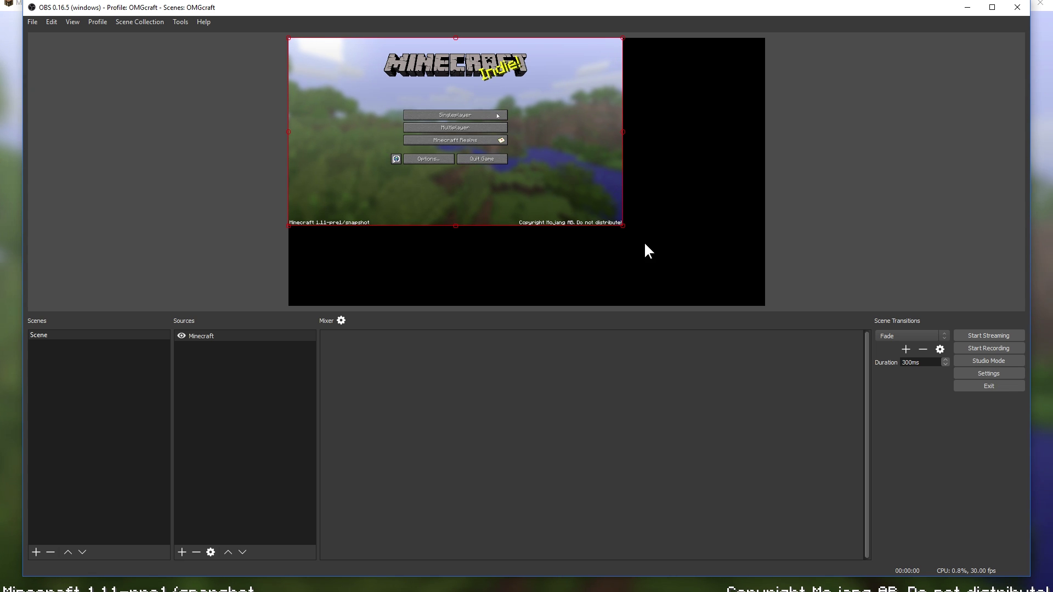
drag(622, 225, 750, 308)
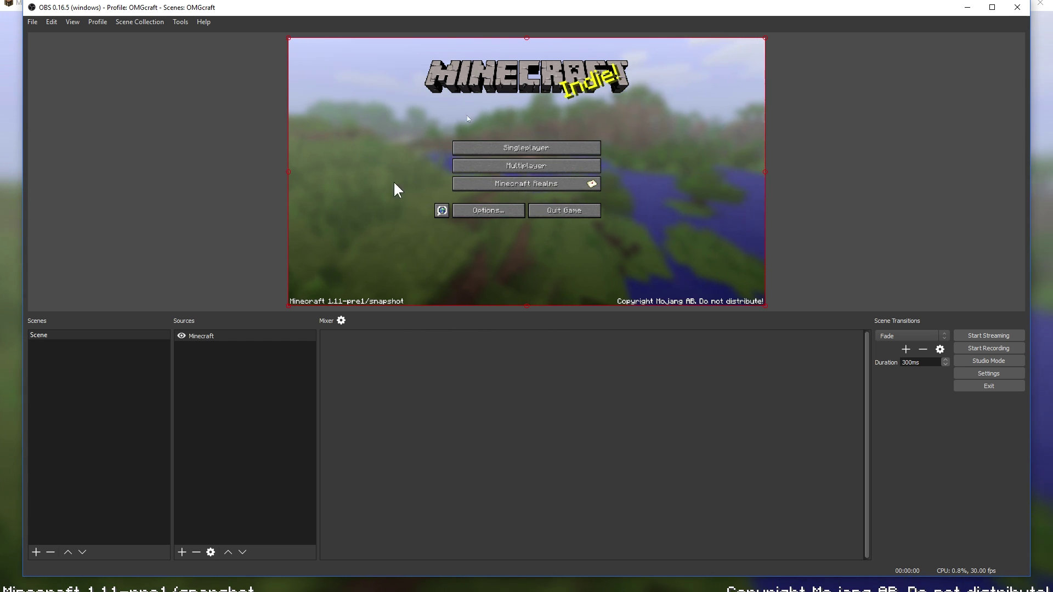
click(257, 398)
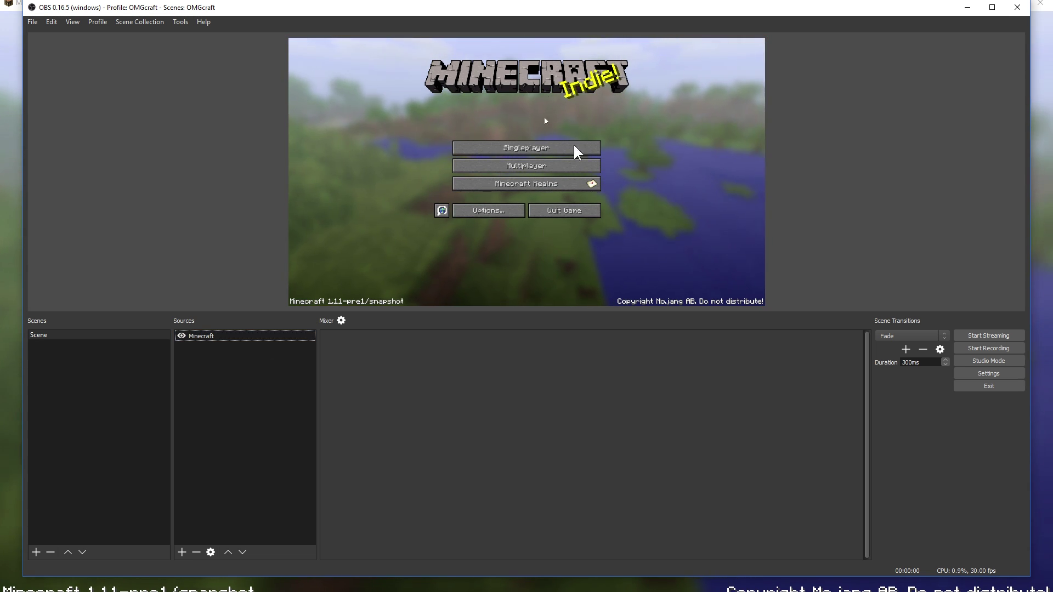
click(182, 553)
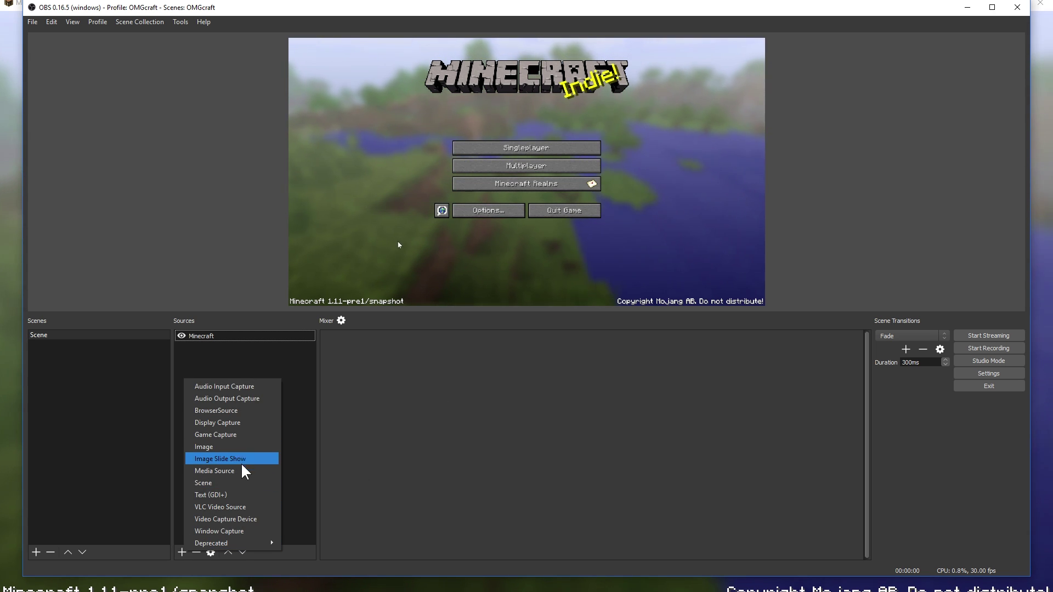
Add a Video Capture Device source using the C922 Pro Stream Webcam
click(239, 521)
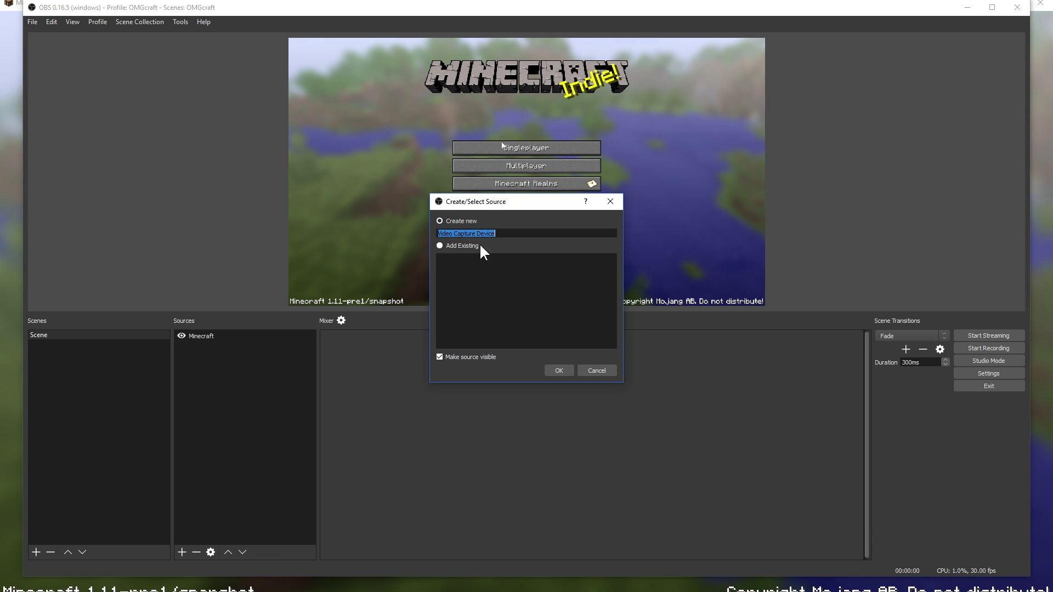
click(557, 370)
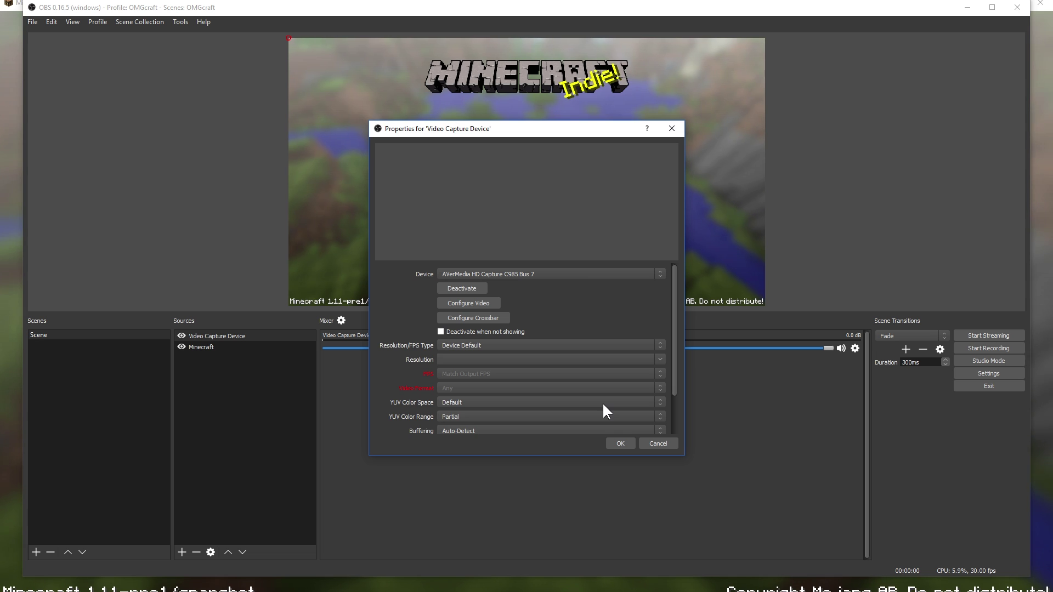
click(582, 273)
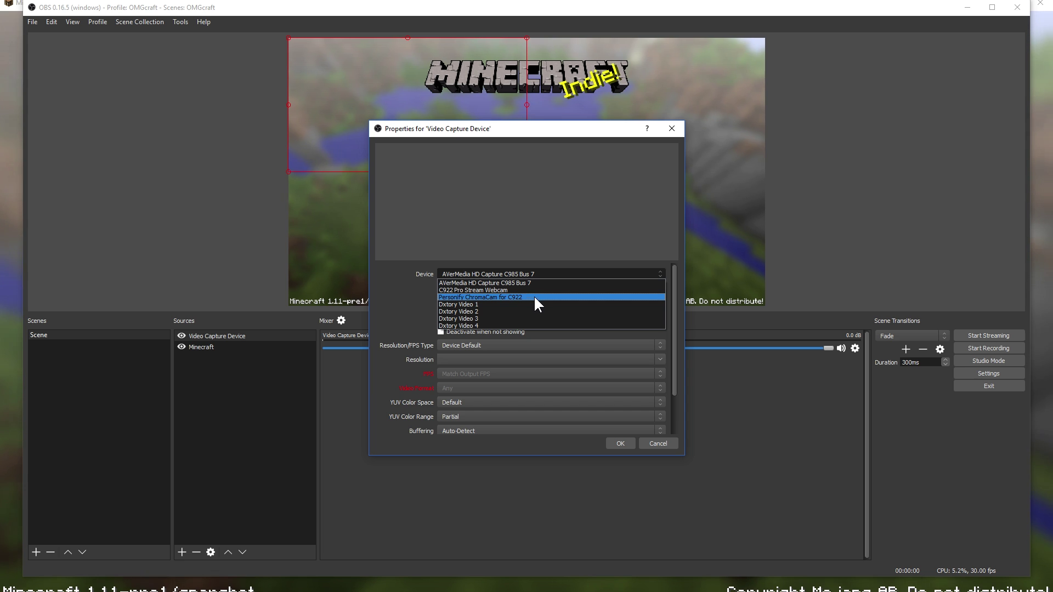
click(446, 290)
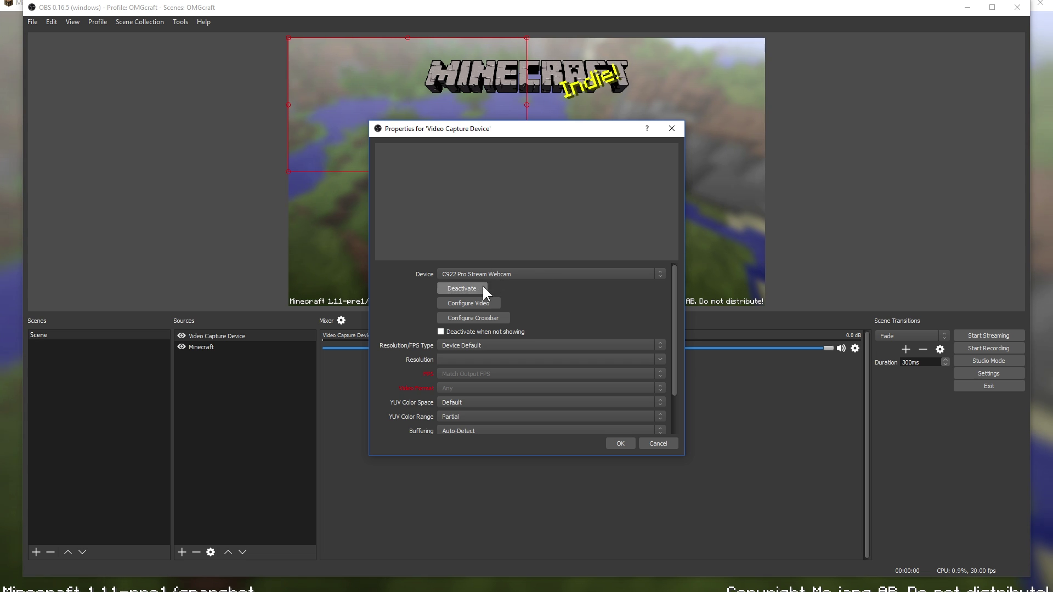
Set a custom webcam resolution of 1280x720 at 30 FPS
click(496, 345)
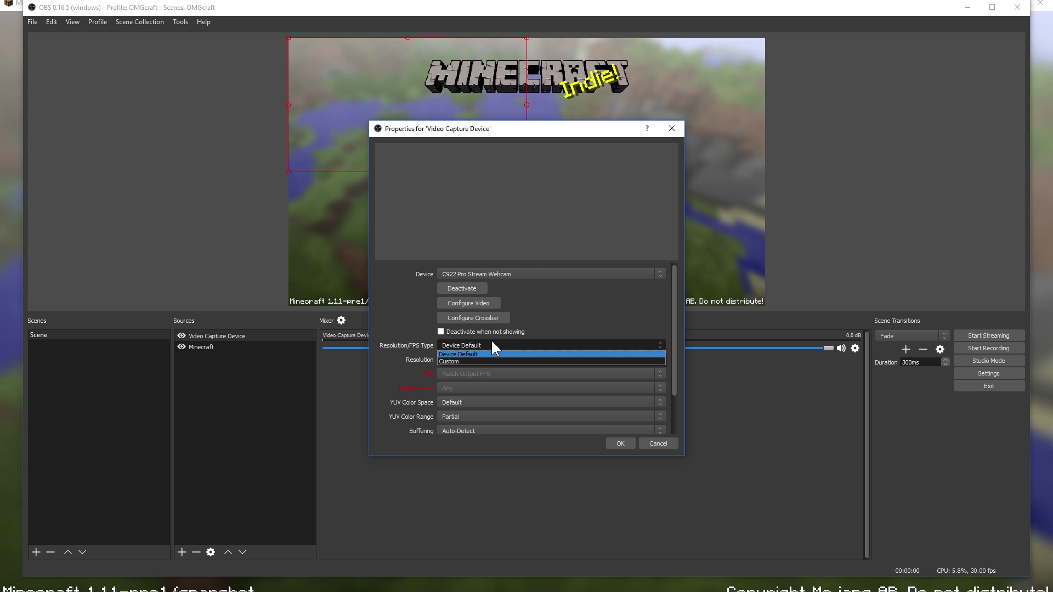
click(517, 361)
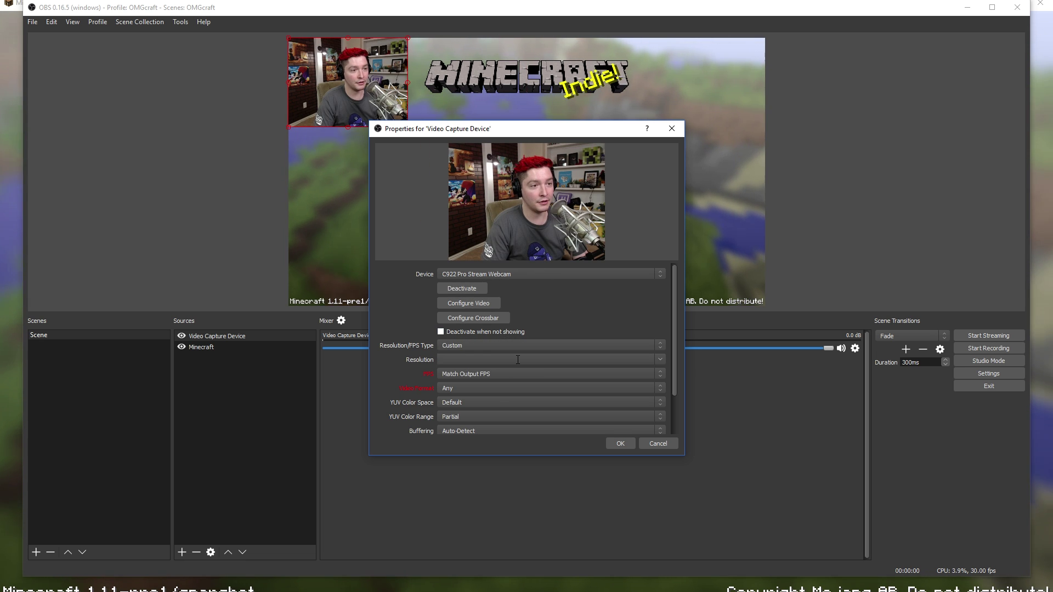
click(661, 359)
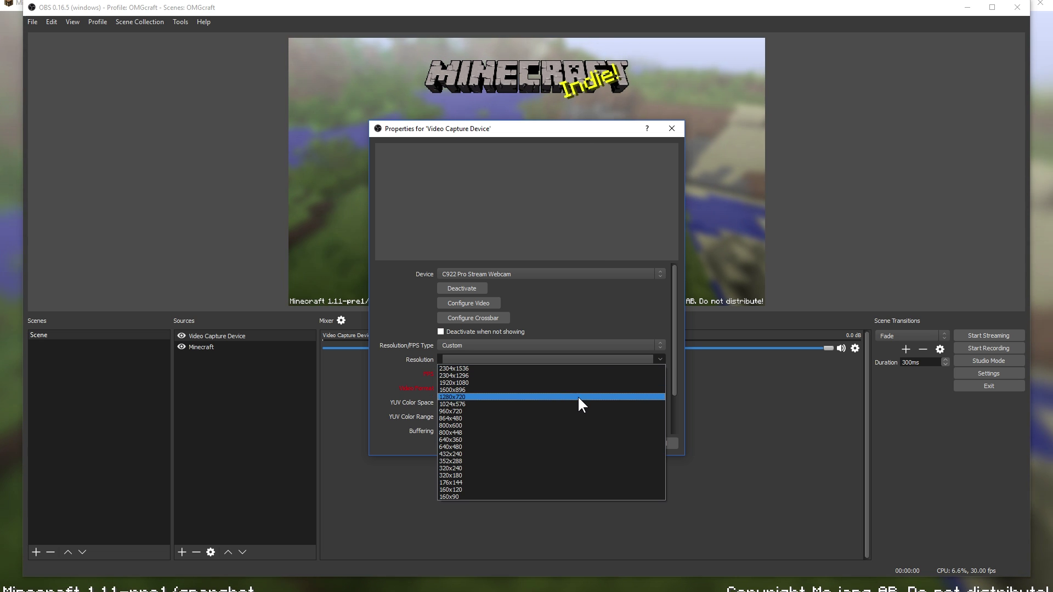
click(577, 396)
click(561, 373)
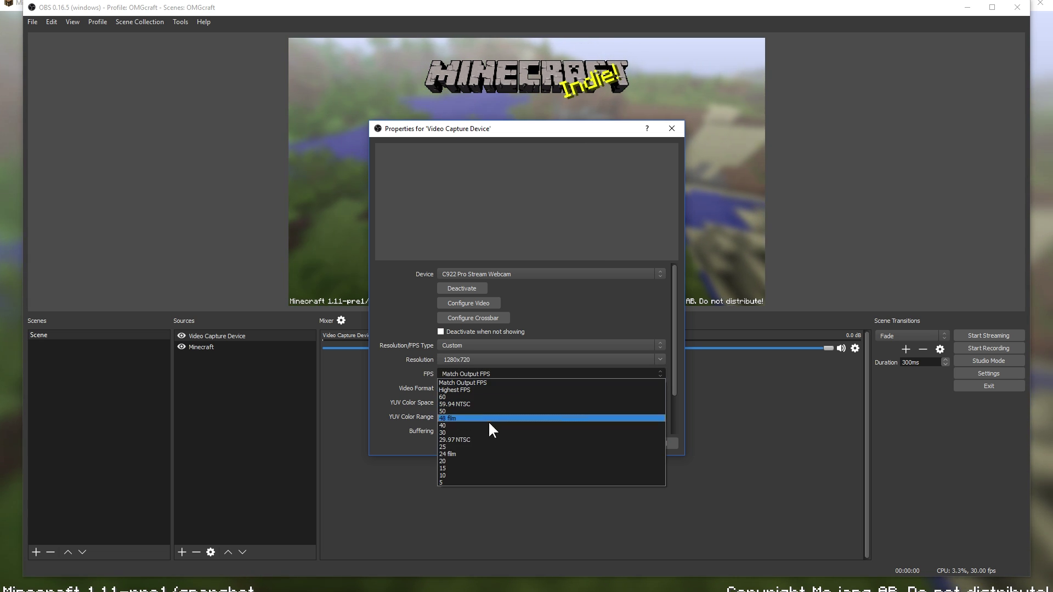
click(471, 430)
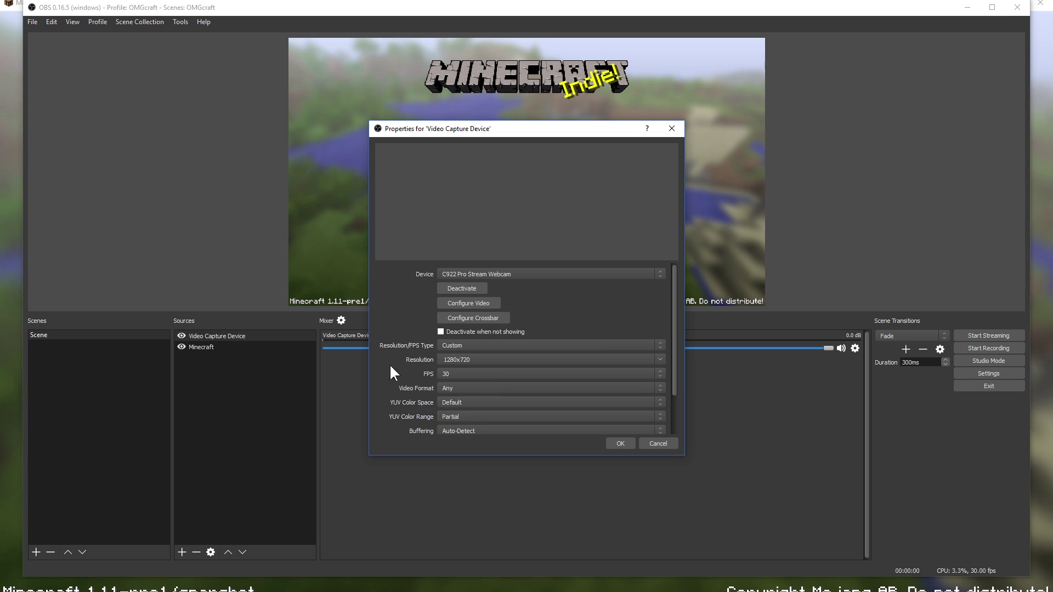
Check the webcam's Configure Video adjustments, then confirm the webcam properties
click(455, 303)
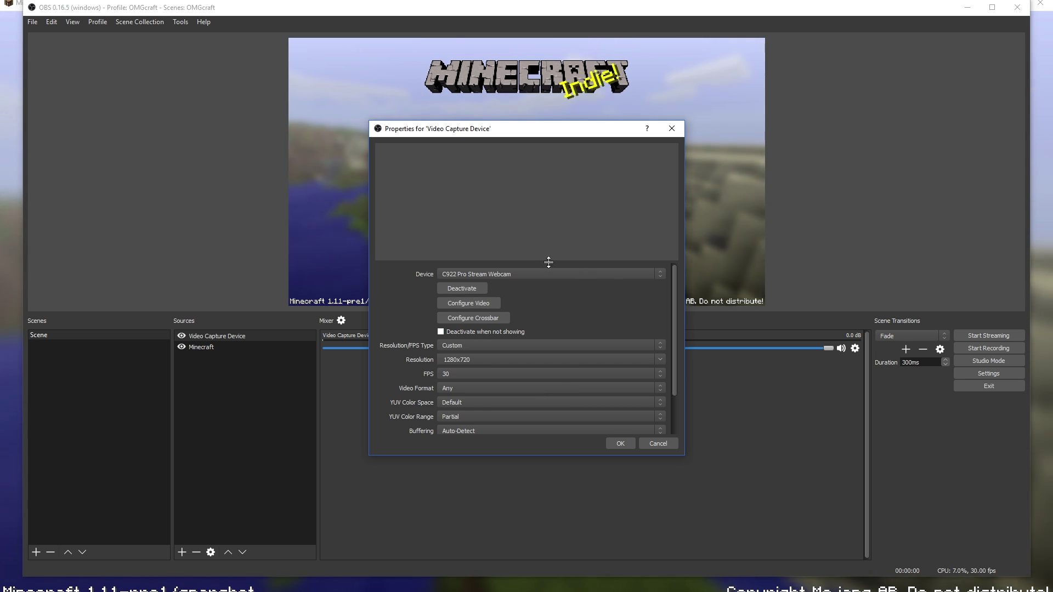
drag(123, 90, 182, 102)
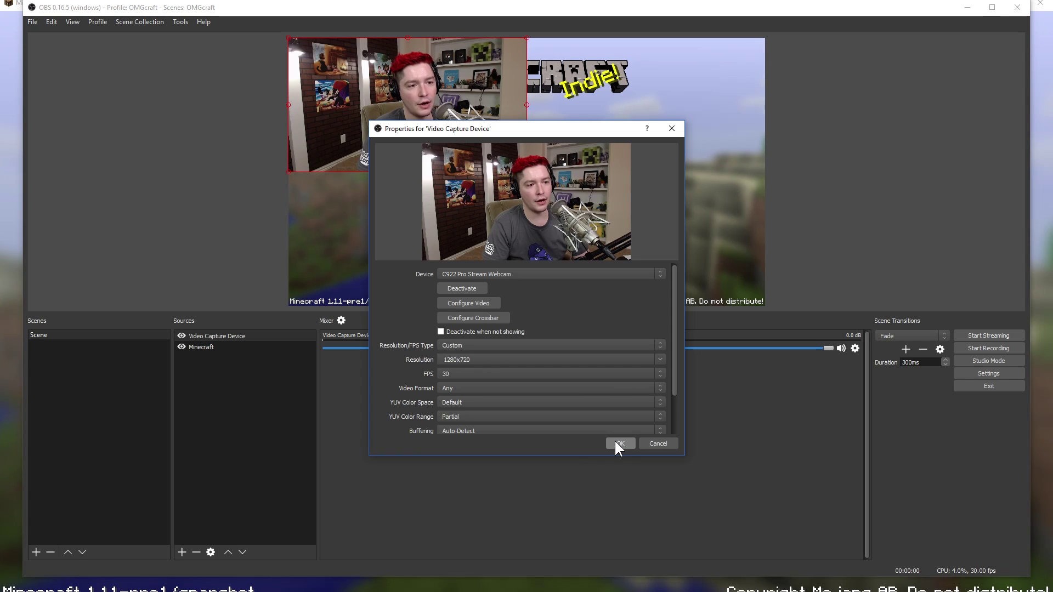
click(619, 444)
Shrink the webcam feed to a small box and snap it into the top-left corner over Minecraft
mouse_move(396, 87)
mouse_down()
mouse_move(415, 100)
mouse_move(562, 117)
mouse_move(423, 137)
mouse_move(393, 88)
mouse_up()
drag(525, 173, 358, 76)
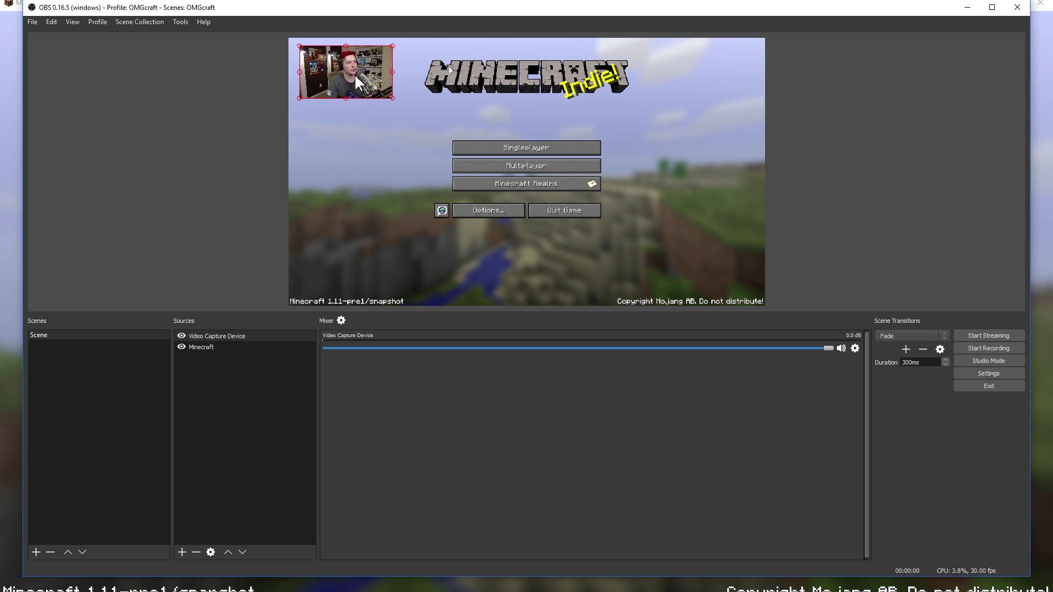
drag(352, 77, 366, 108)
right_click(254, 341)
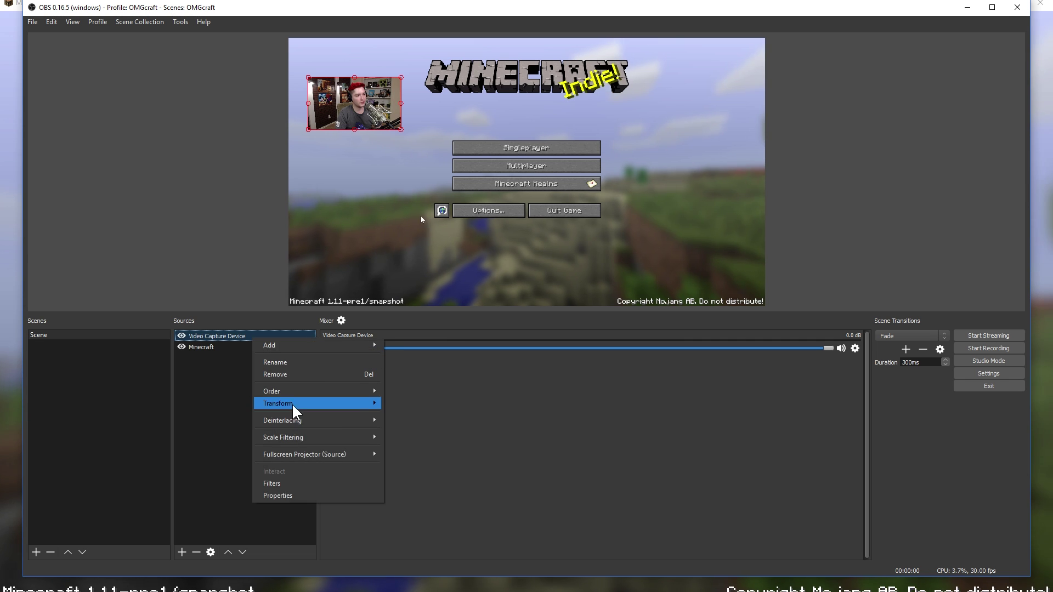
drag(347, 87, 337, 56)
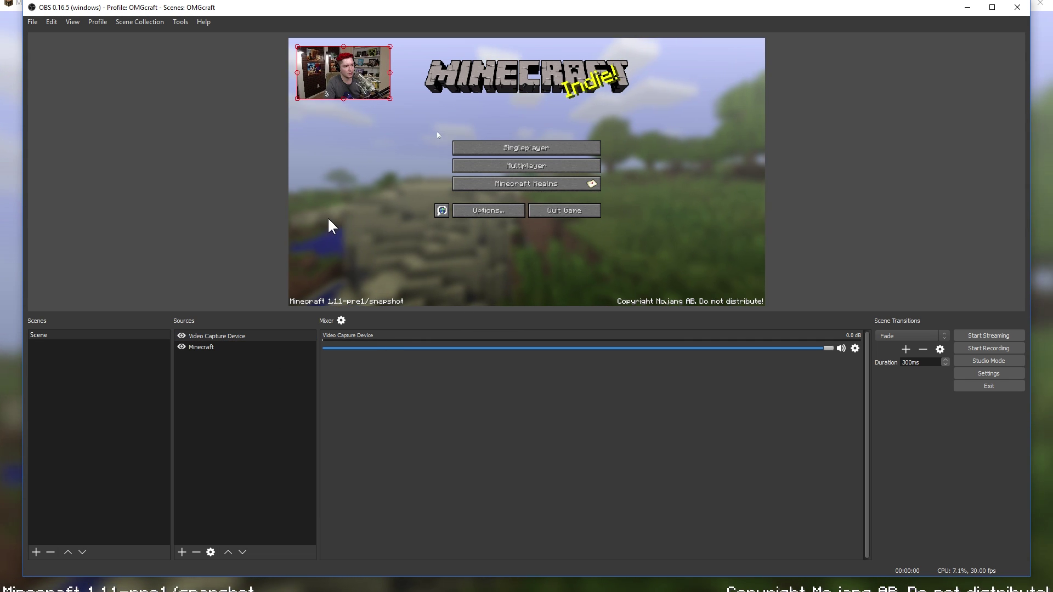
mouse_move(337, 77)
mouse_down()
mouse_move(409, 189)
mouse_move(648, 172)
mouse_move(349, 90)
mouse_move(357, 83)
mouse_up()
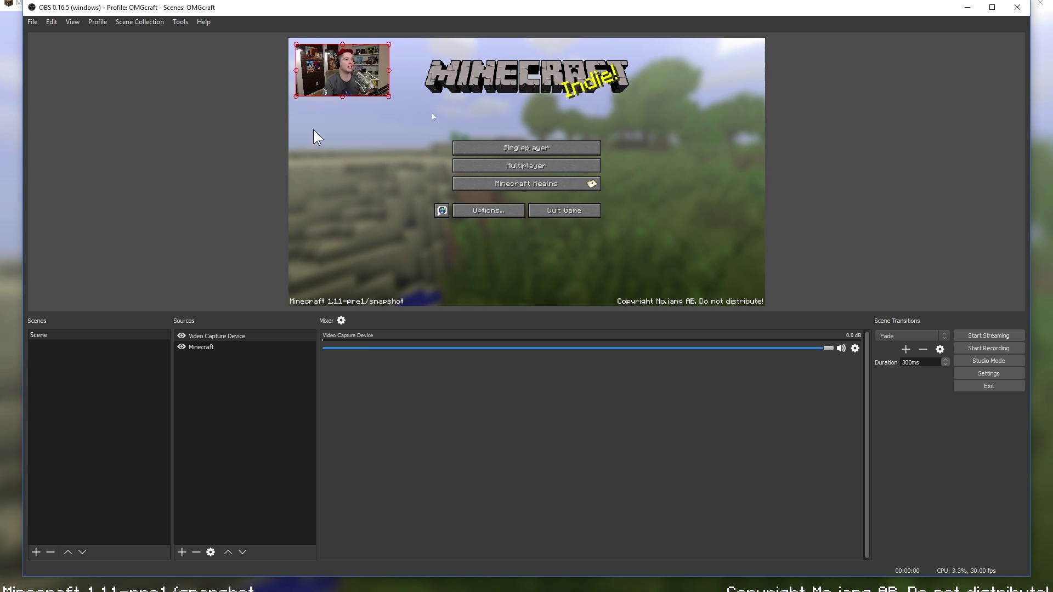
click(94, 381)
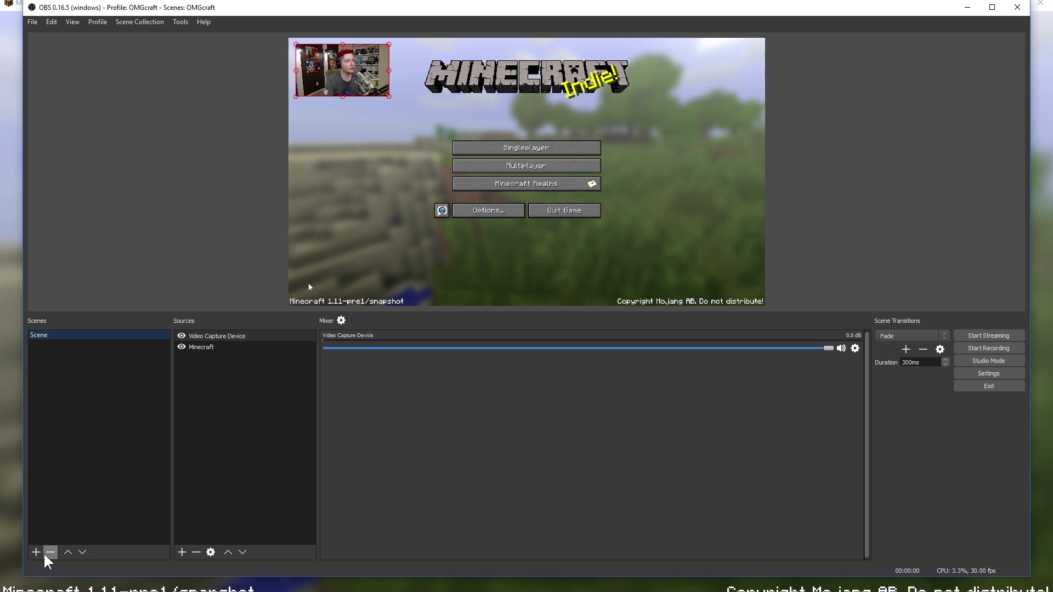
Duplicate Scene as 'Scene 2', hide its Video Capture Device webcam, then return to Scene
right_click(83, 340)
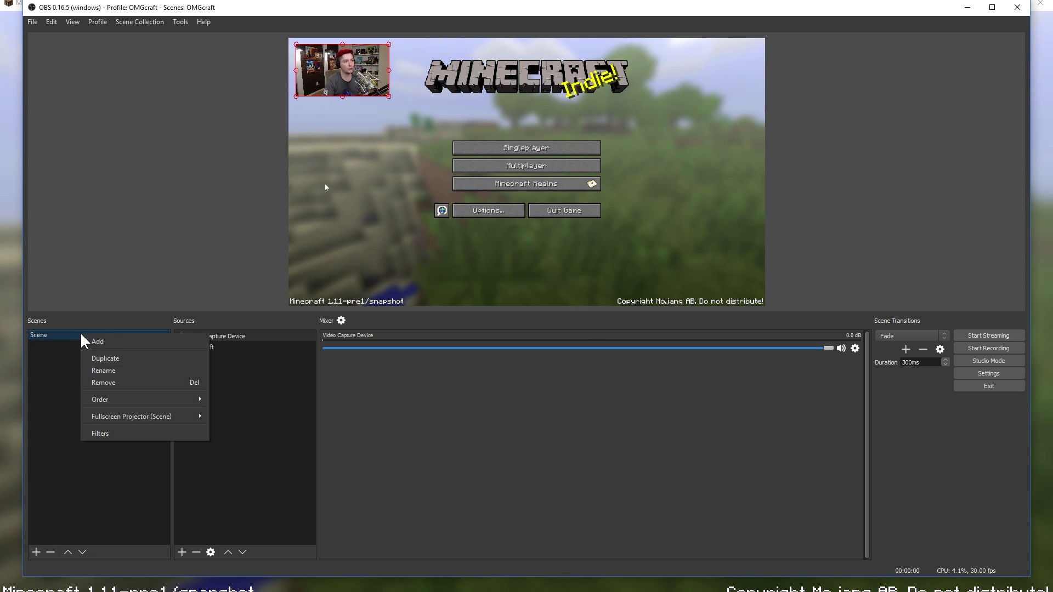
click(146, 360)
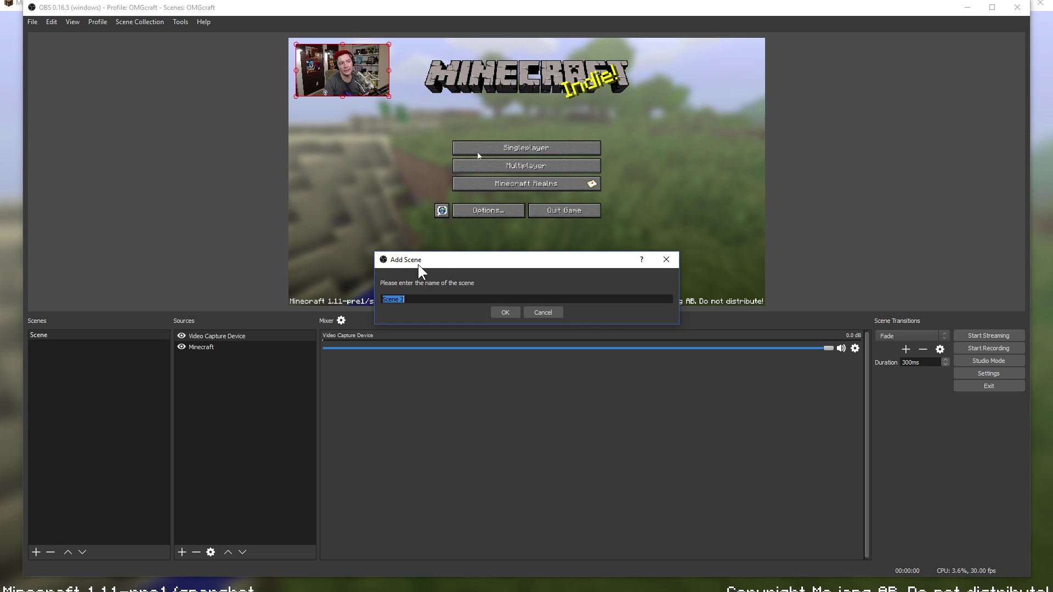
click(505, 314)
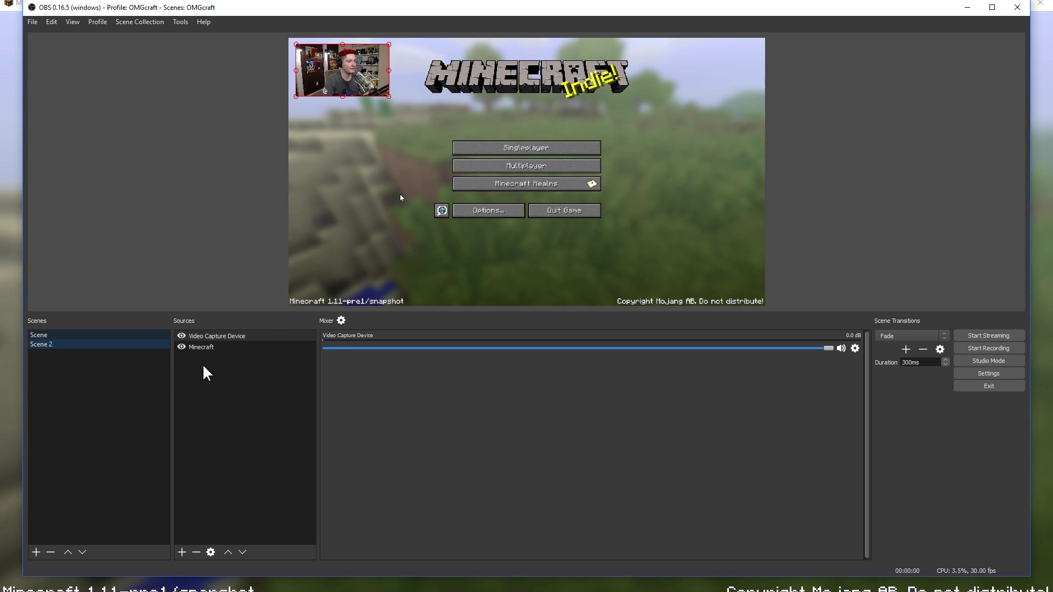
click(181, 336)
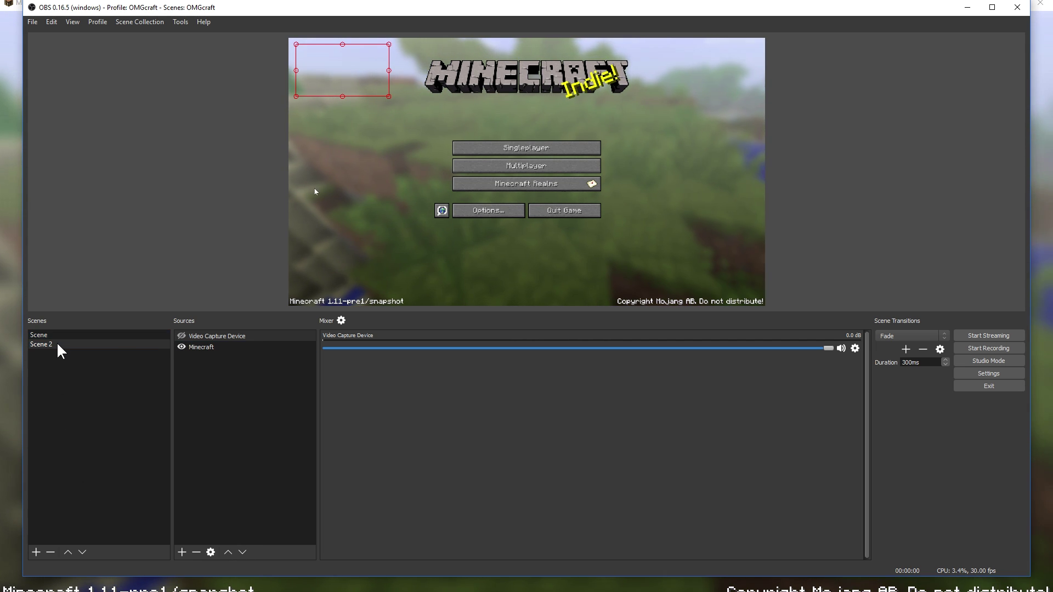
click(237, 341)
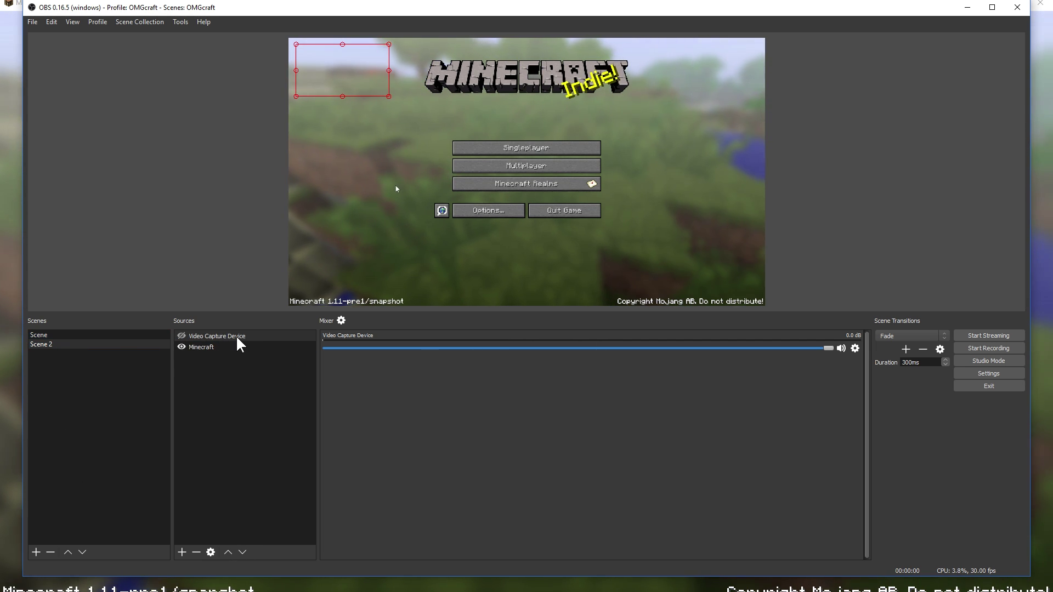
click(97, 340)
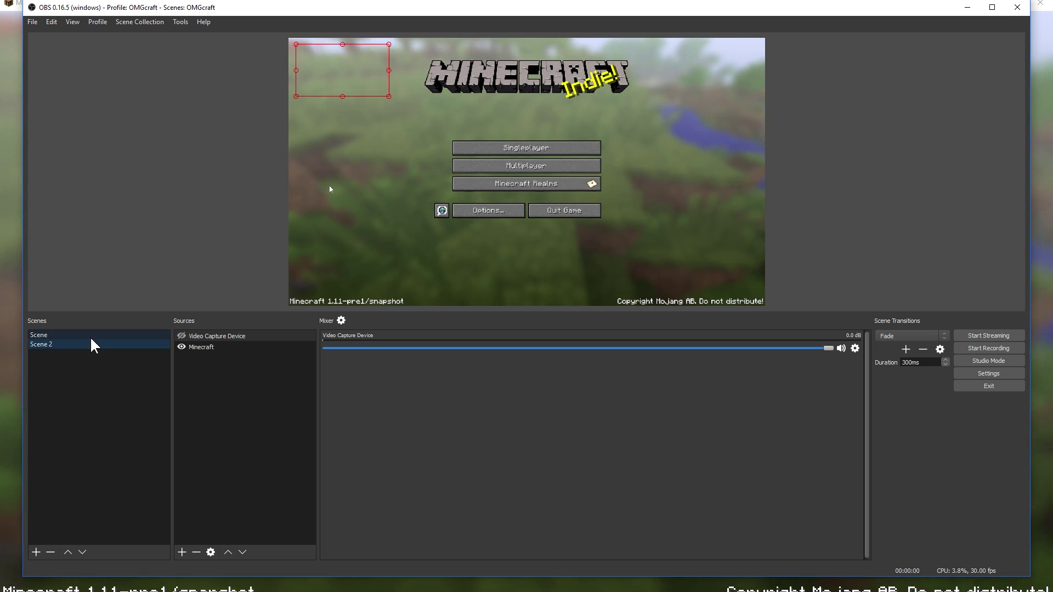
Set the transition to Cut and switch back and forth between Scene and Scene 2
click(92, 345)
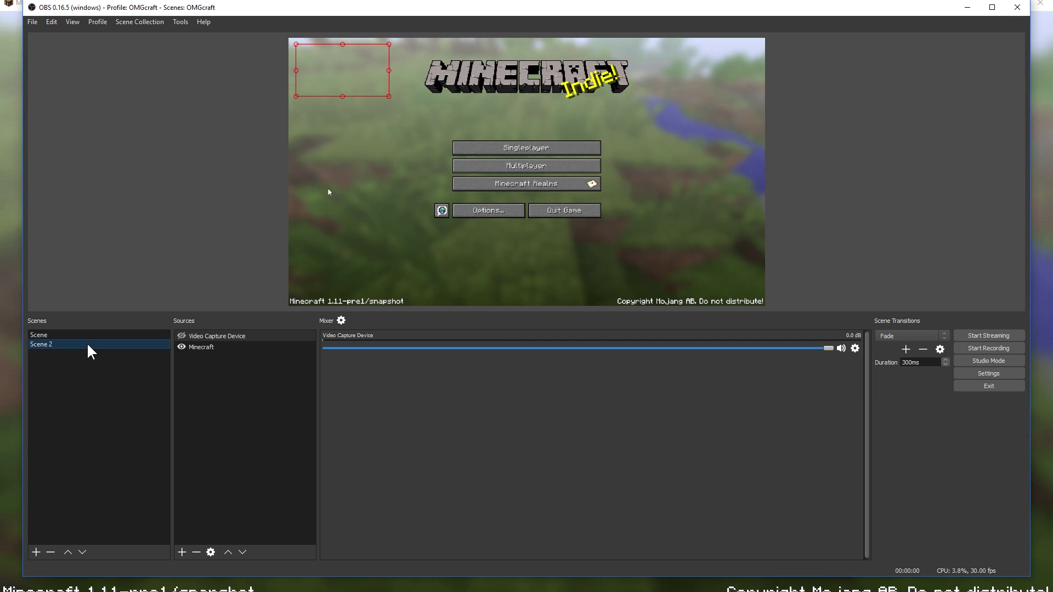
click(943, 337)
click(927, 344)
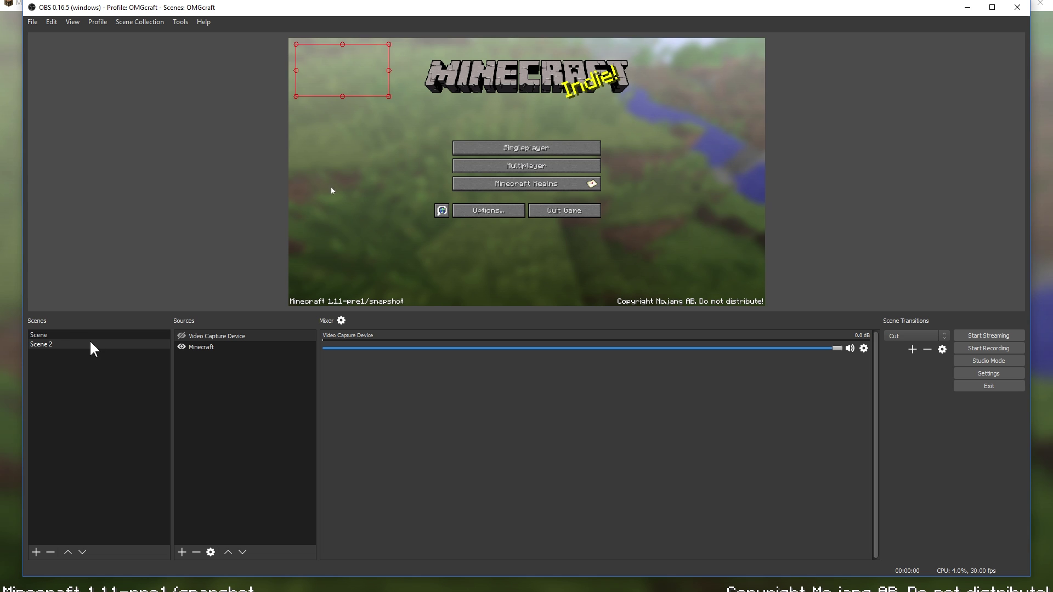
click(68, 336)
click(67, 343)
click(68, 335)
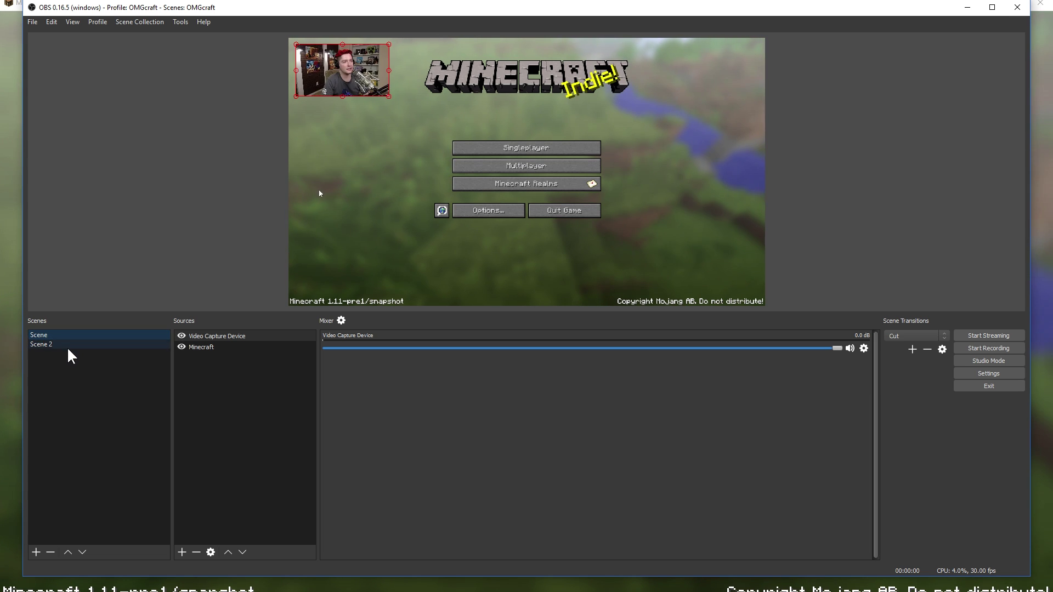
click(68, 344)
Fade (3000 ms) over to Scene, then set the transition back to Cut
click(943, 337)
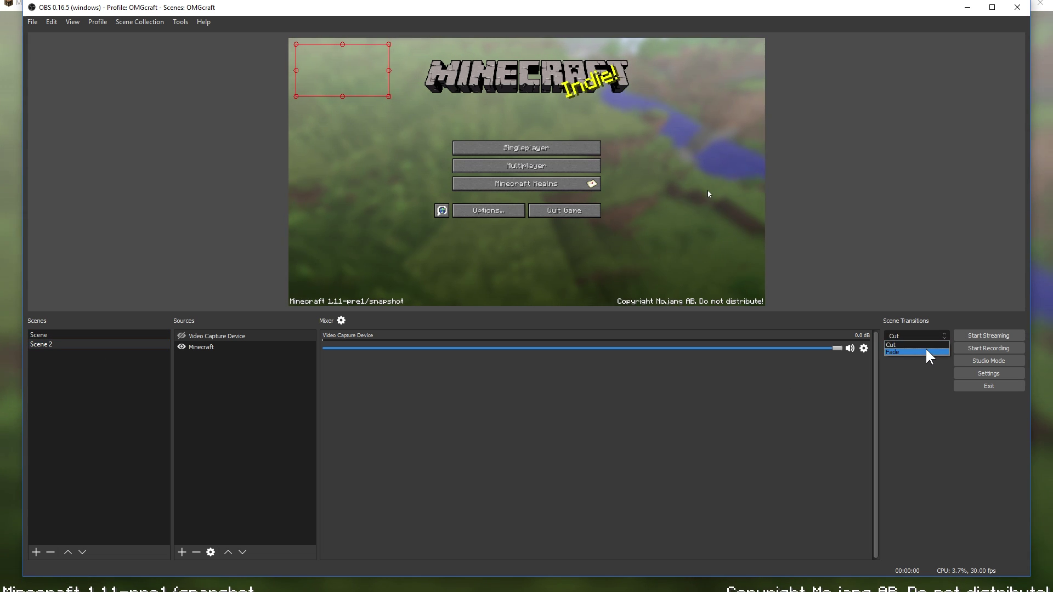
click(926, 346)
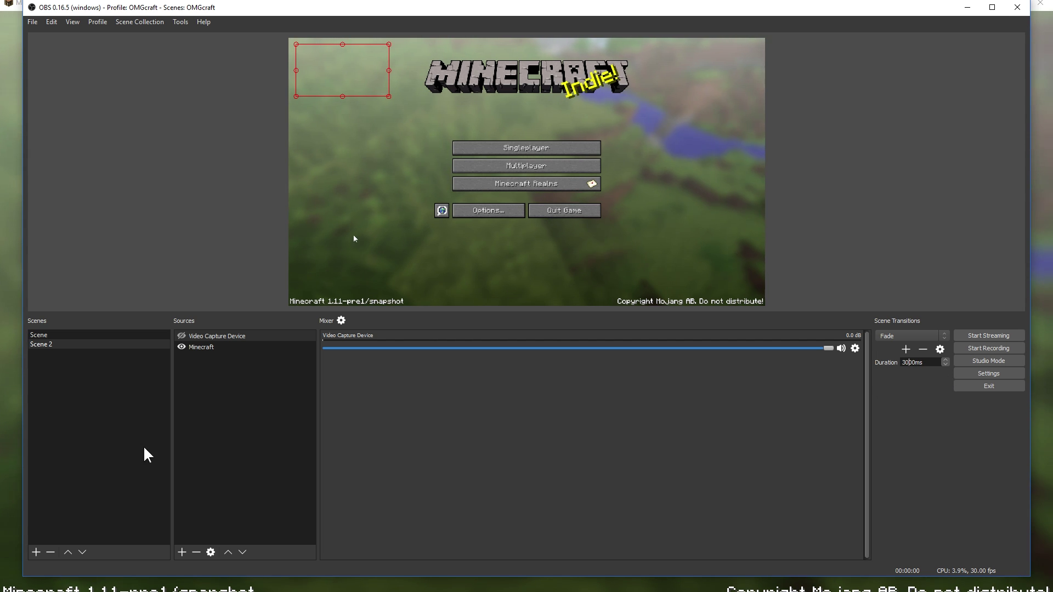
click(39, 338)
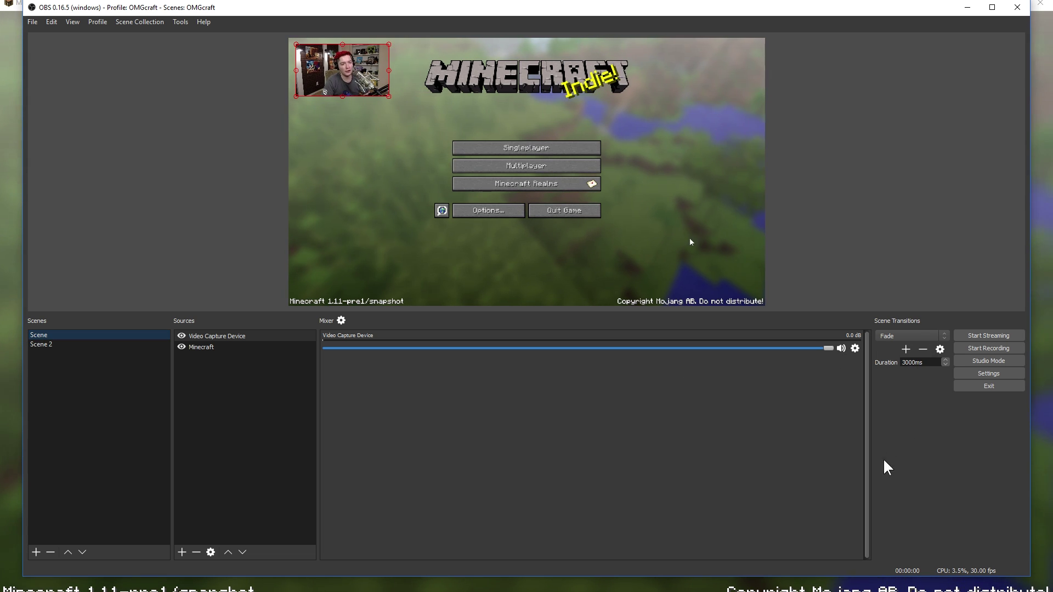
click(905, 341)
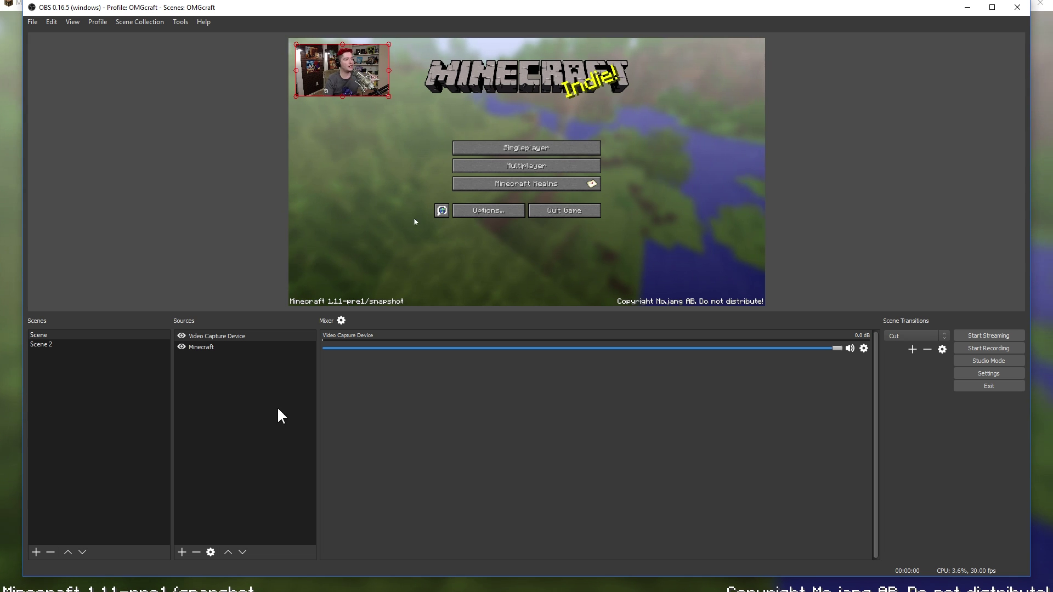
click(274, 379)
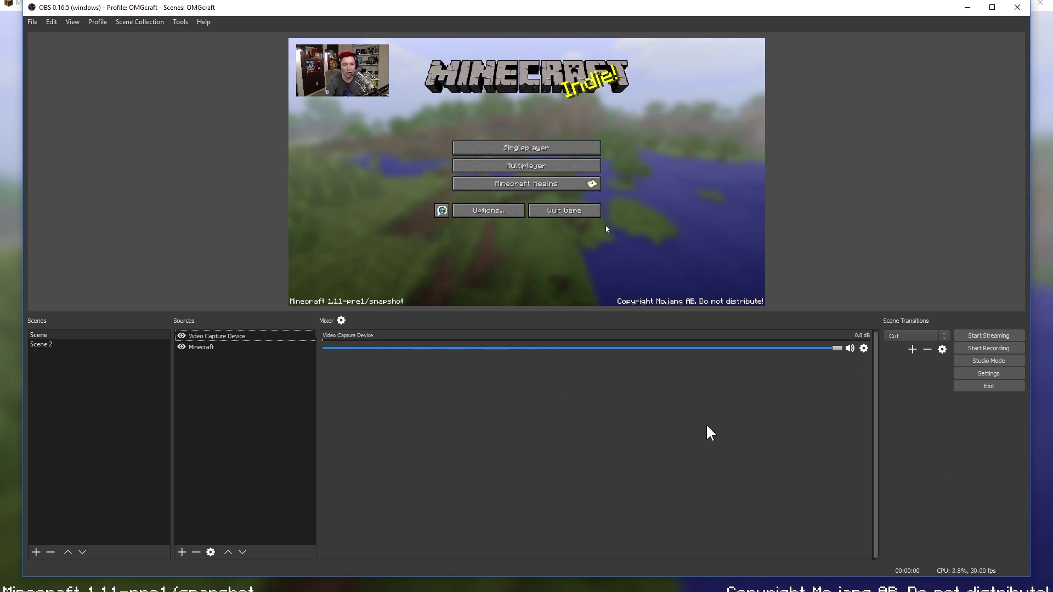
In Settings > General, switch the theme to Default, then back to Dark
click(990, 373)
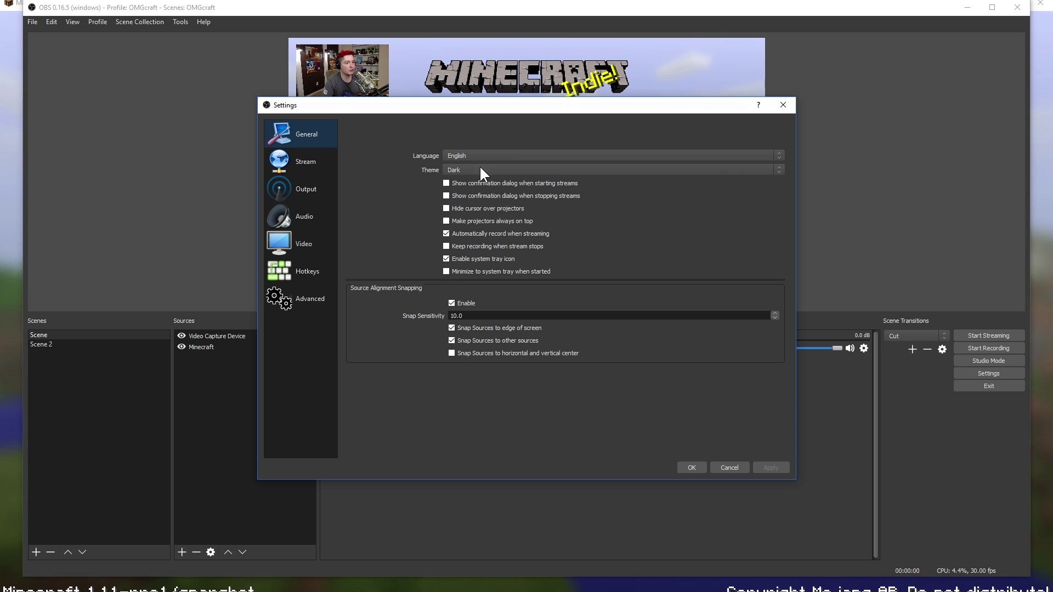
click(459, 170)
click(469, 181)
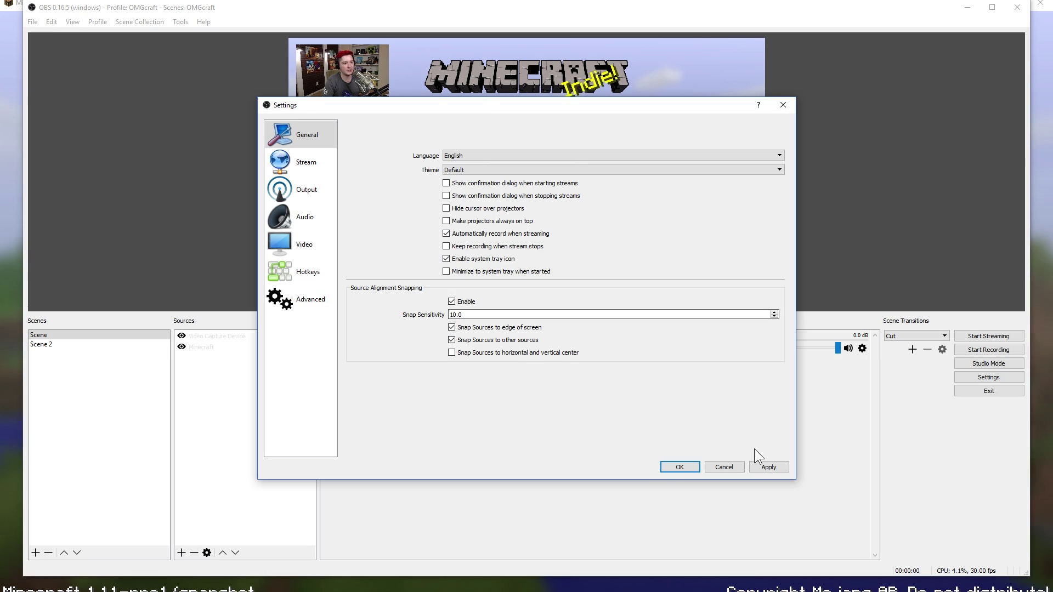
drag(615, 112, 601, 68)
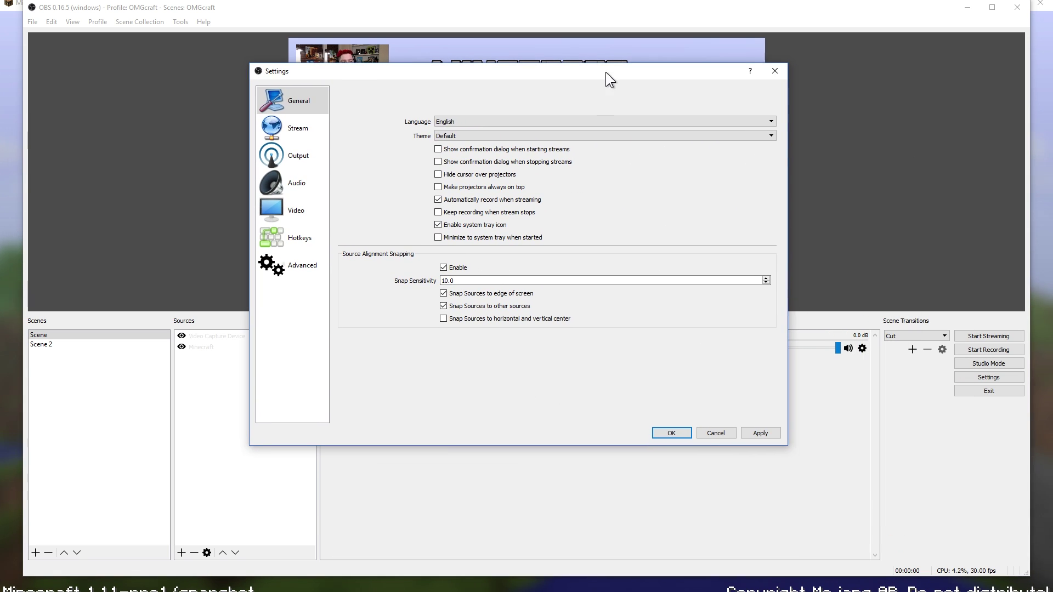
click(490, 137)
click(476, 152)
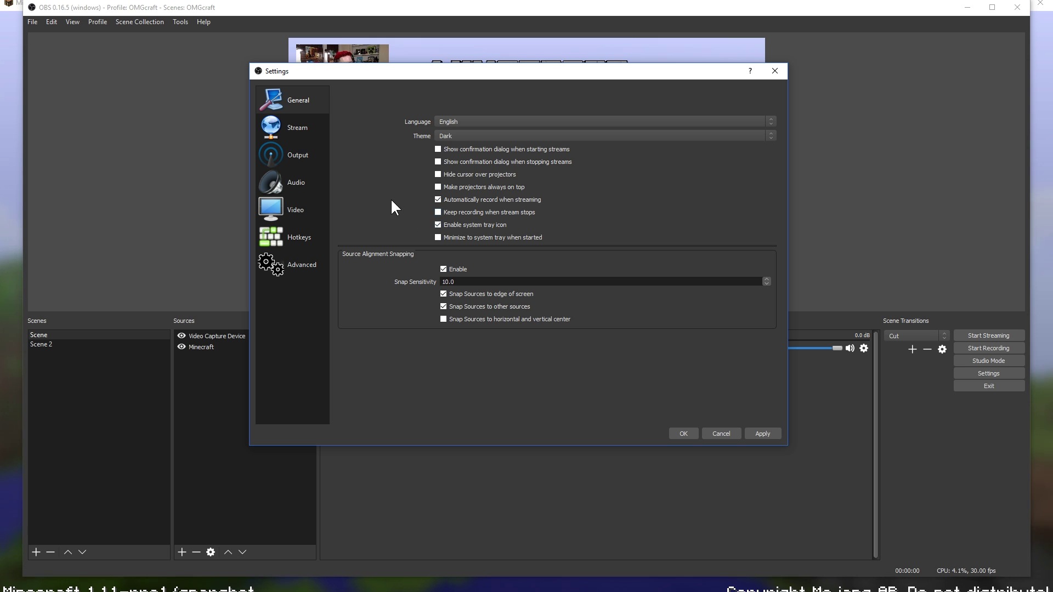
On the Stream page keep Streaming Services with Twitch and select the empty Stream key field
click(310, 128)
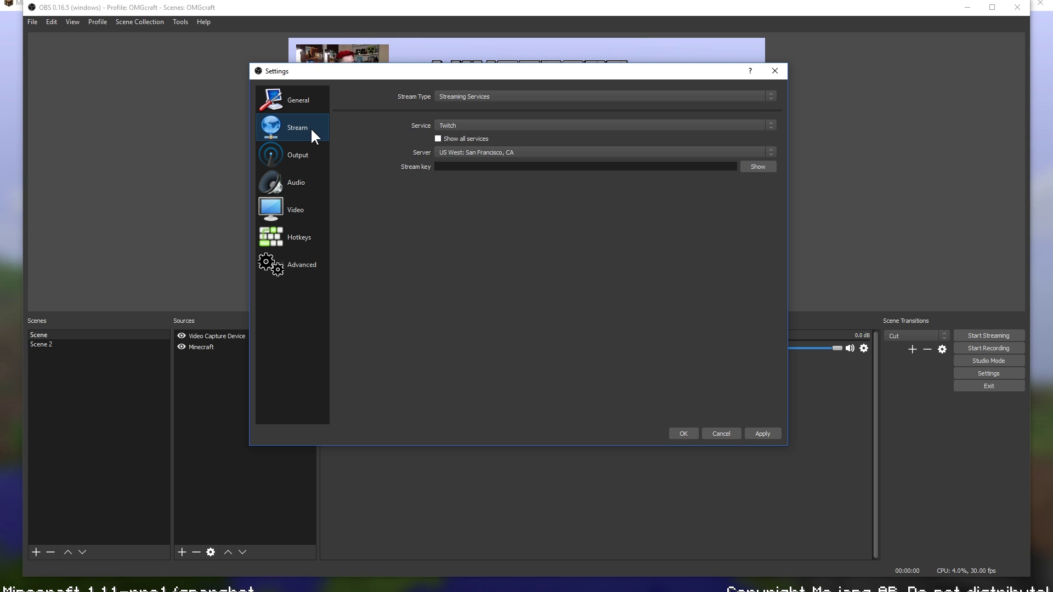
click(494, 98)
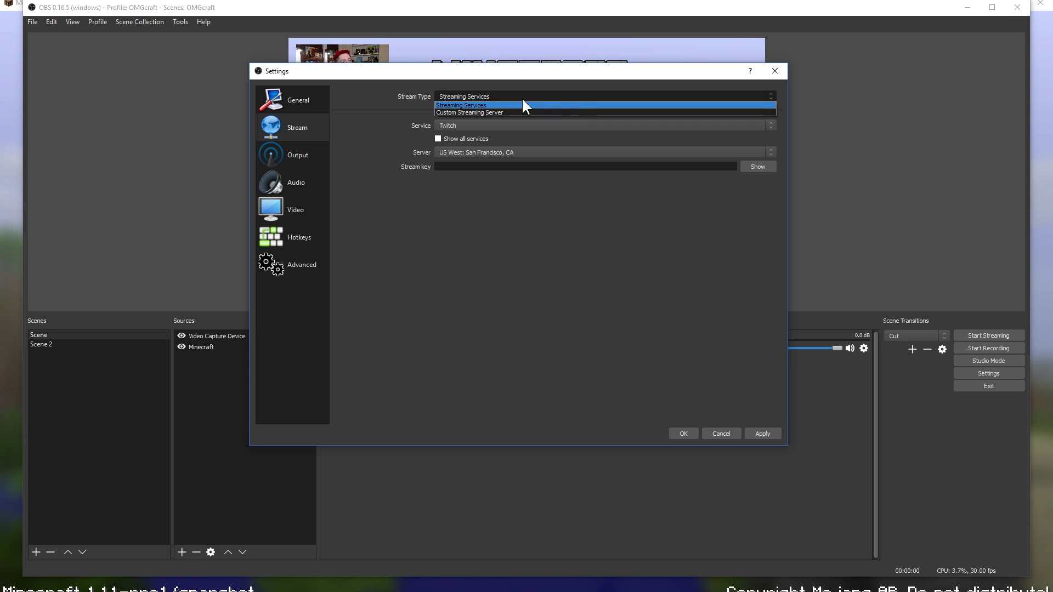
click(571, 97)
click(486, 127)
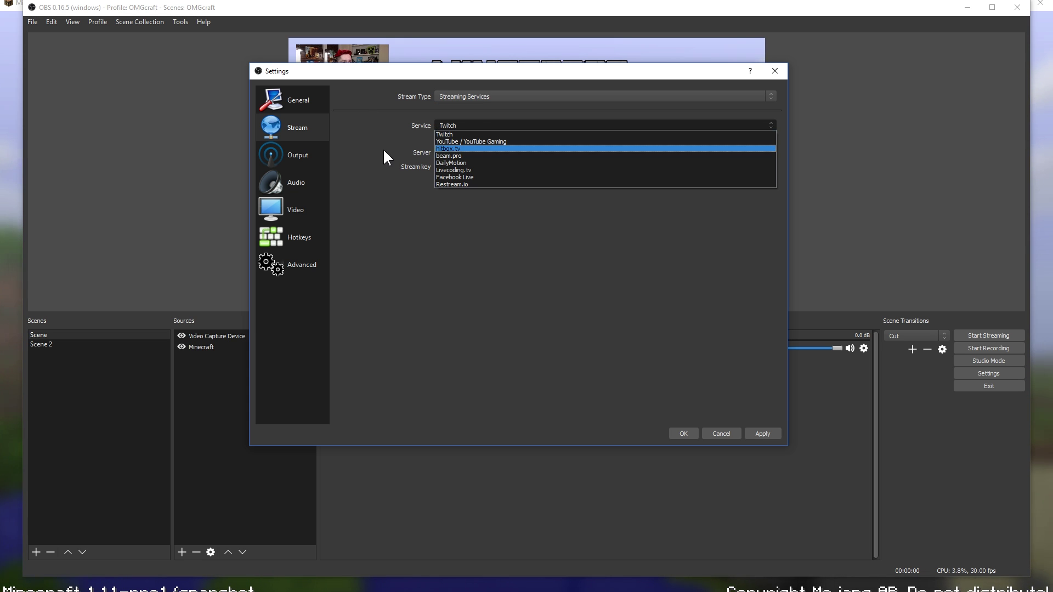
click(360, 153)
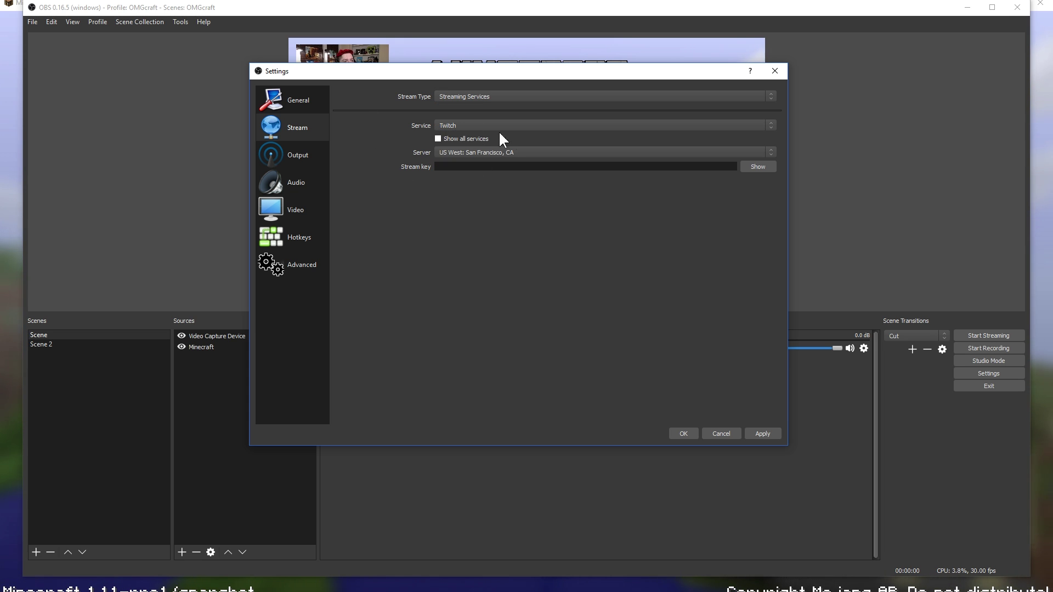
click(435, 167)
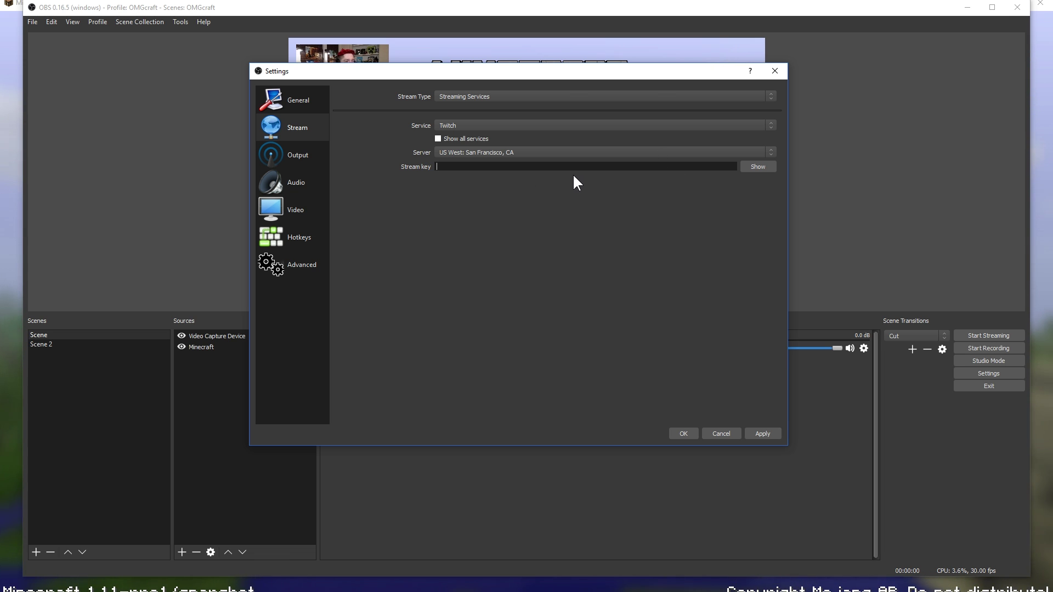
click(300, 165)
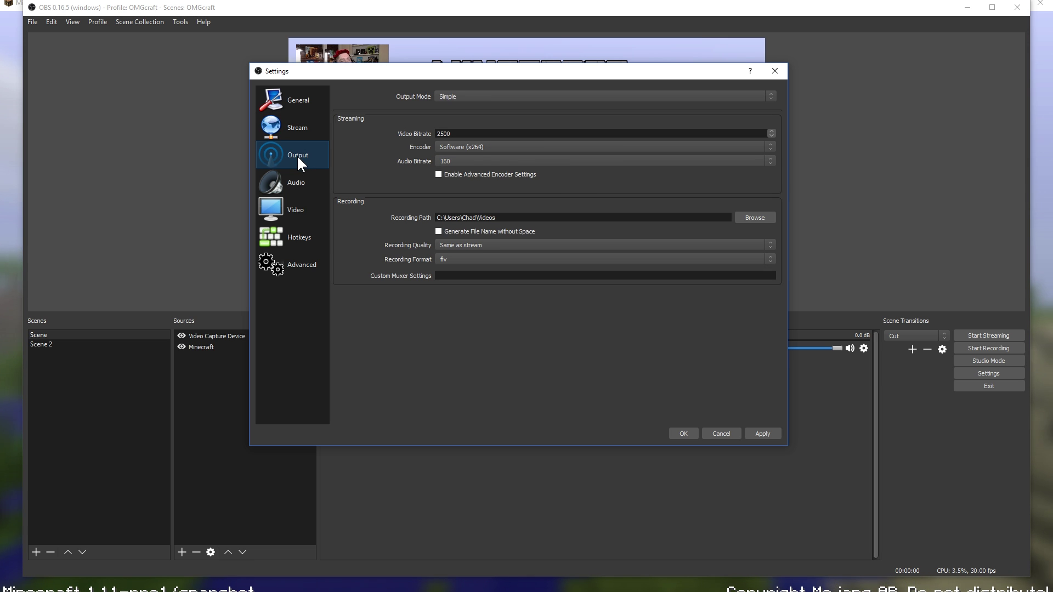
Try Advanced output mode, return to Simple, and change the video bitrate from 2500 to 3500
click(472, 95)
click(469, 108)
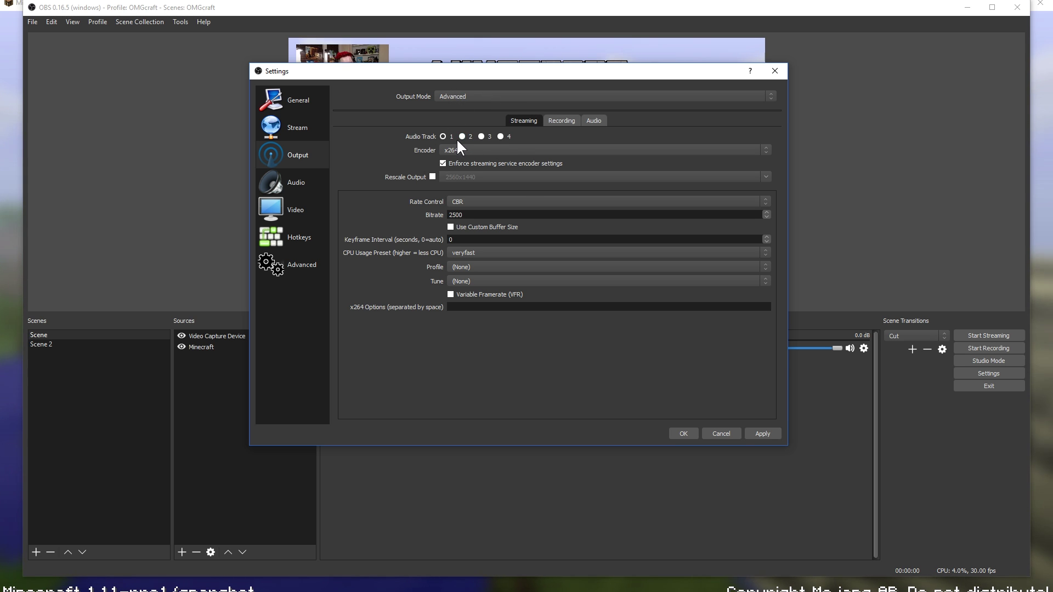
click(455, 95)
click(459, 105)
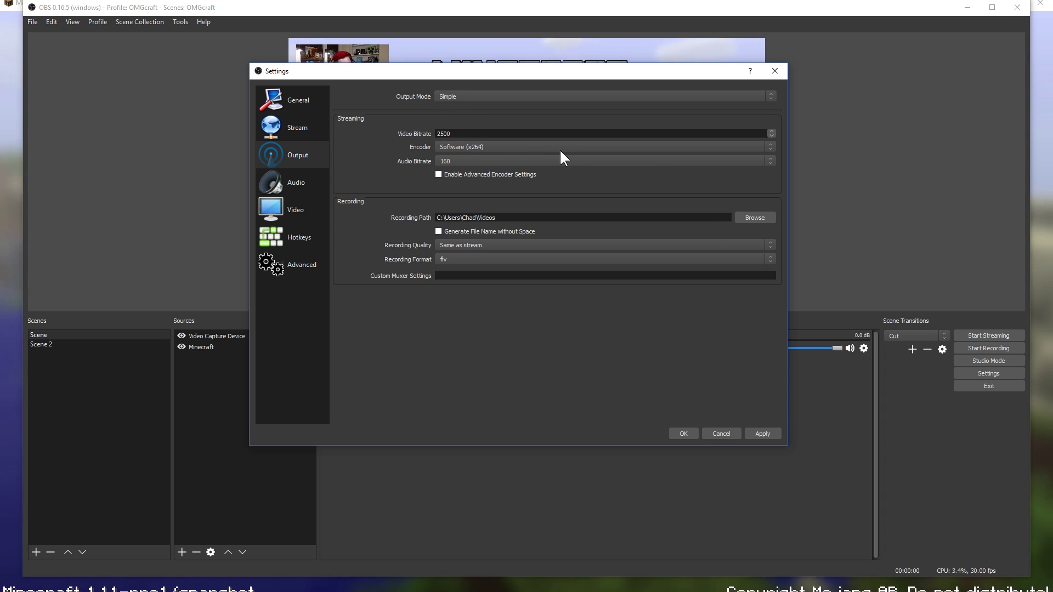
key(BackSpace)
text(3)
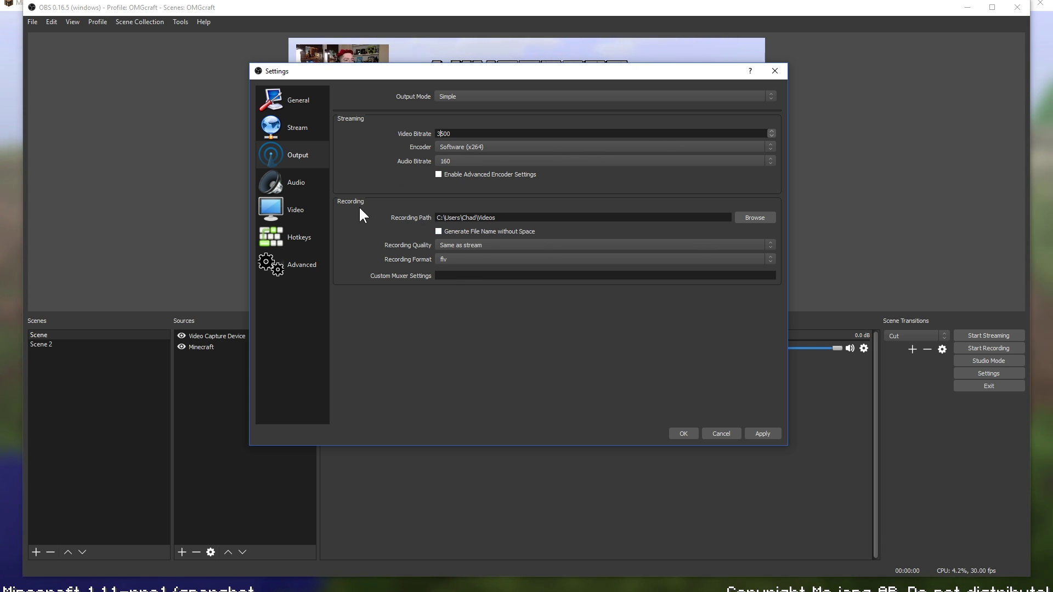
click(447, 258)
click(477, 276)
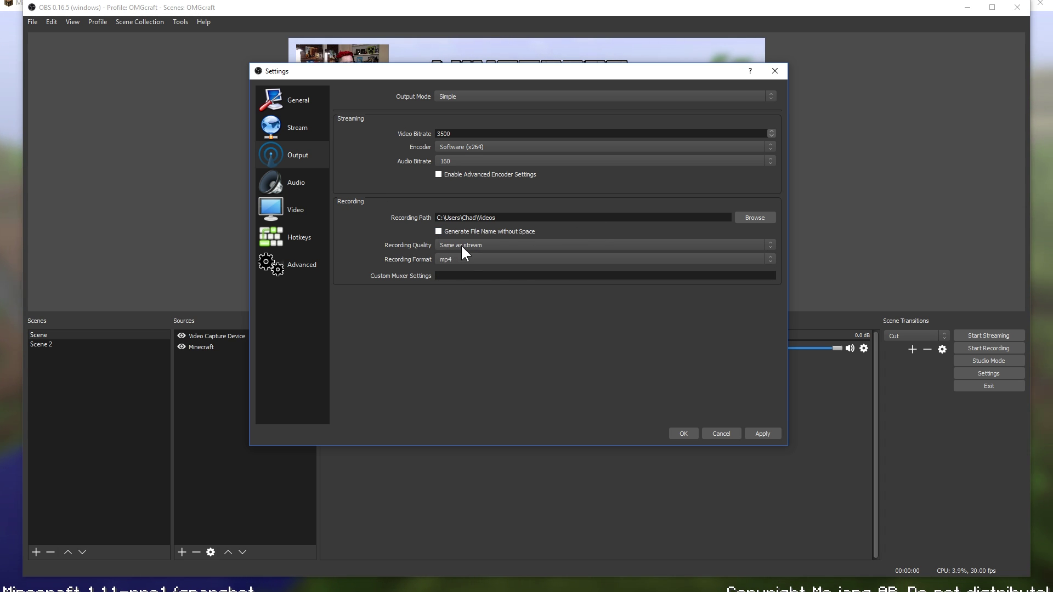
click(462, 245)
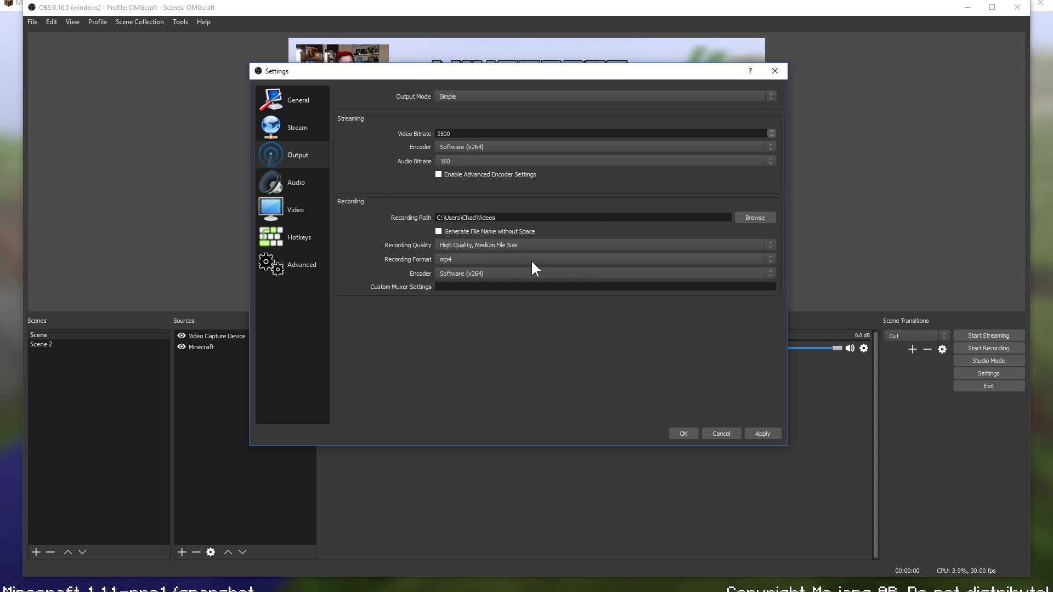
click(531, 261)
click(495, 244)
click(493, 254)
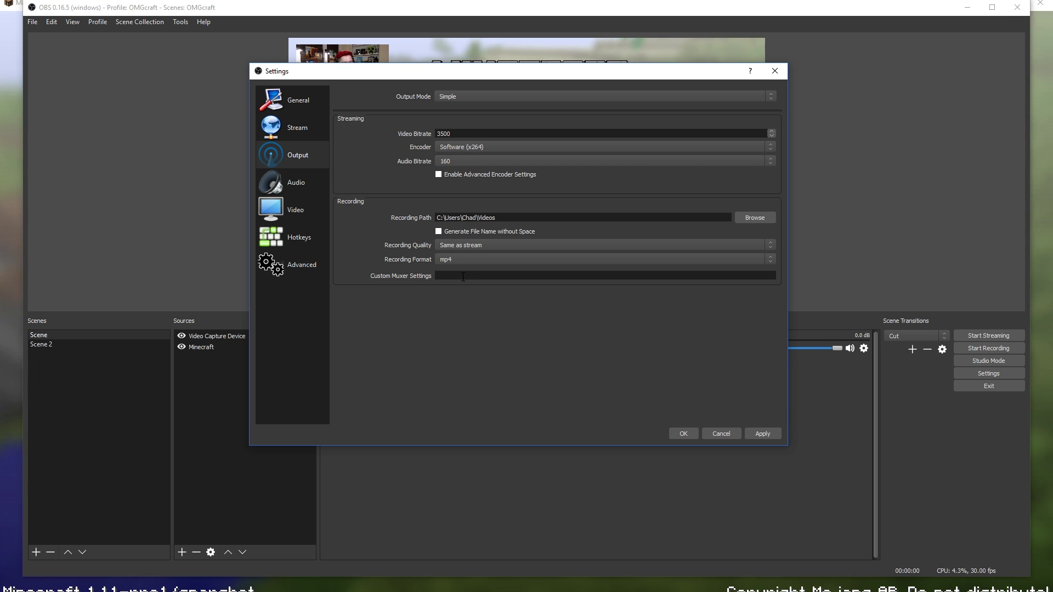
click(486, 258)
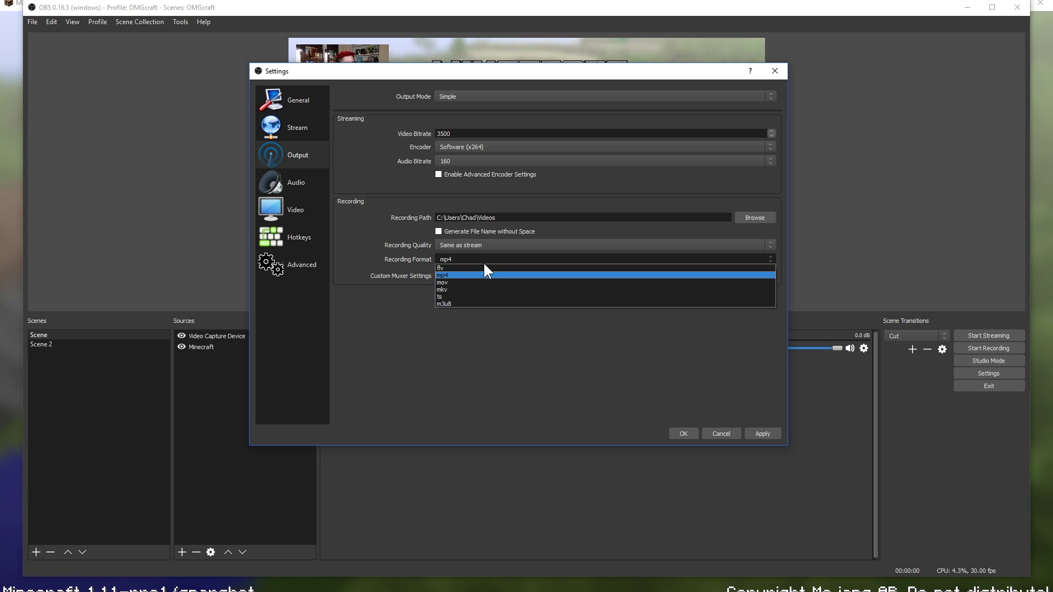
click(383, 268)
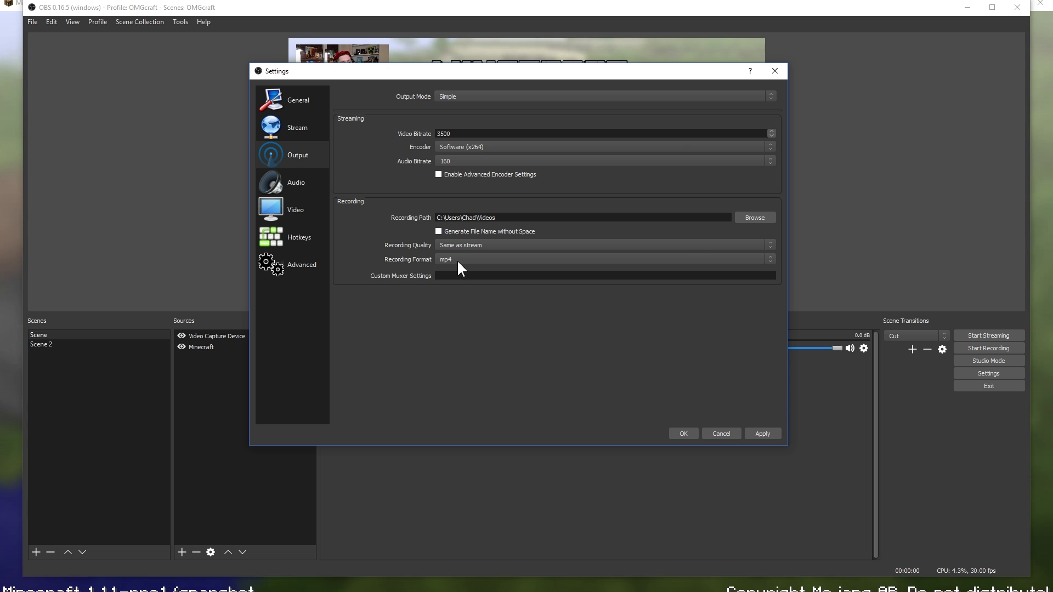
click(456, 259)
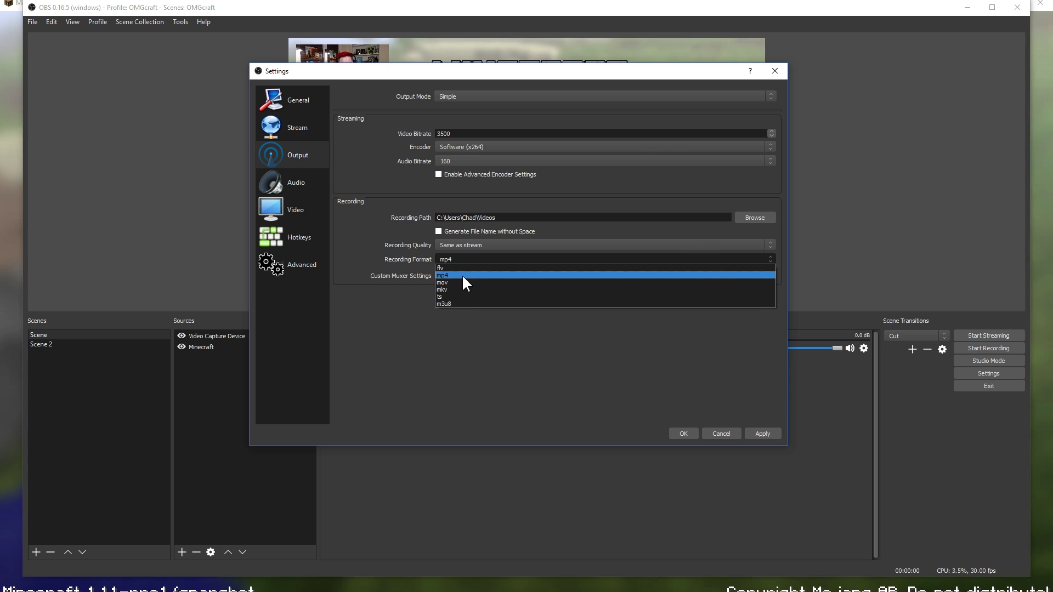
click(461, 275)
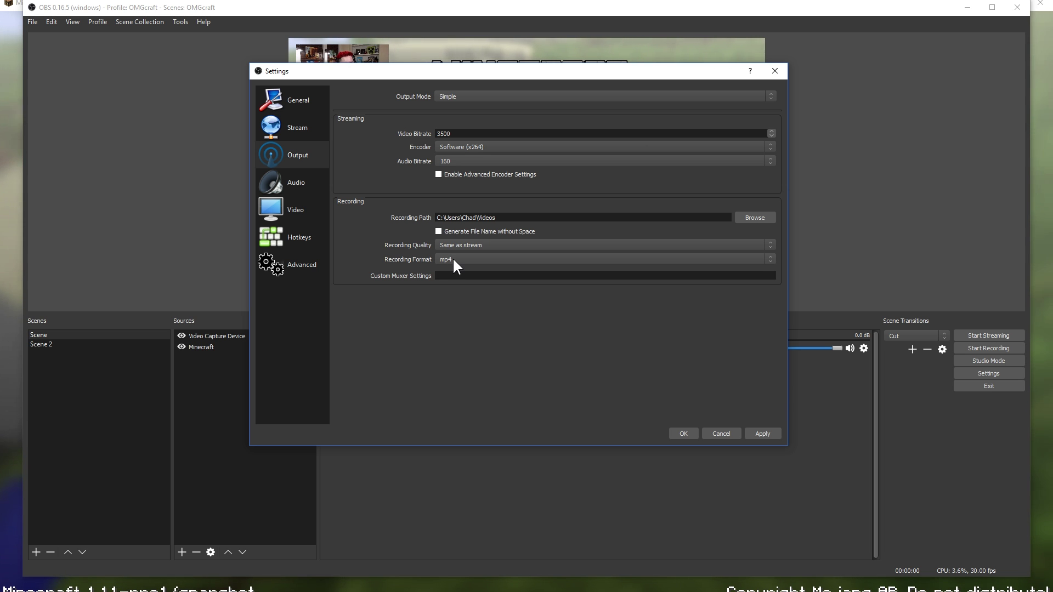
click(453, 259)
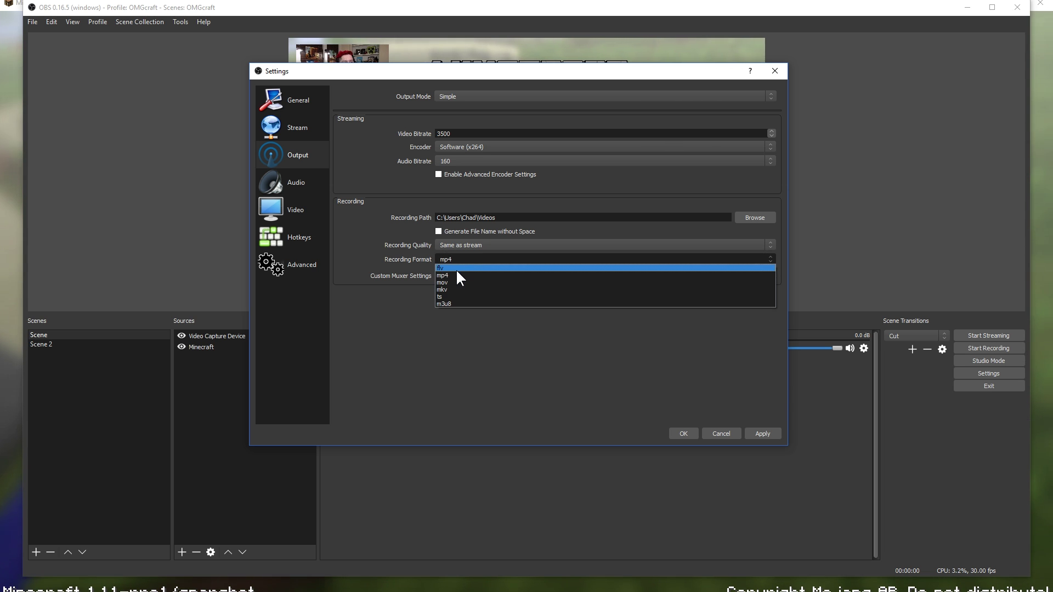
click(456, 269)
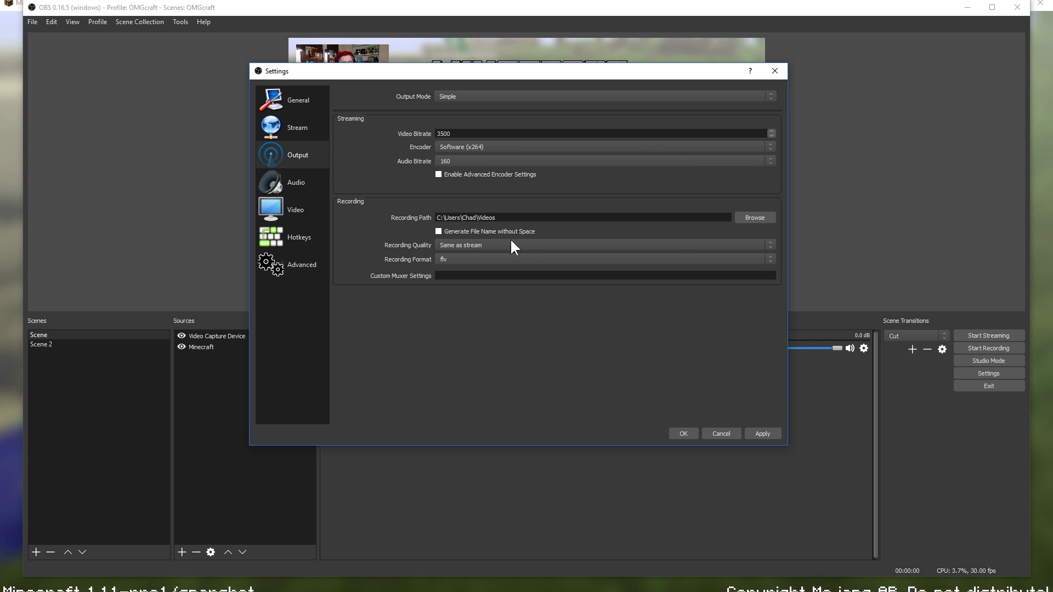
click(456, 259)
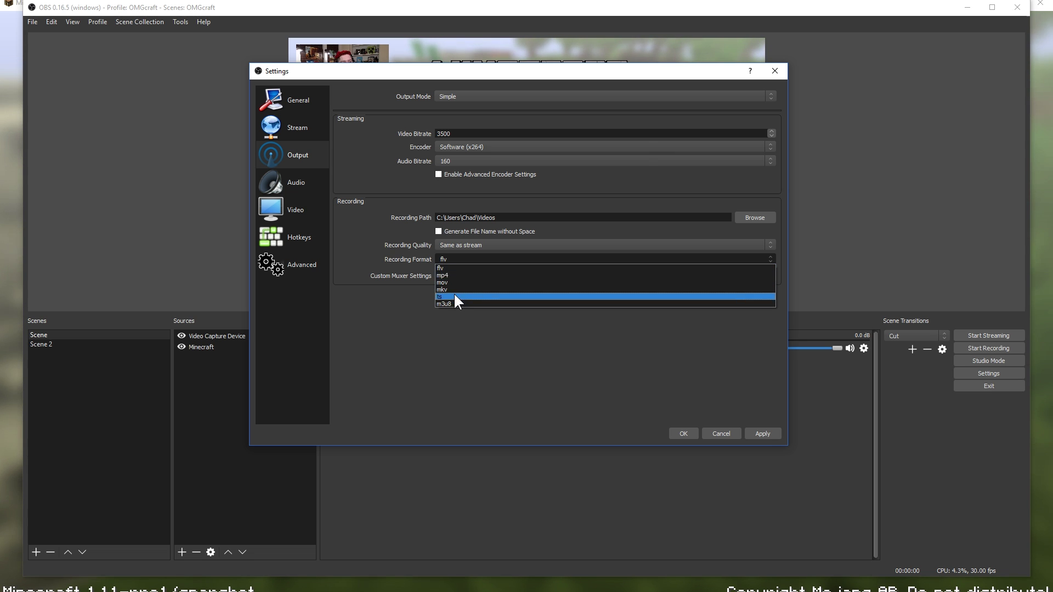
click(458, 257)
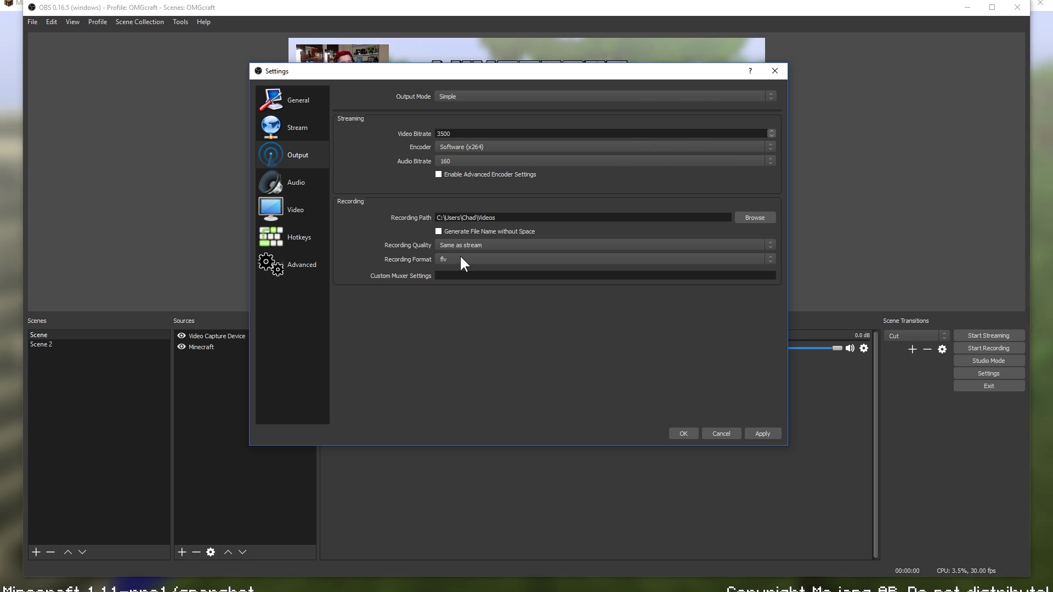
click(459, 256)
click(459, 272)
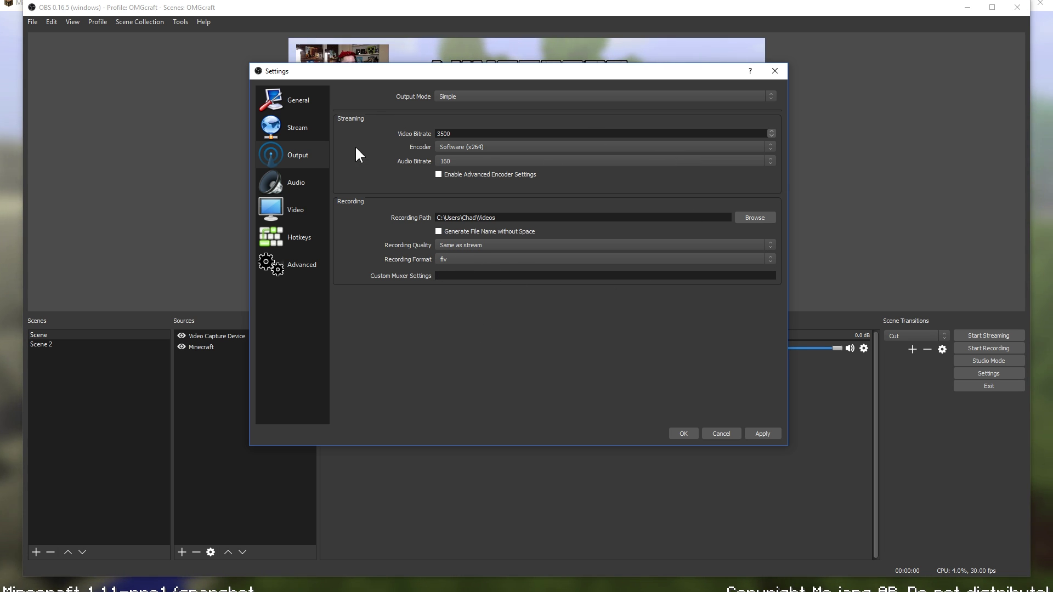
In Audio settings, check the Desktop Audio Device list and leave it Disabled
click(298, 182)
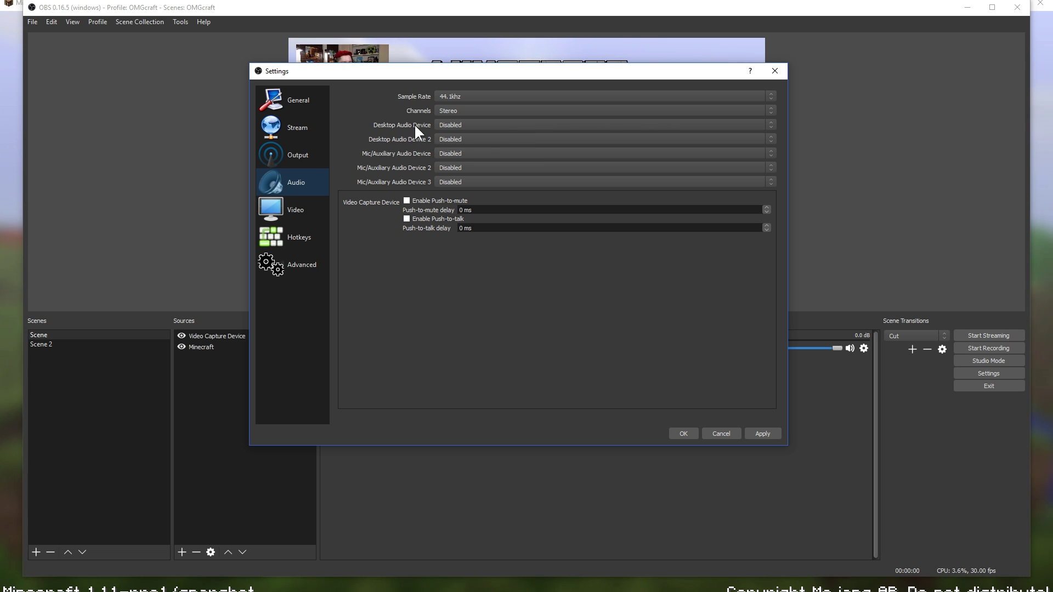
click(437, 124)
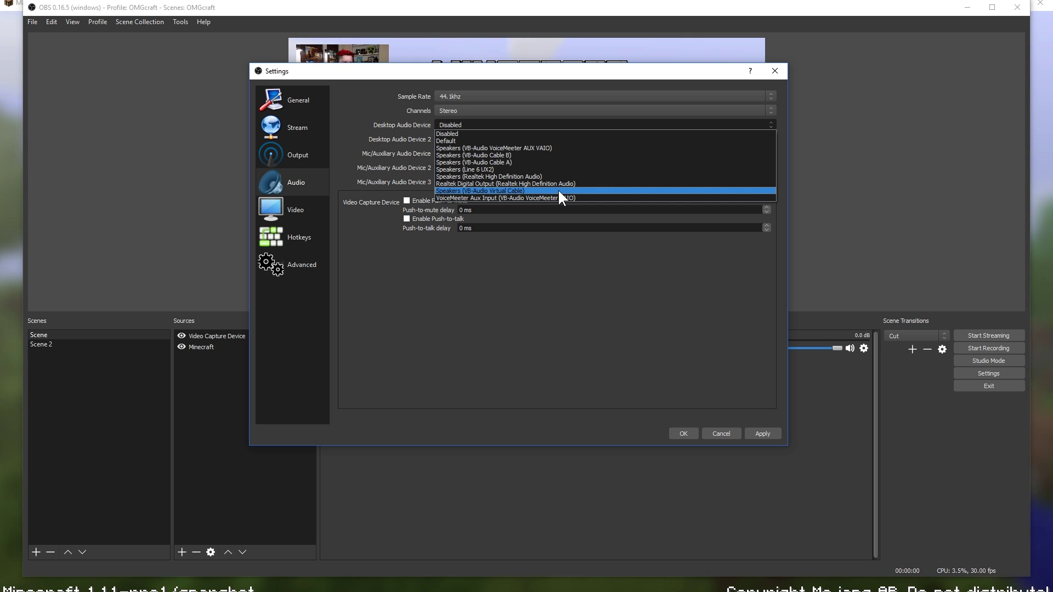
click(482, 338)
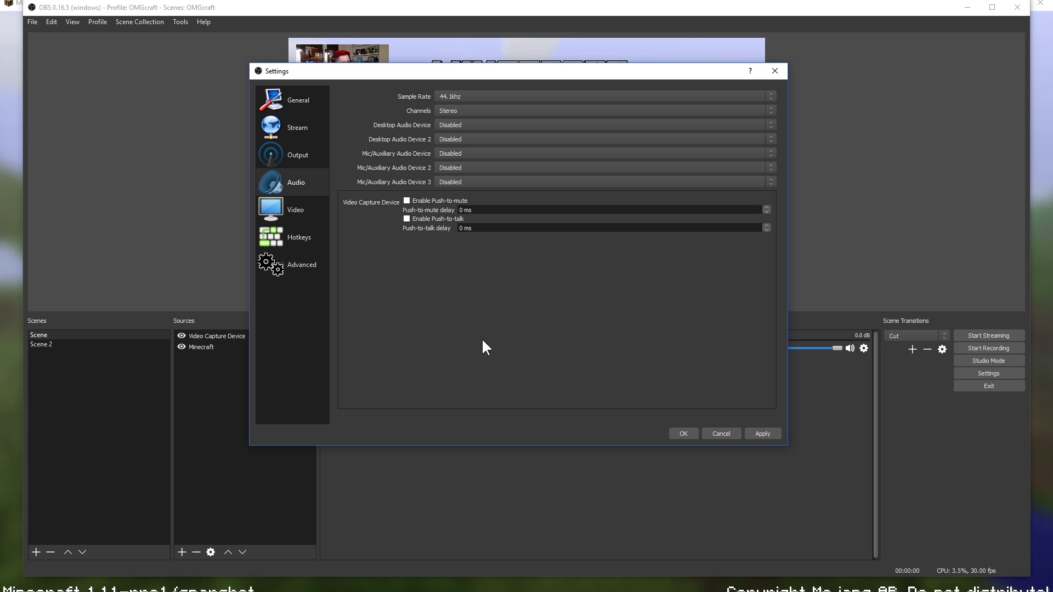
click(453, 124)
click(383, 156)
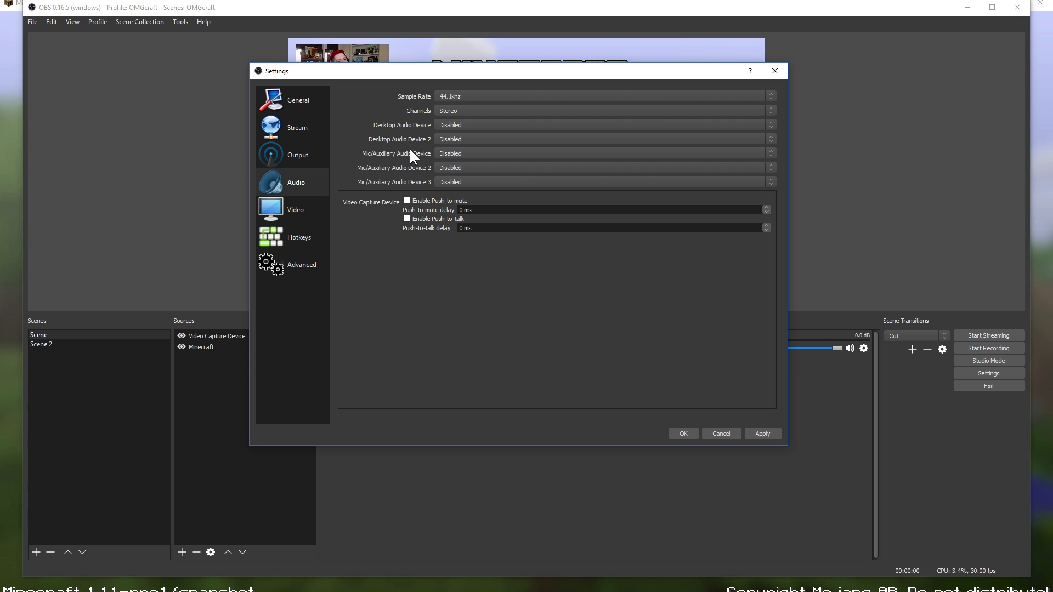
Set the Mic/Auxiliary Audio Device to CABLE-B Output (VB-Audio VoiceMeeter VAIO)
click(456, 153)
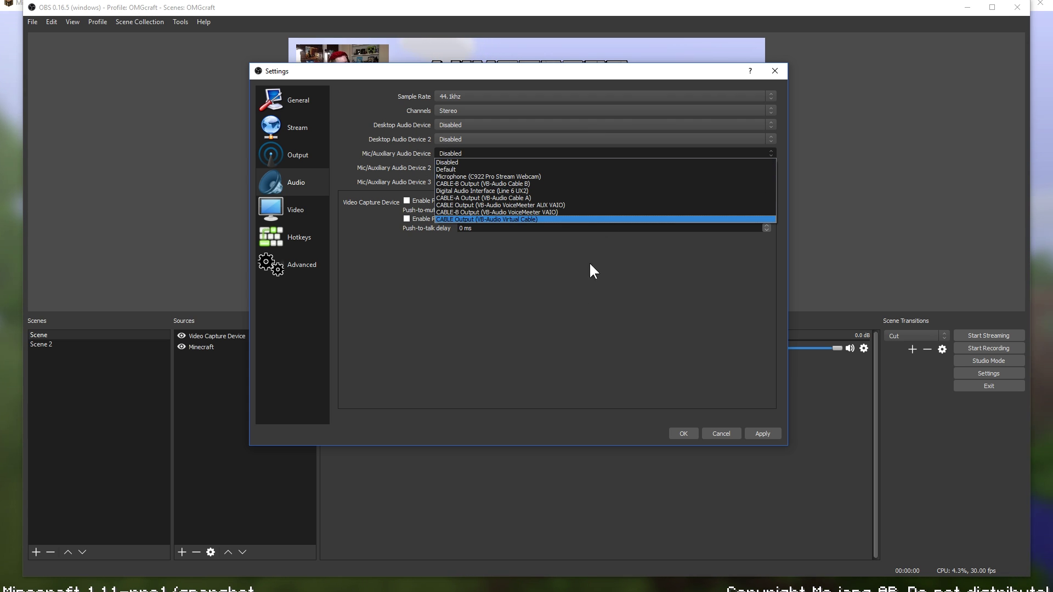
click(550, 316)
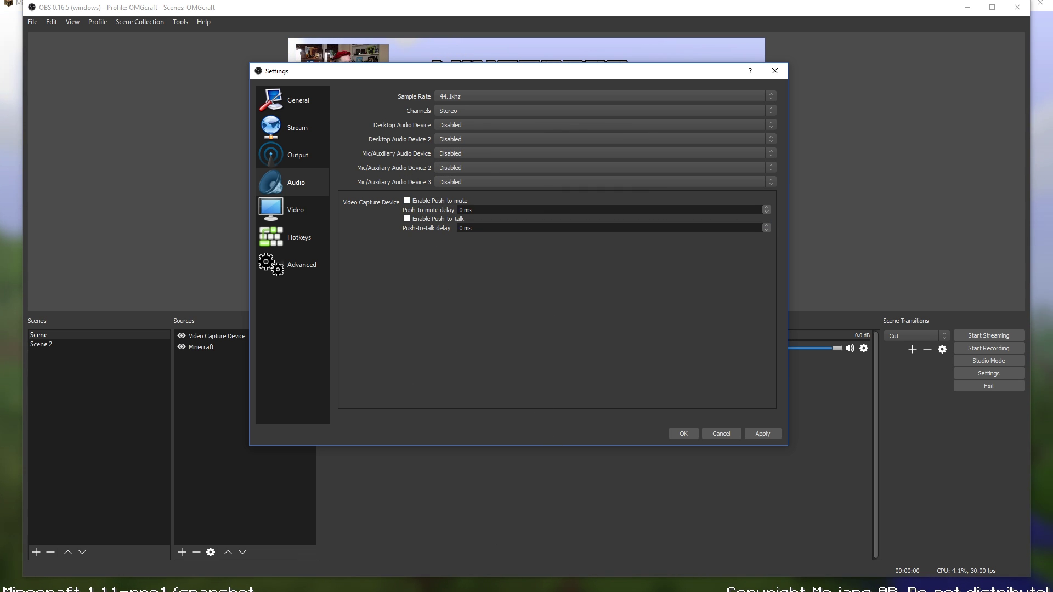
click(459, 154)
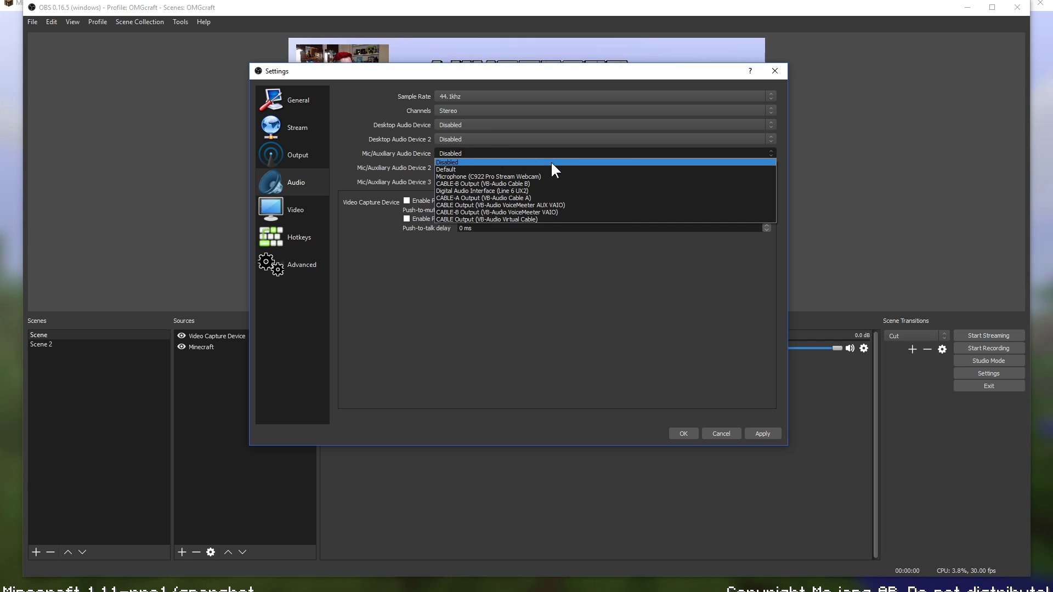
click(561, 212)
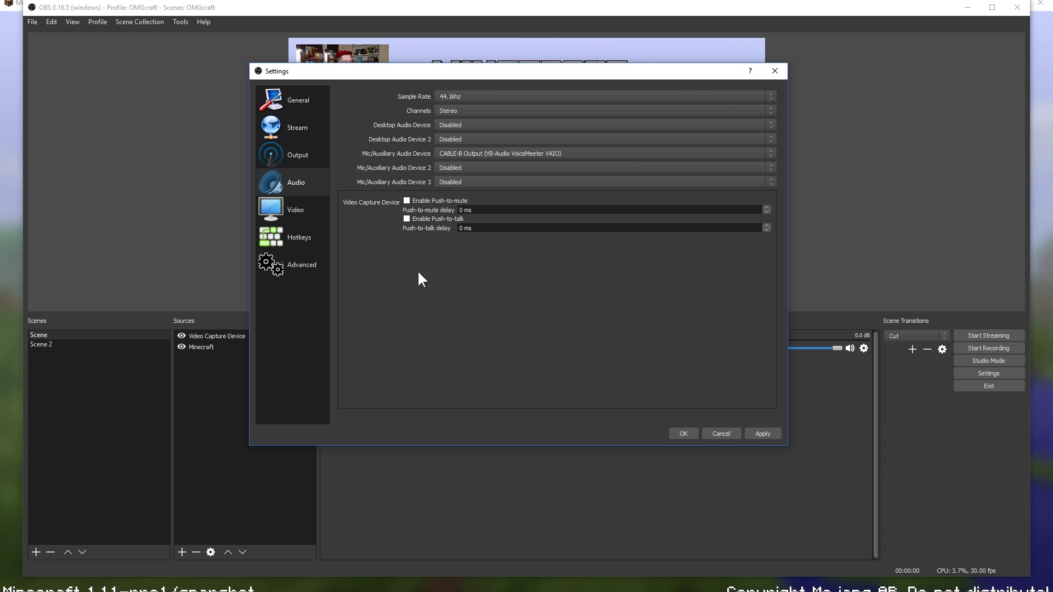
Apply the audio changes and move Settings aside to check the new Mic/Aux mixer channel
click(764, 430)
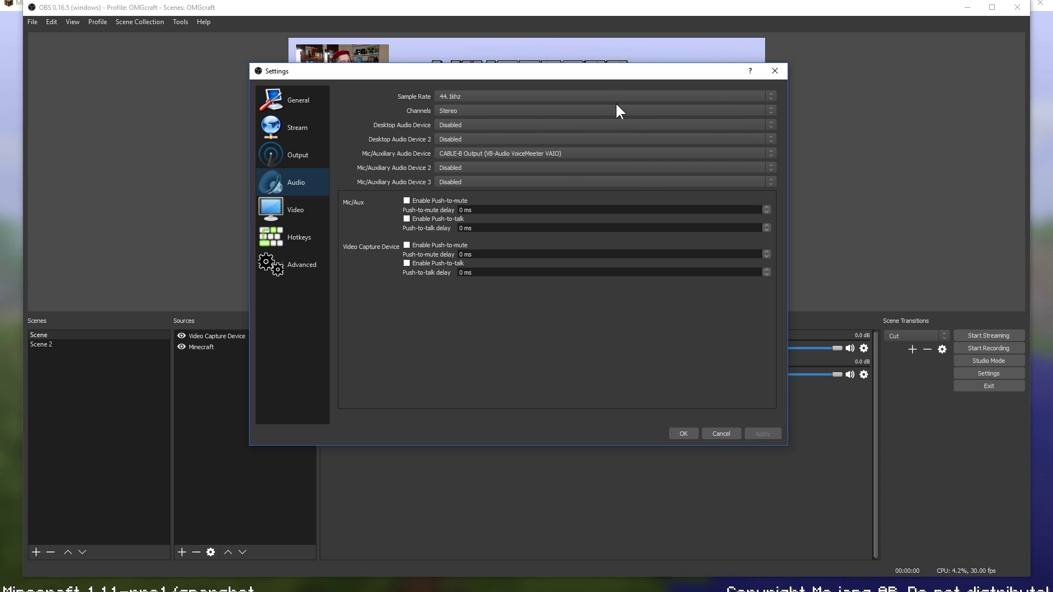
drag(591, 76, 950, 132)
drag(781, 130, 1029, 151)
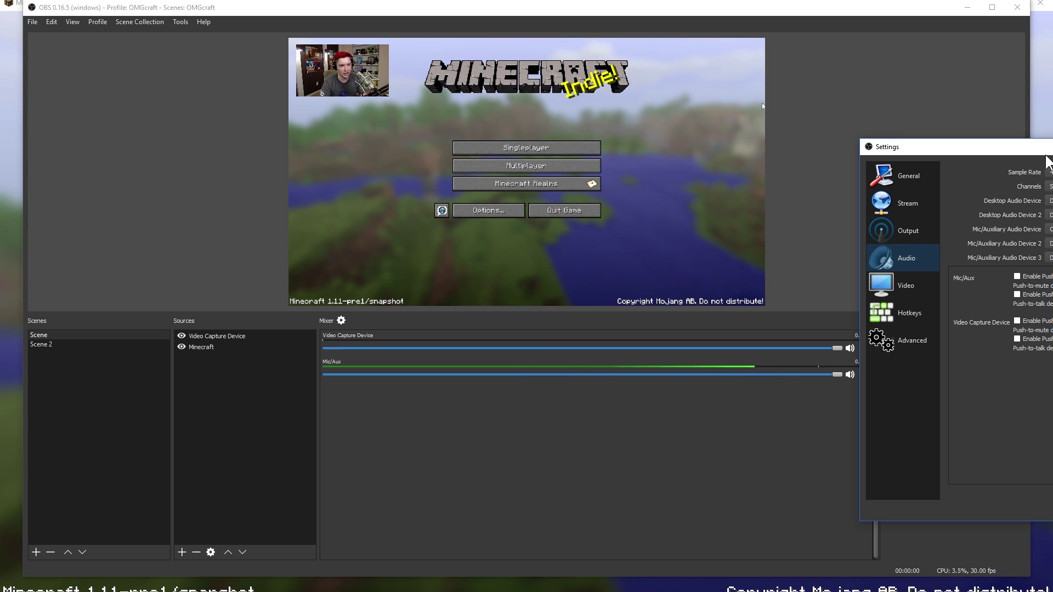
drag(1045, 148, 406, 60)
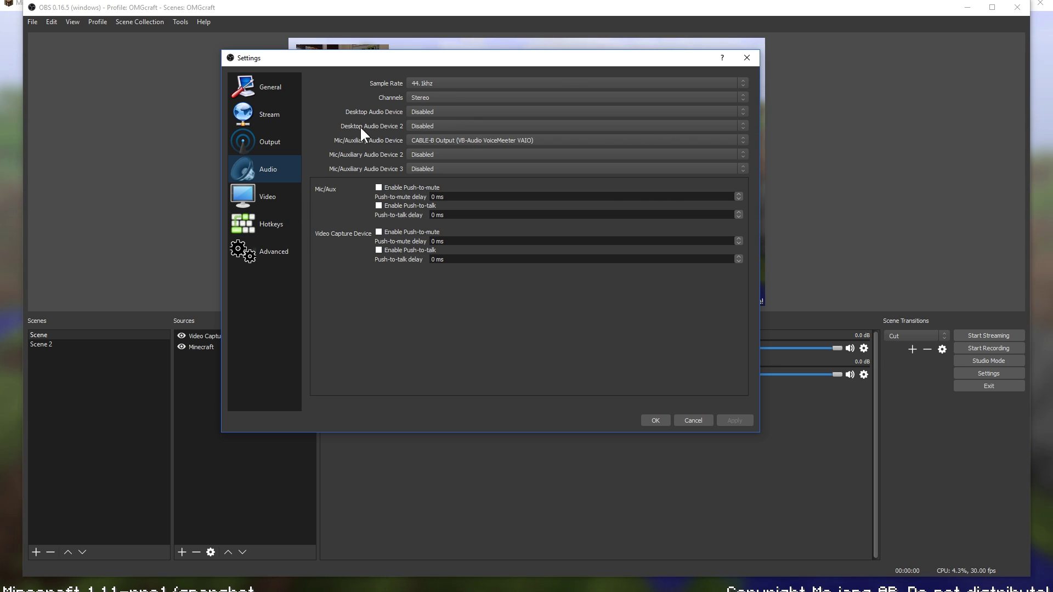
click(267, 198)
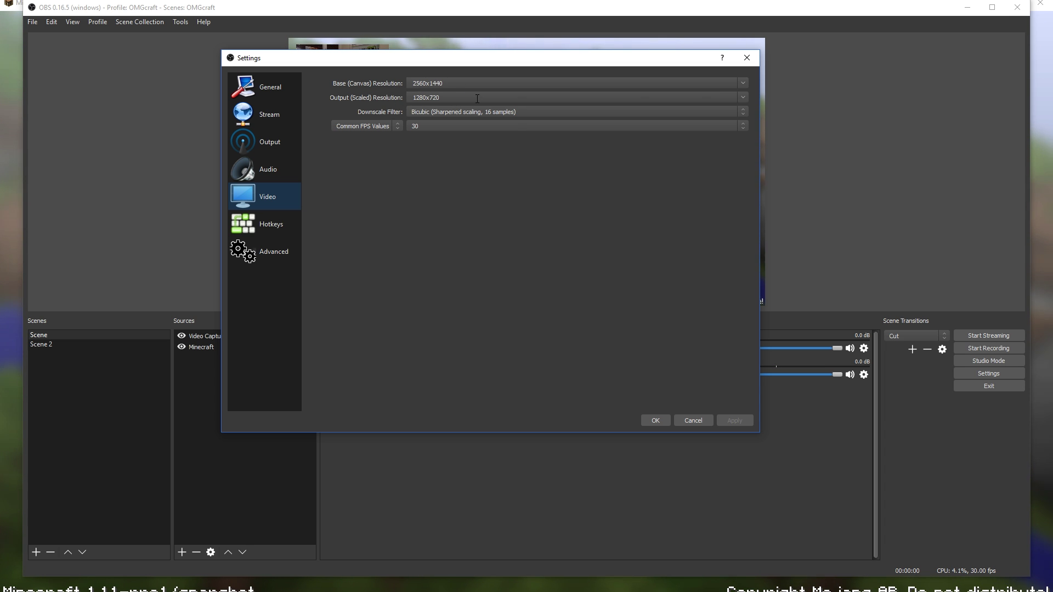
Change the Base (Canvas) Resolution from 2560x1440 to 1920x1080, keeping the 1280x720 output
click(742, 82)
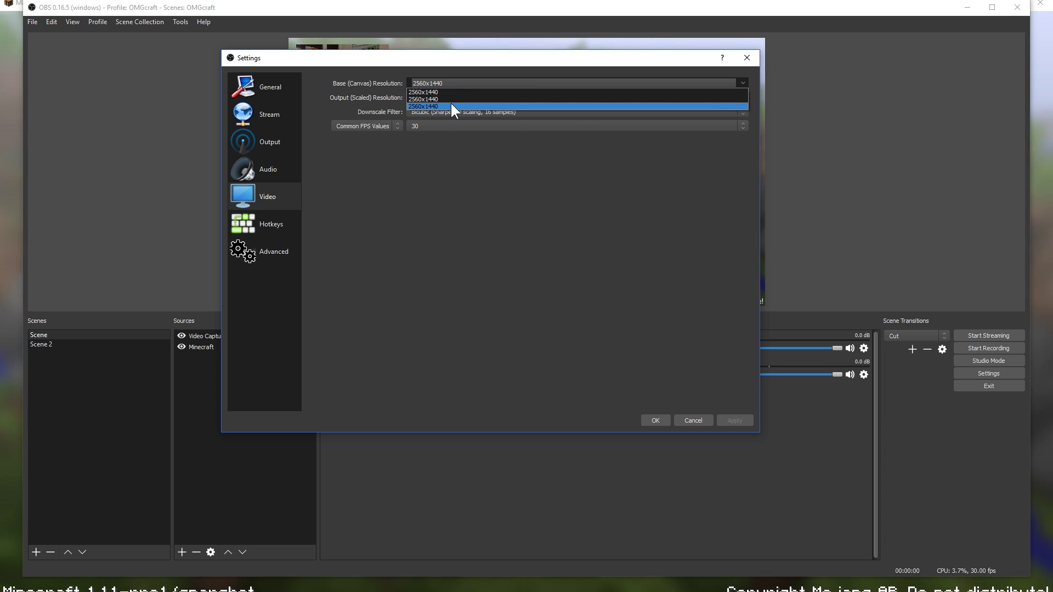
click(458, 82)
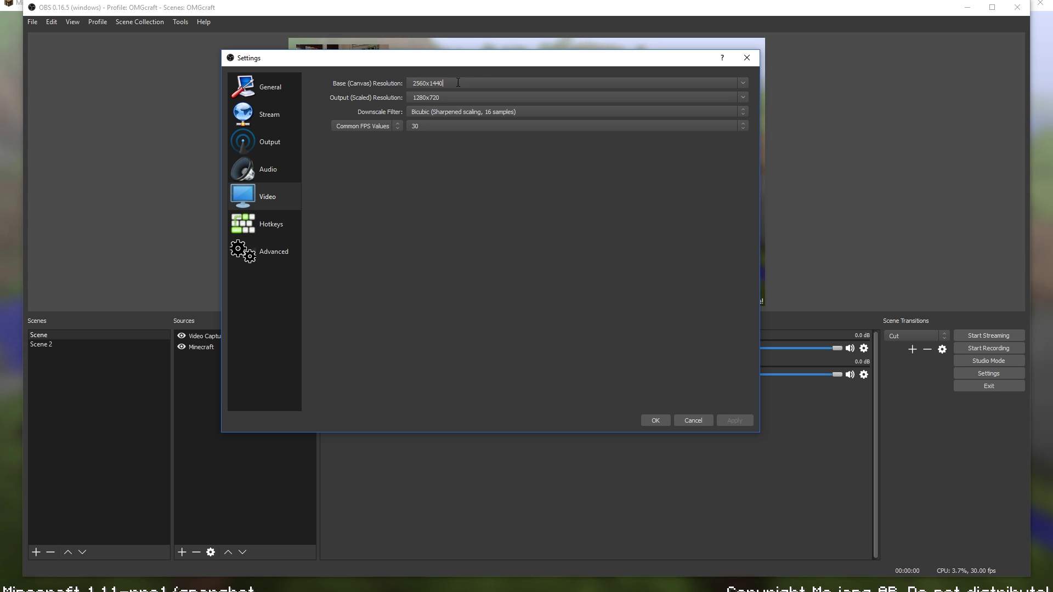
drag(461, 85, 360, 80)
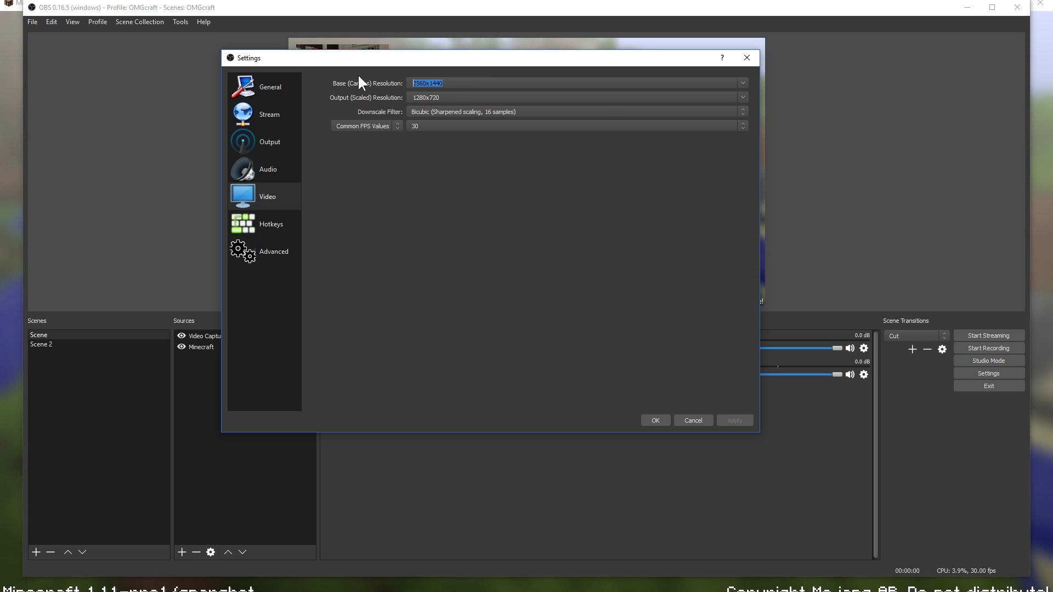
click(743, 97)
click(541, 184)
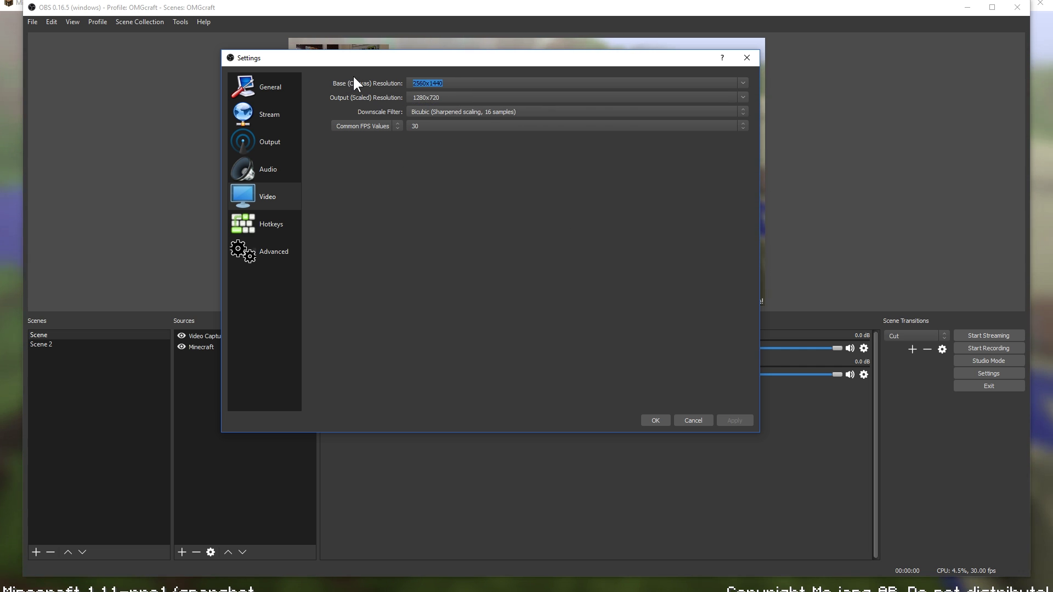
text(19020)
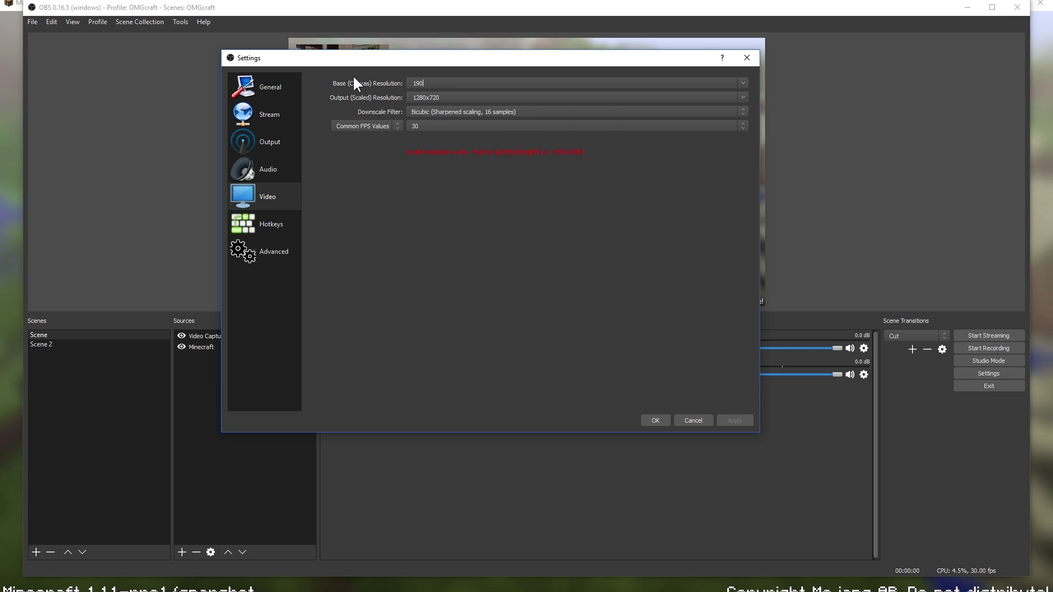
key(BackSpace)
key(BackSpace)
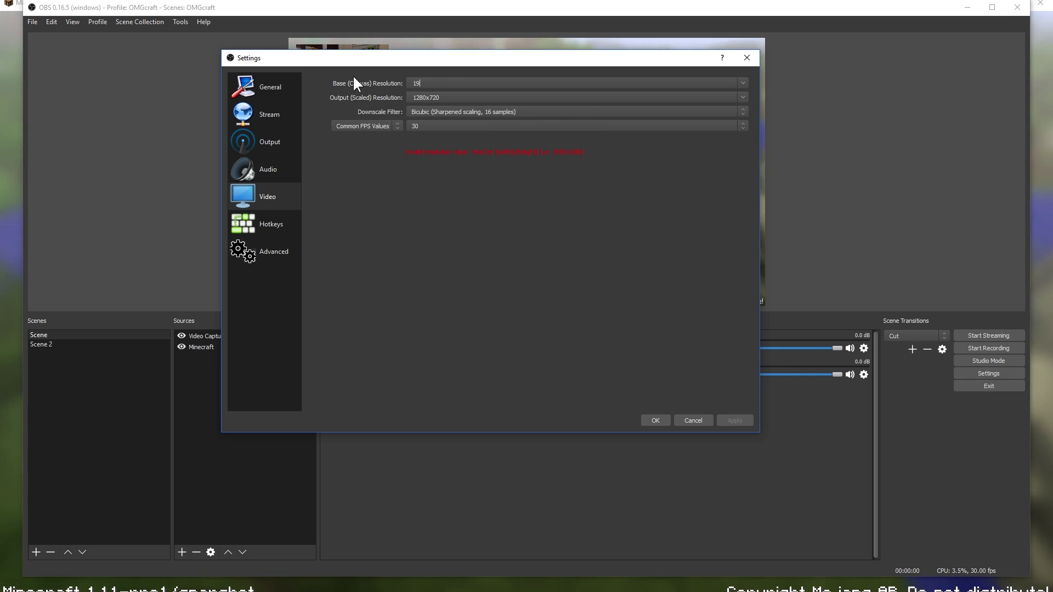
text(20)
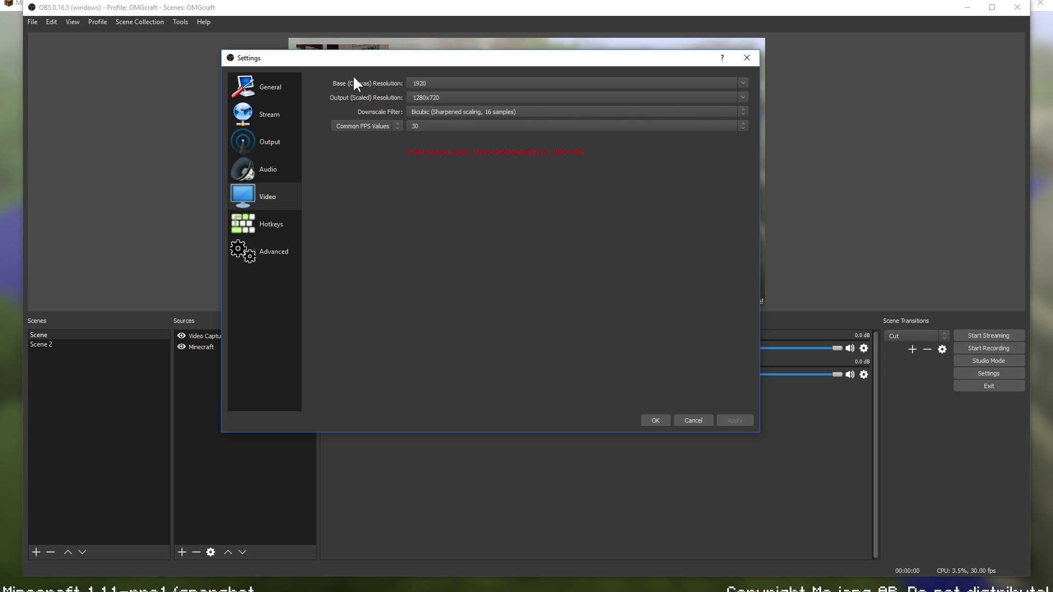
text(x1080)
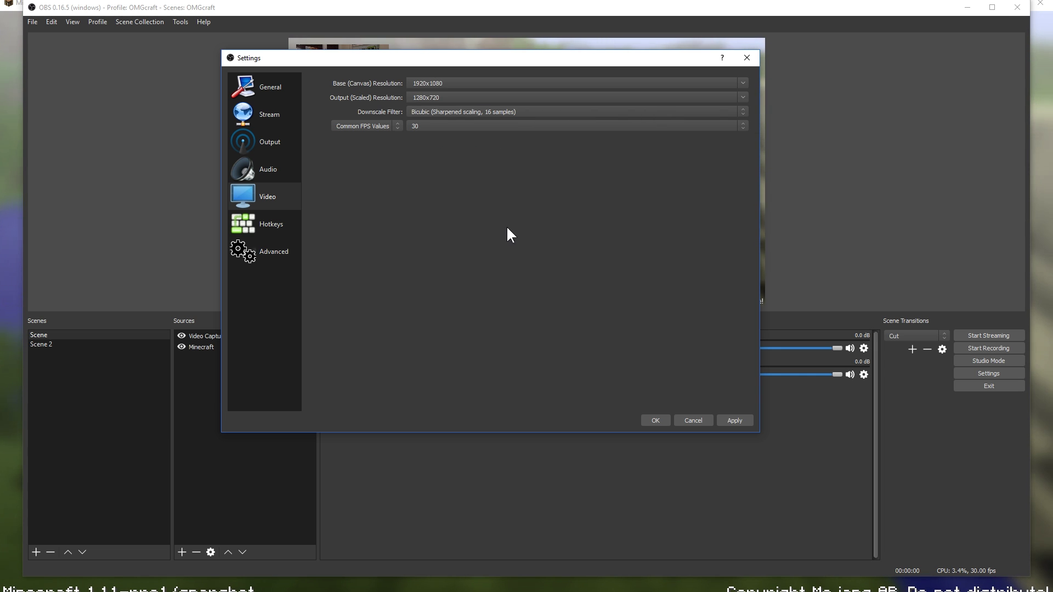
Apply the 1920x1080 canvas and check the preview behind the Settings window
click(735, 421)
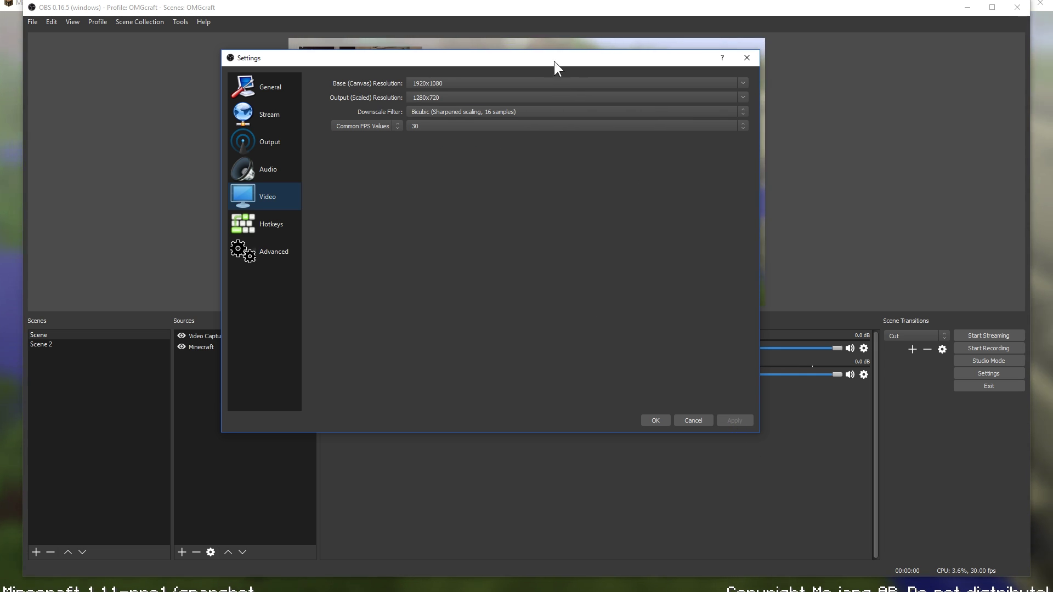
drag(554, 61, 969, 82)
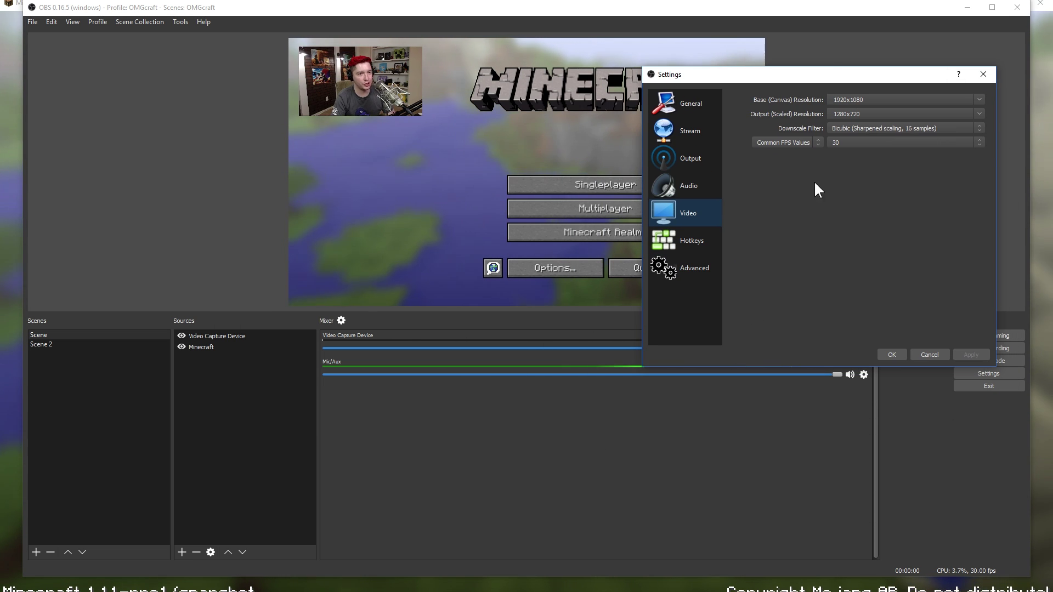
drag(785, 86, 503, 37)
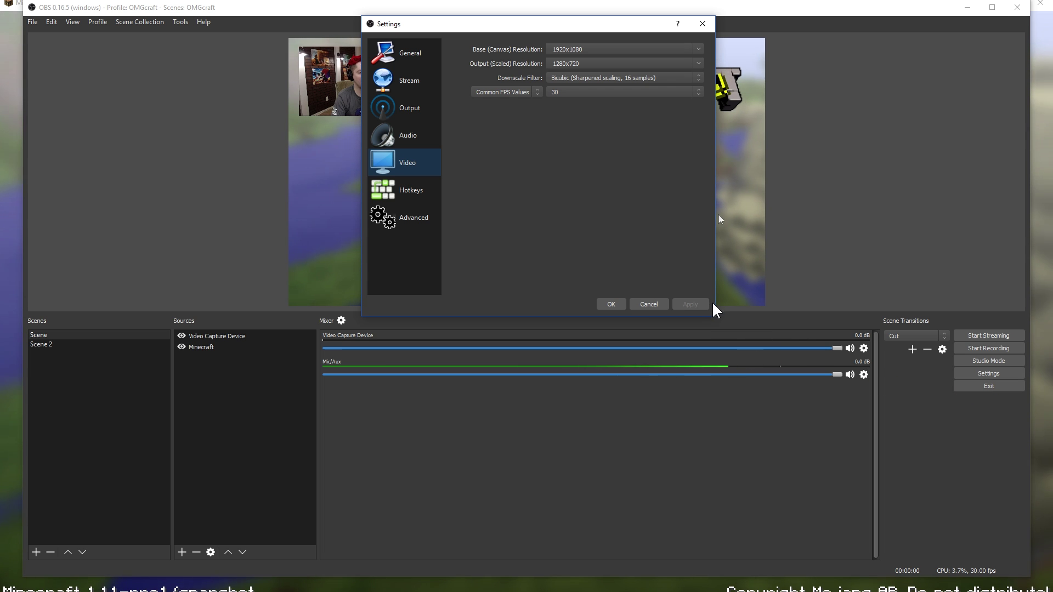
drag(538, 26, 487, 80)
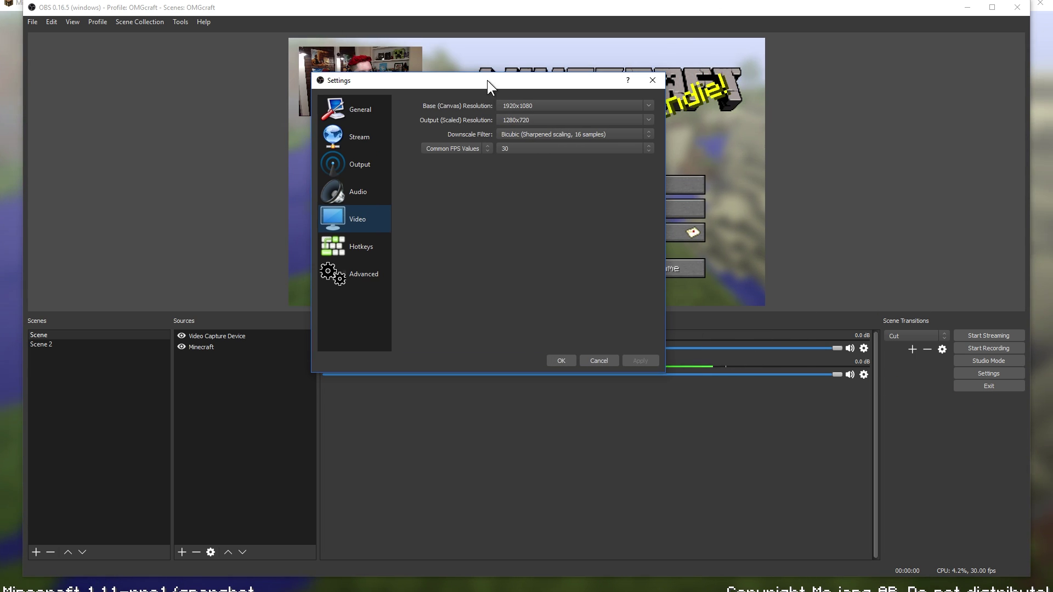
Scroll through the Hotkeys list for each scene and source, then go to Advanced settings
click(360, 247)
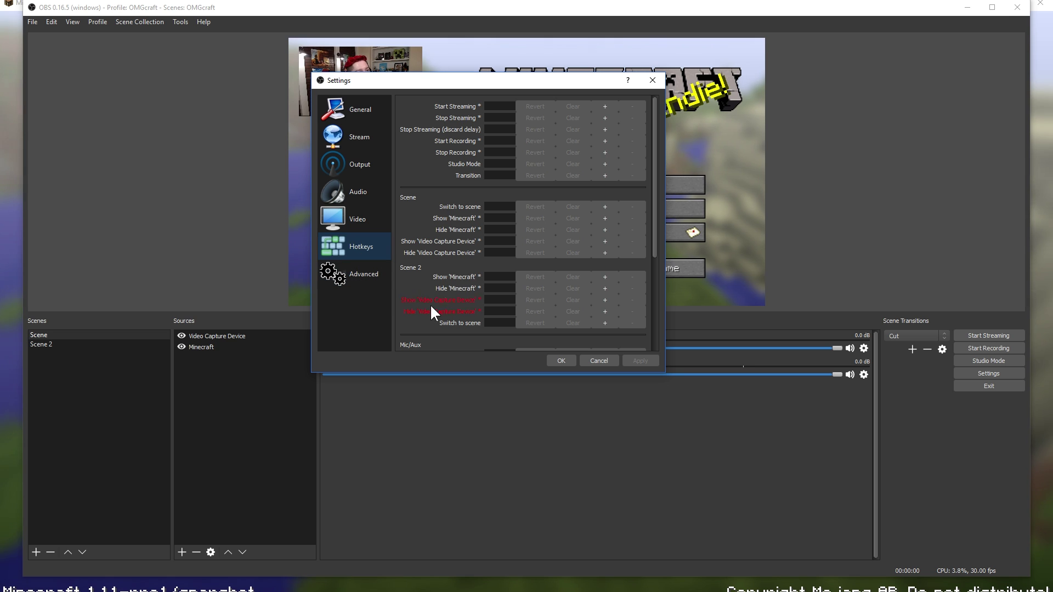
scroll(412, 196, down, 4)
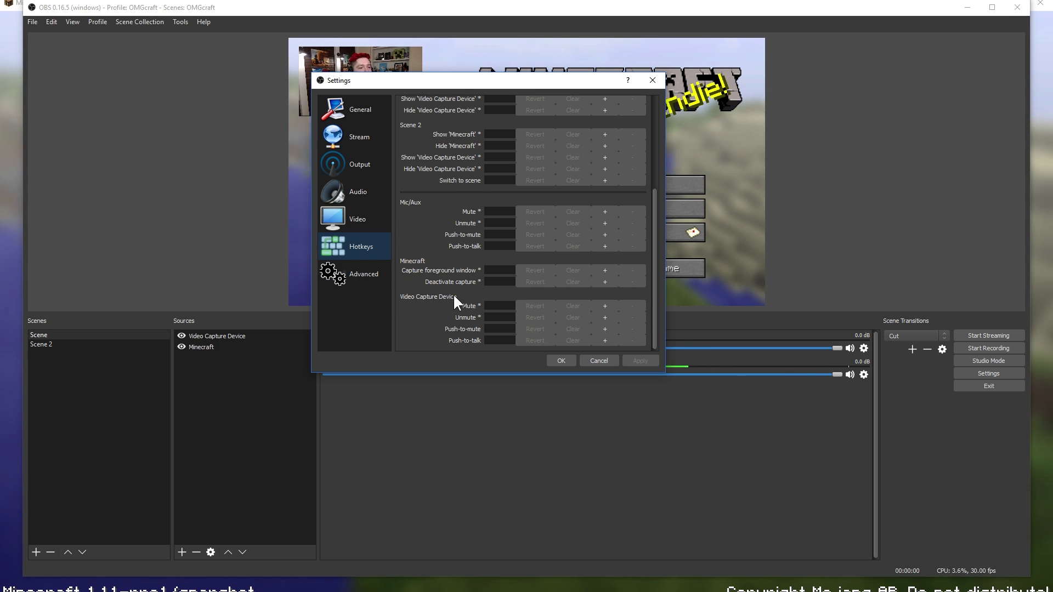
scroll(458, 288, up, 4)
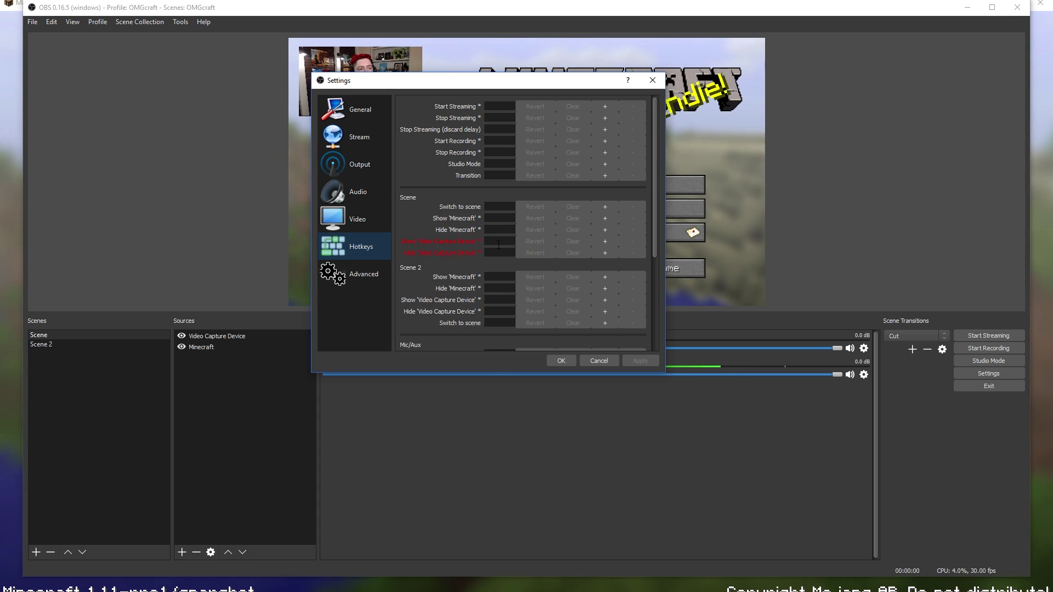
scroll(516, 237, down, 4)
scroll(537, 238, up, 4)
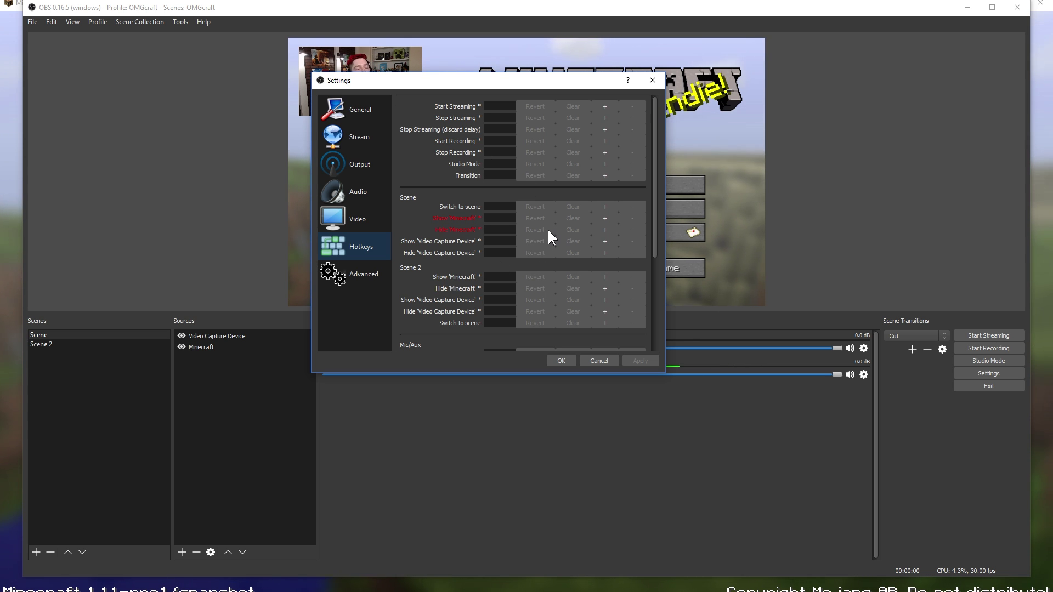
click(363, 276)
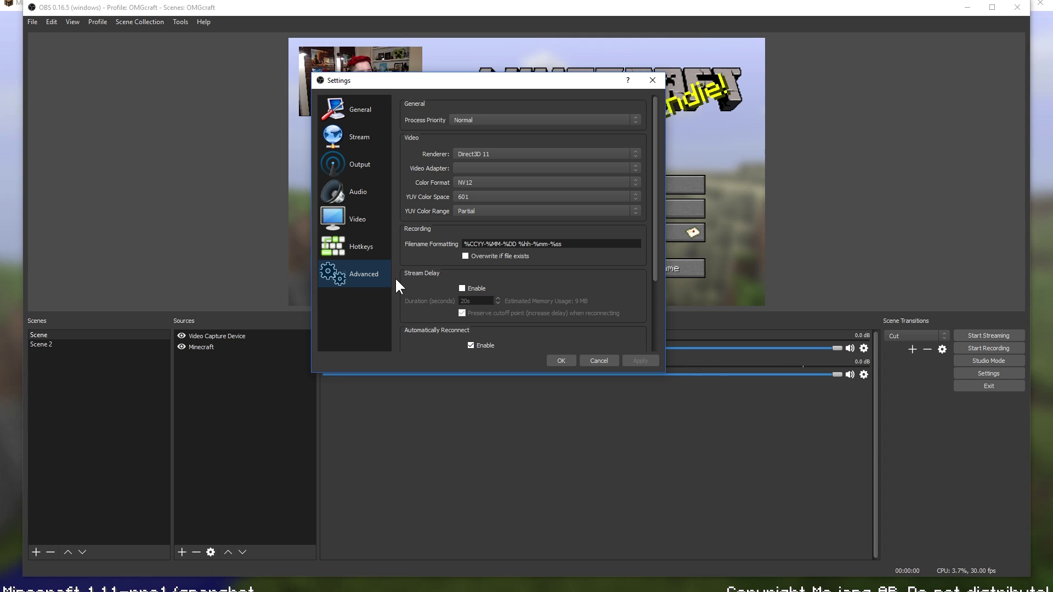
Set Maximum Retries to 25 and confirm the Settings dialog with OK
scroll(399, 273, down, 3)
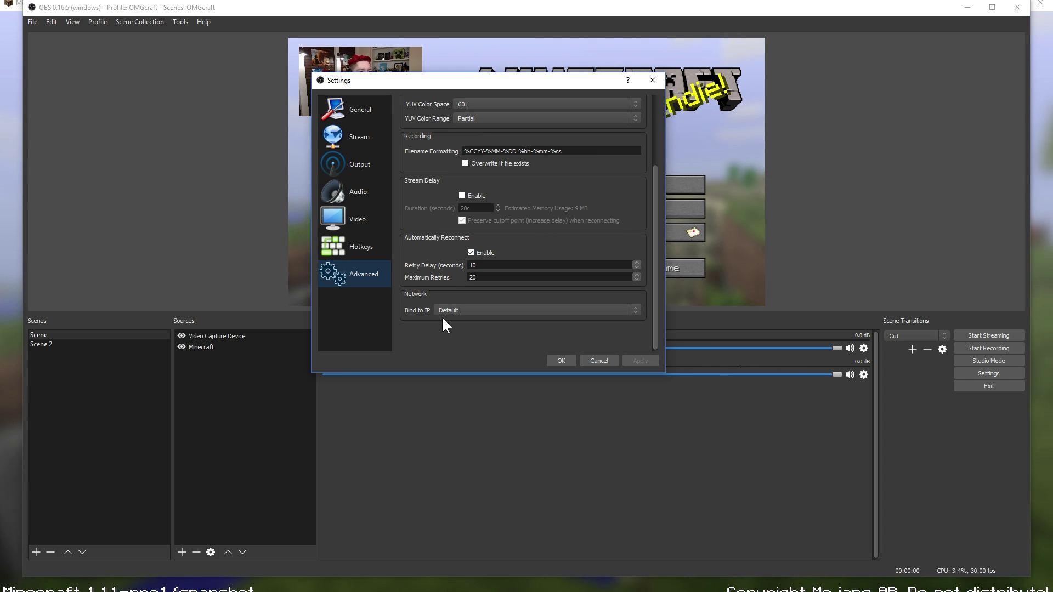
scroll(476, 276, up, 5)
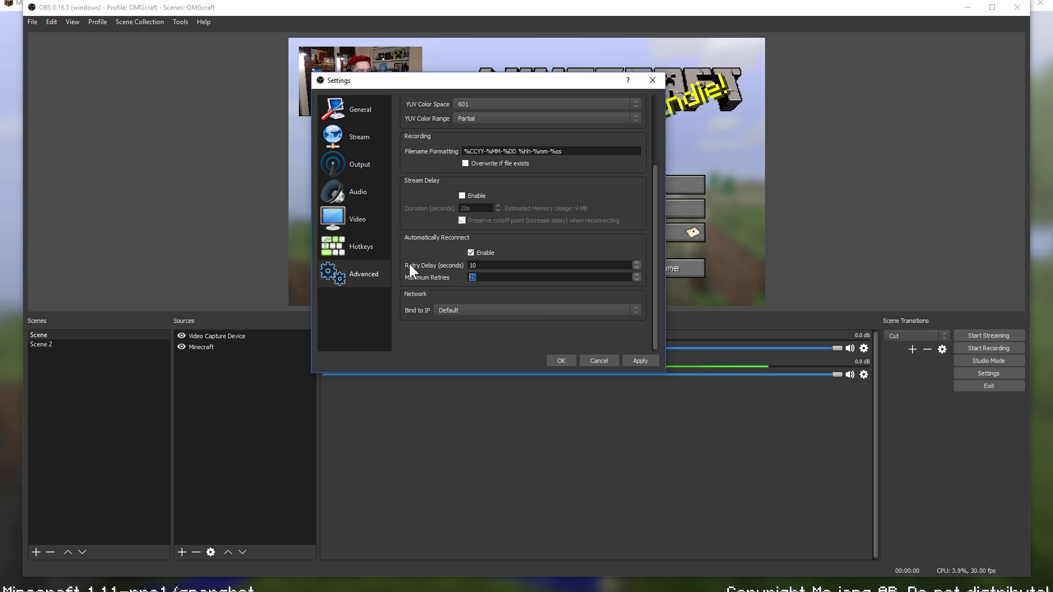
scroll(400, 275, up, 4)
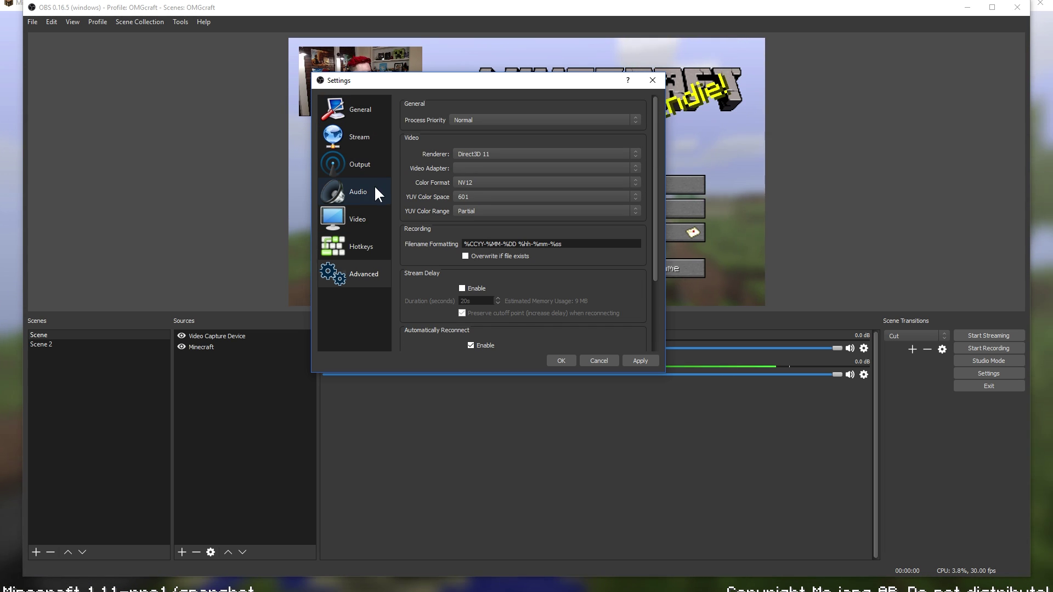
click(561, 361)
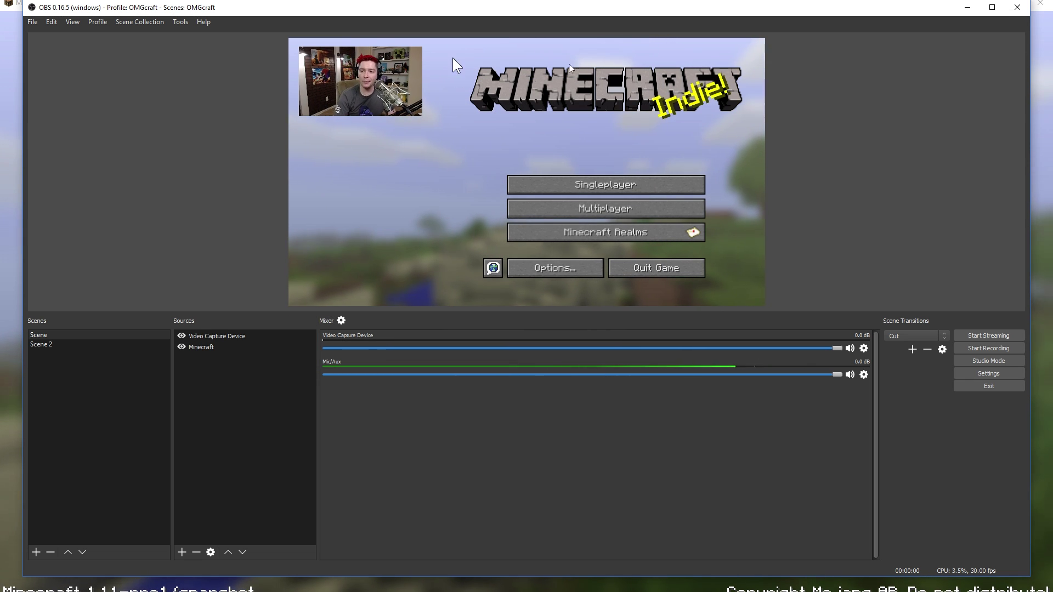
Reset the Minecraft source's transform so it fills the 1920x1080 canvas
click(365, 90)
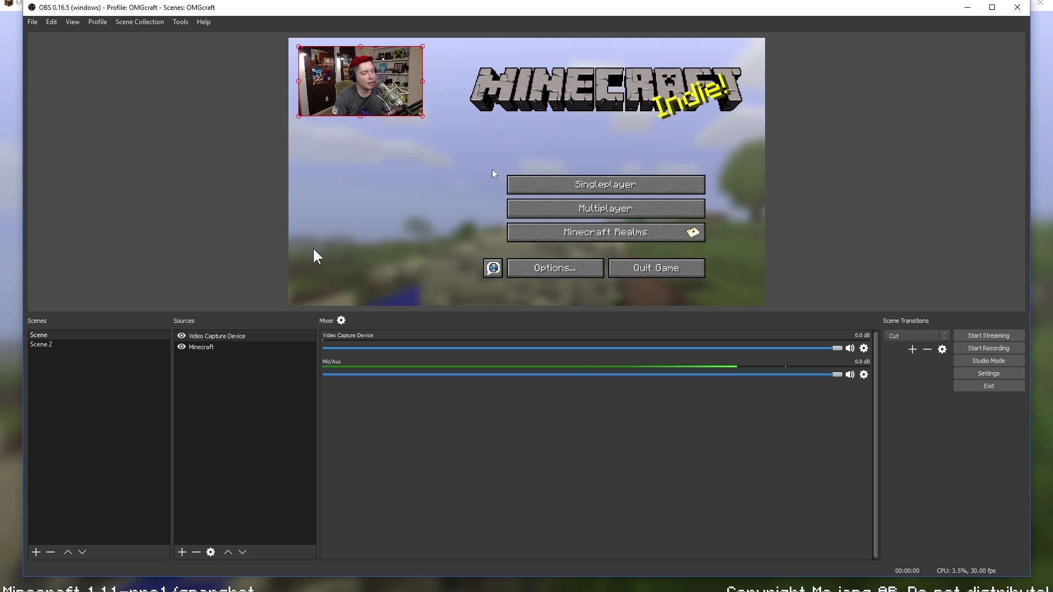
click(222, 348)
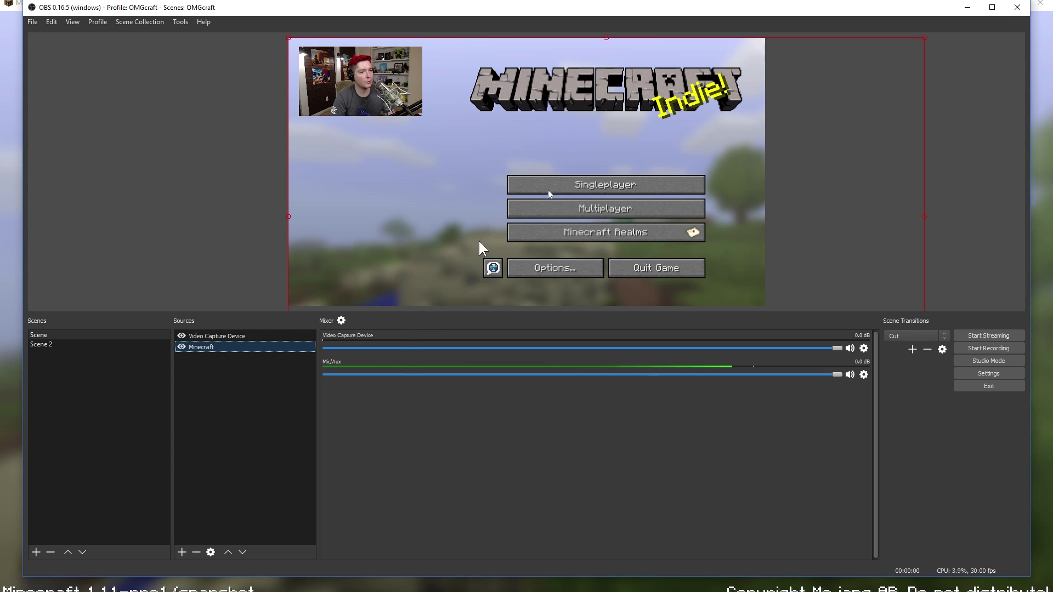
right_click(207, 352)
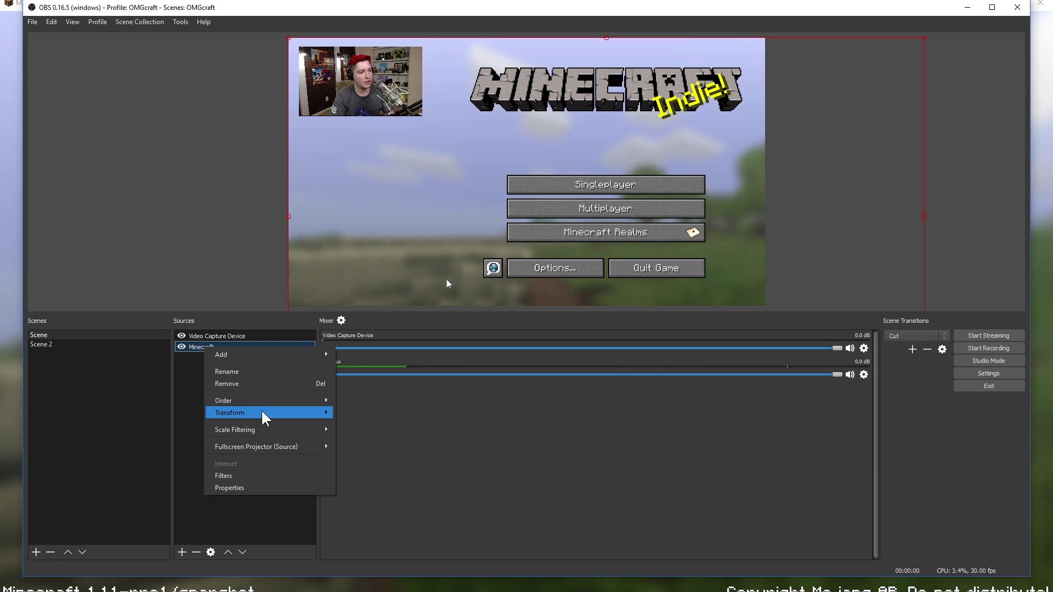
mouse_move(263, 417)
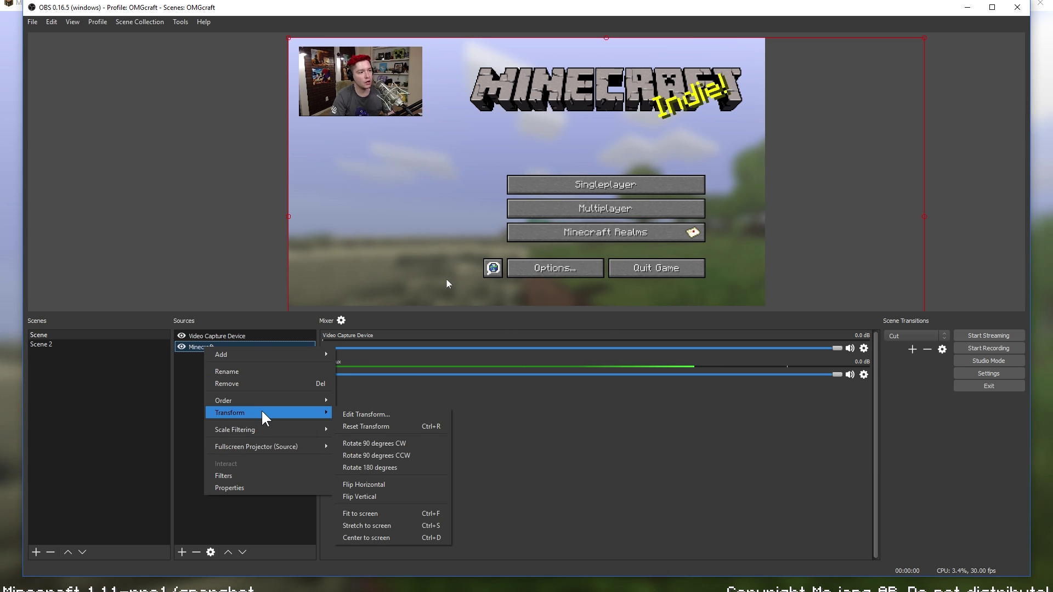
click(366, 432)
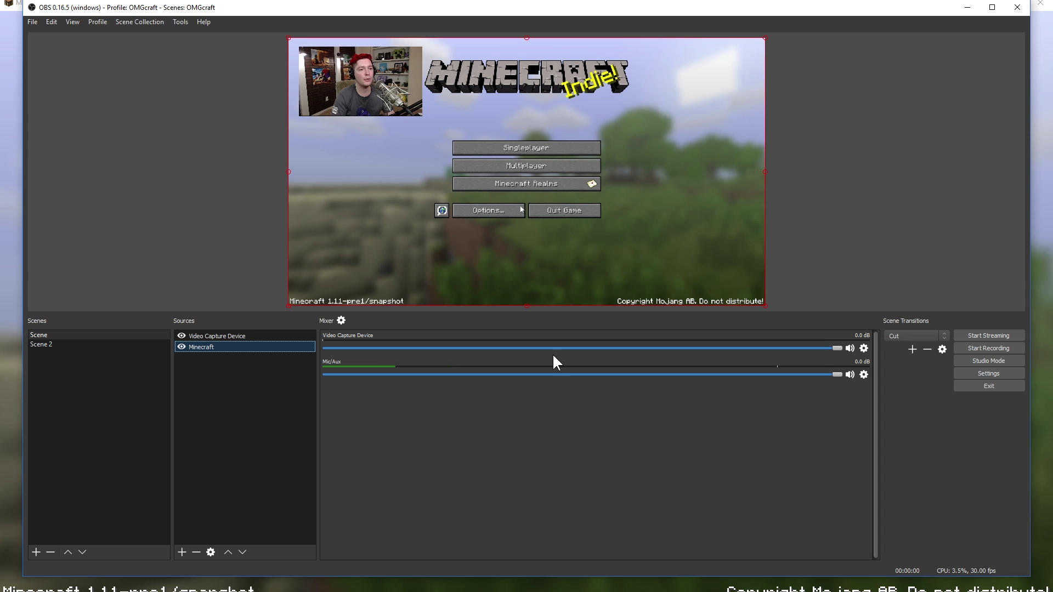
mouse_move(287, 15)
mouse_down()
mouse_move(339, 46)
mouse_move(657, 375)
mouse_move(366, 104)
mouse_move(299, 1)
mouse_move(285, 6)
mouse_up()
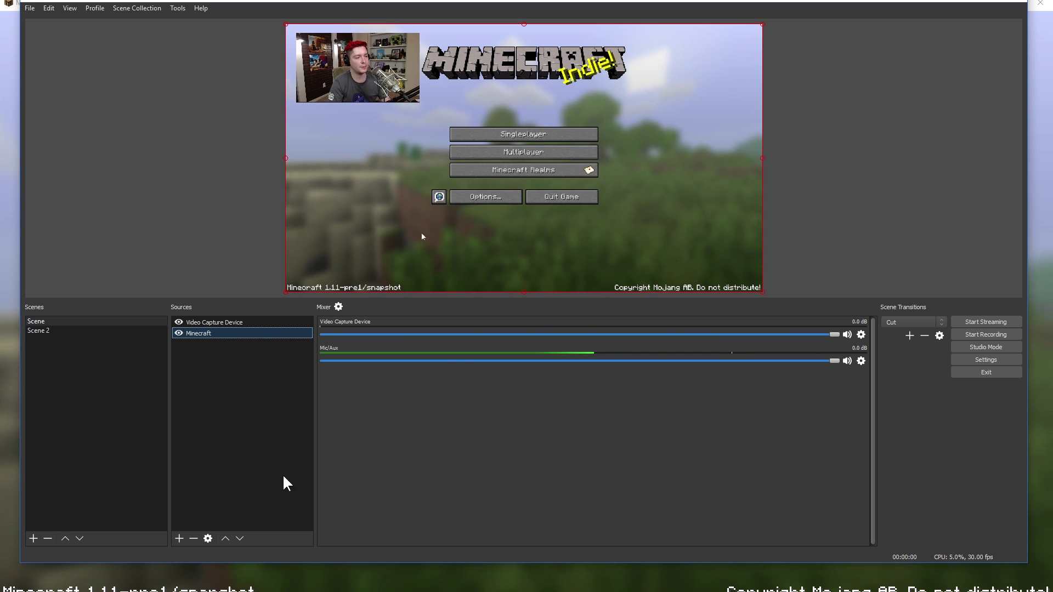
Reset the Video Capture Device's transform, then shrink it into a small top-left inset
click(220, 323)
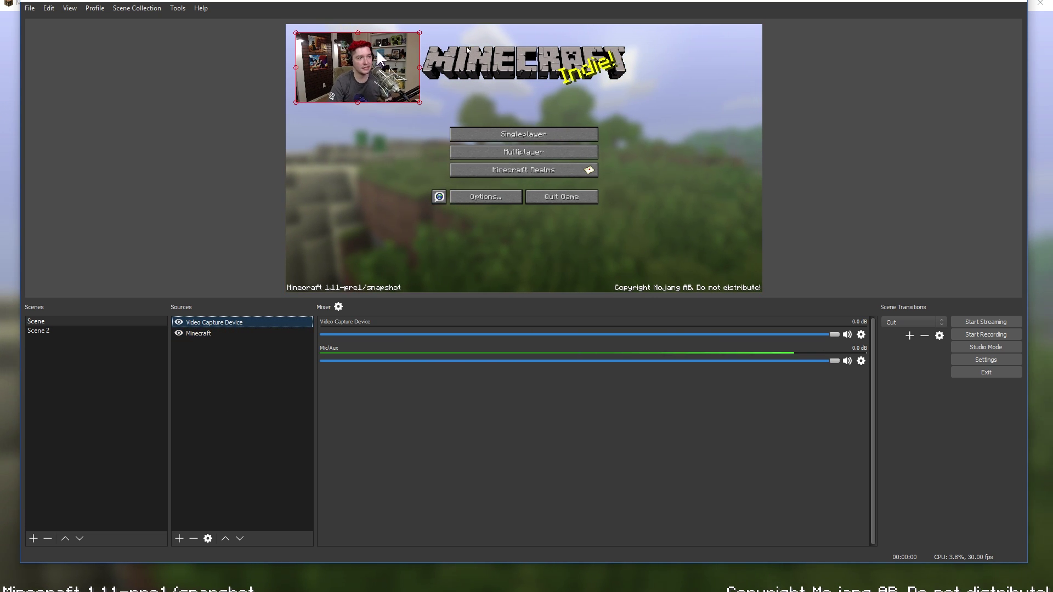
right_click(228, 323)
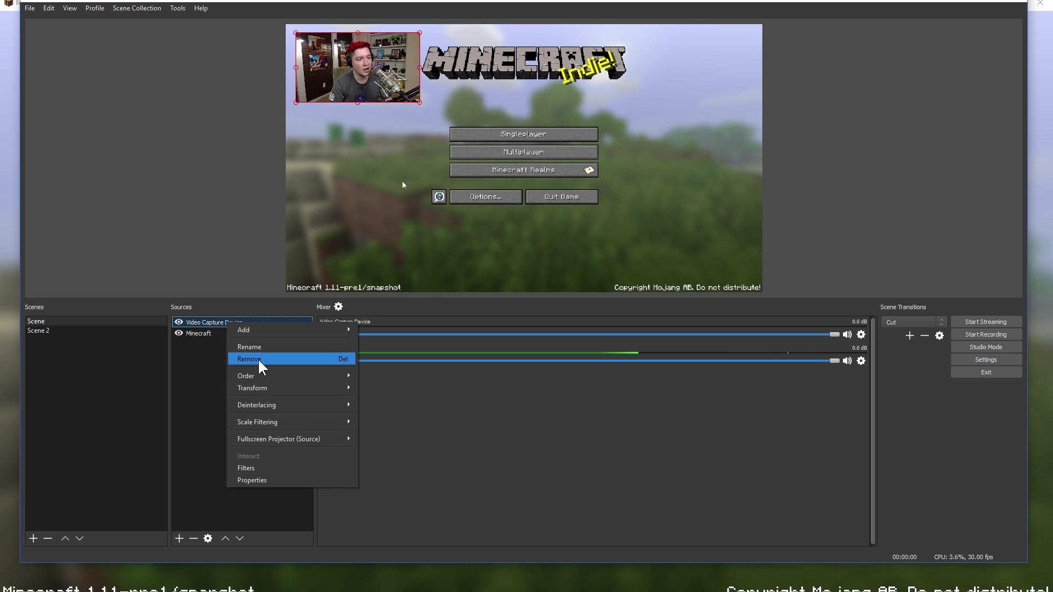
mouse_move(275, 389)
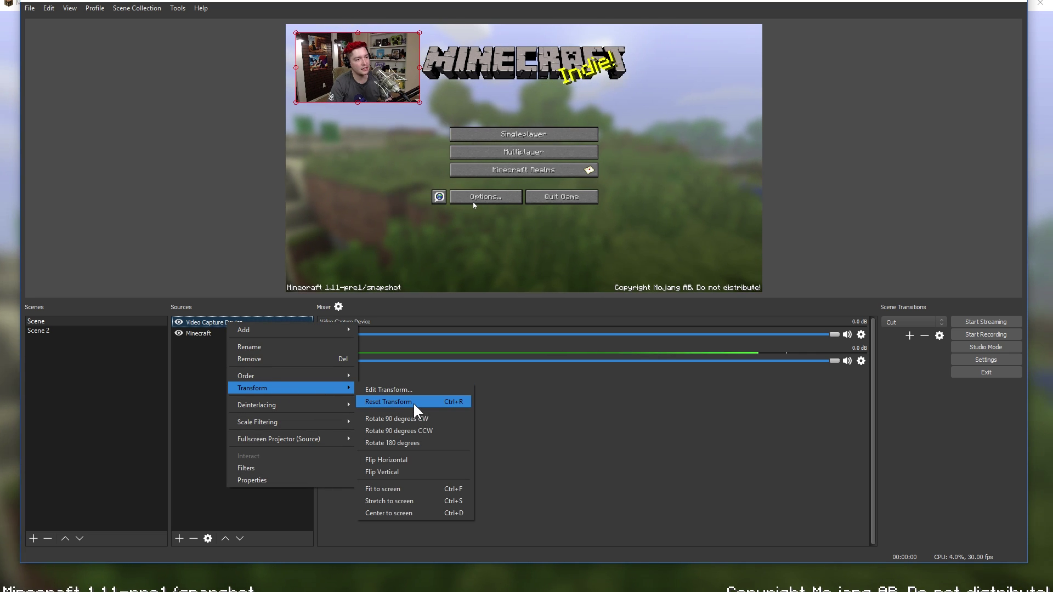
click(413, 403)
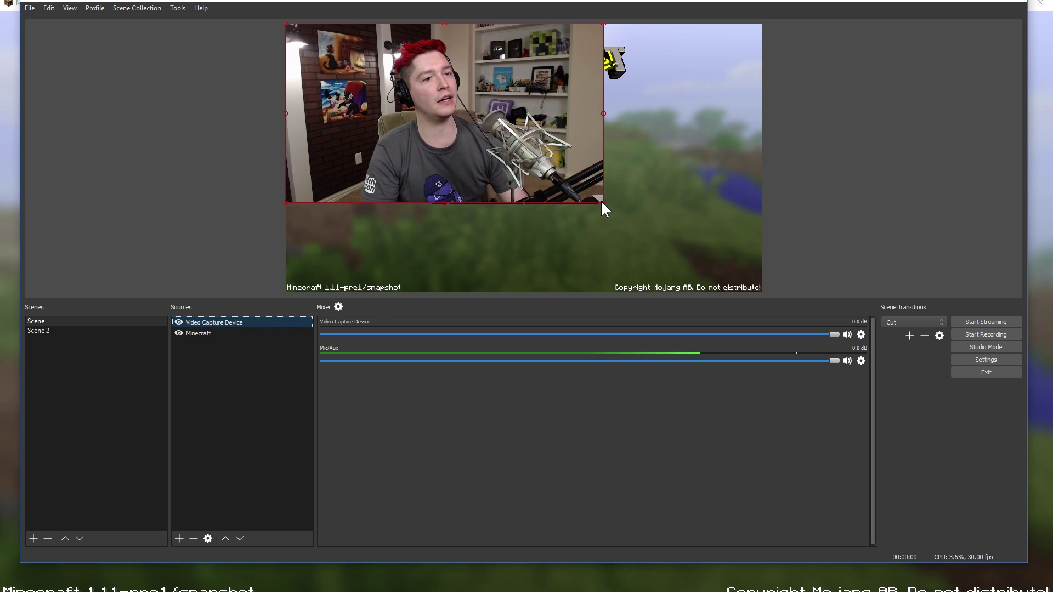
drag(603, 202, 397, 86)
drag(346, 54, 353, 60)
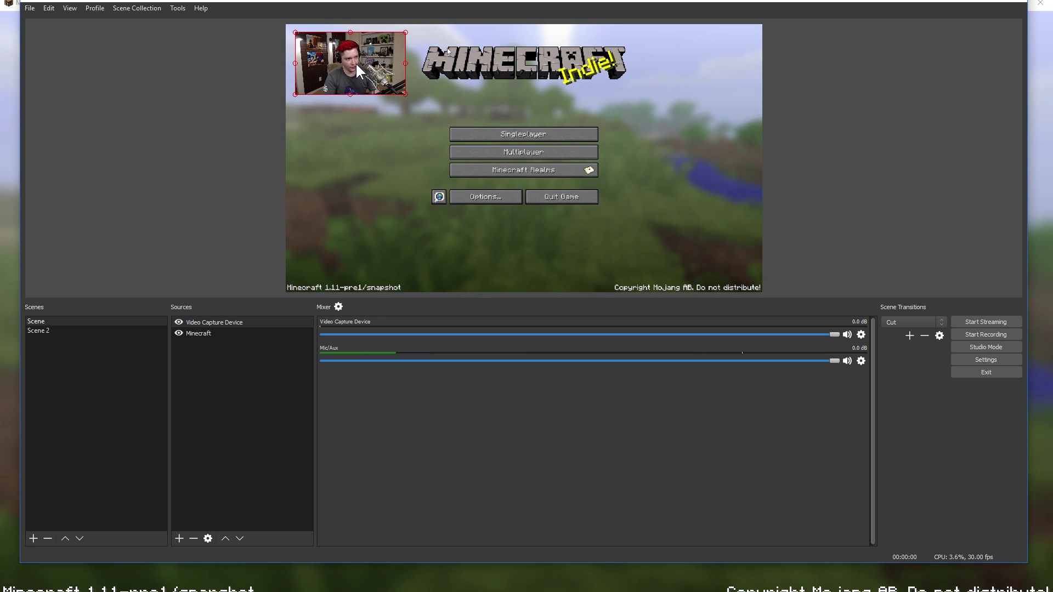
right_click(237, 326)
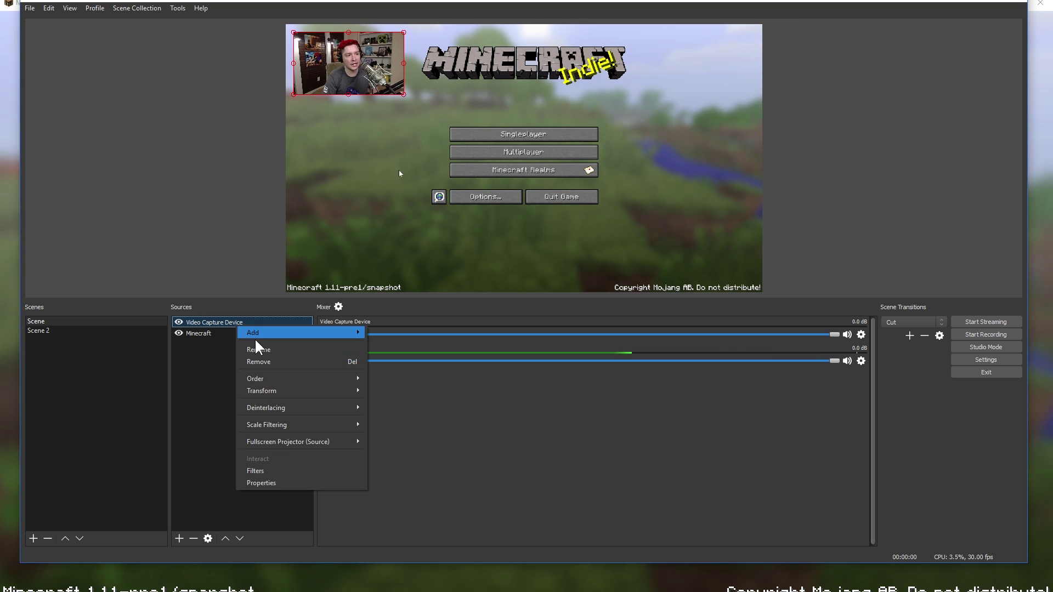
mouse_move(282, 391)
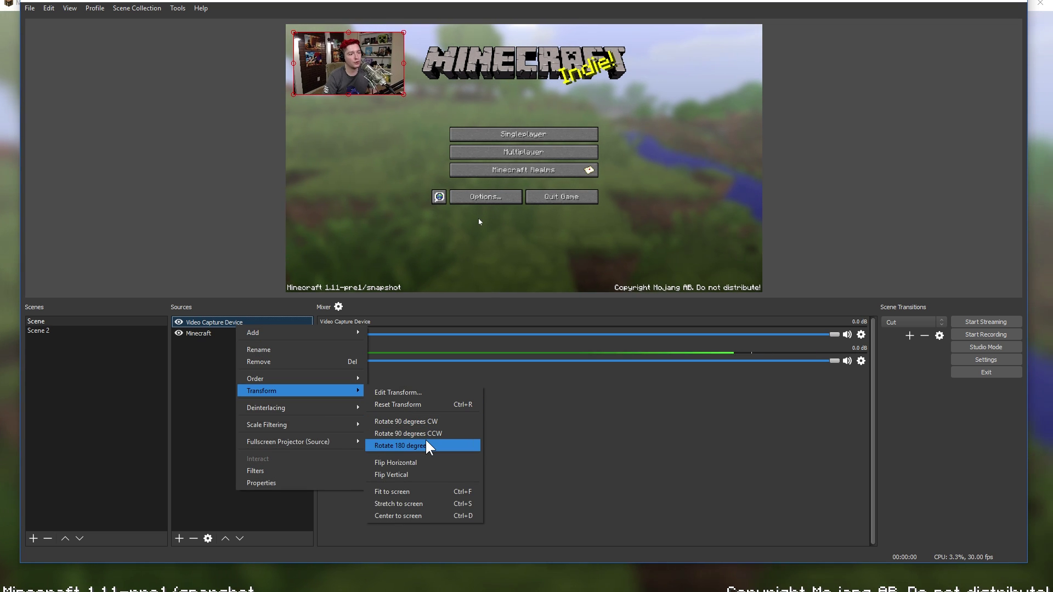
click(428, 445)
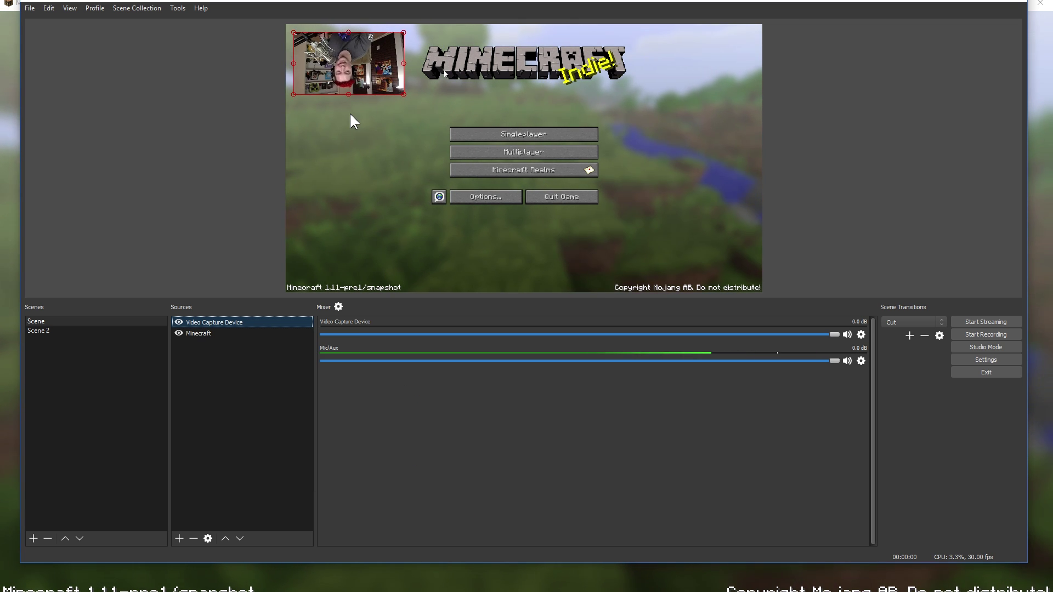
right_click(245, 323)
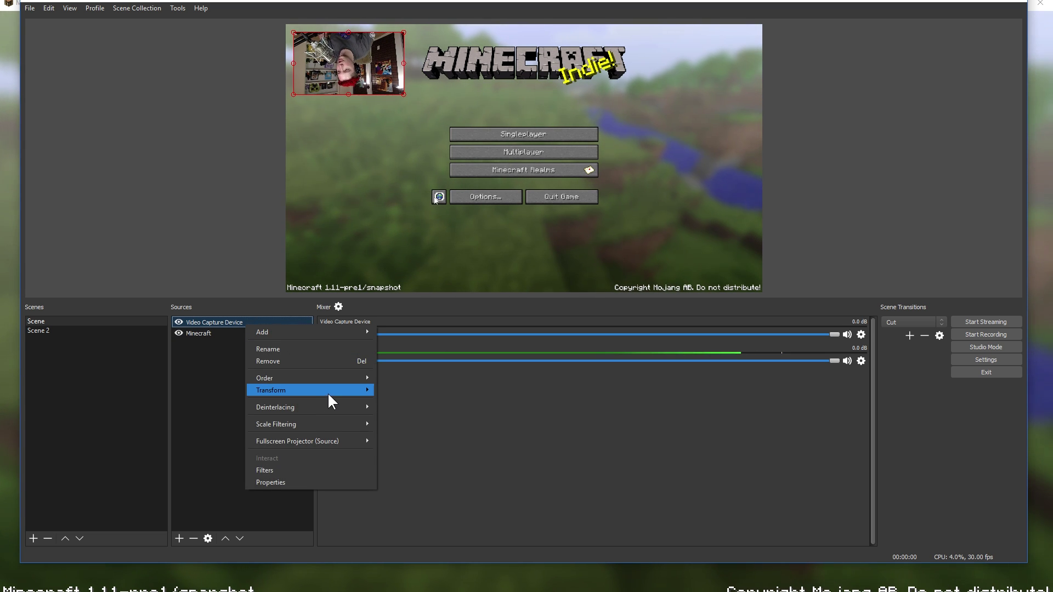
mouse_move(327, 393)
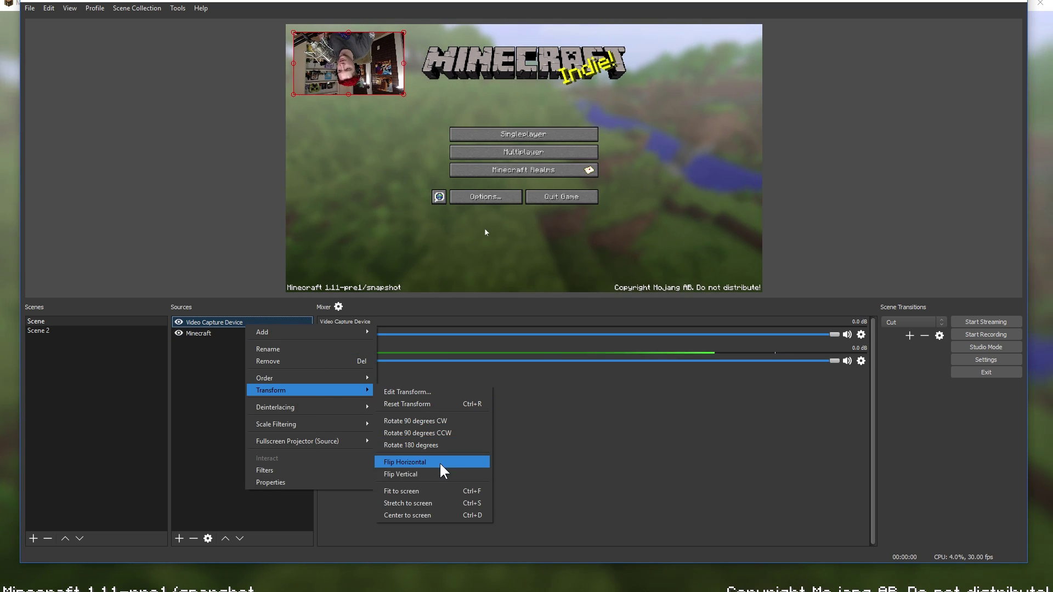
click(434, 516)
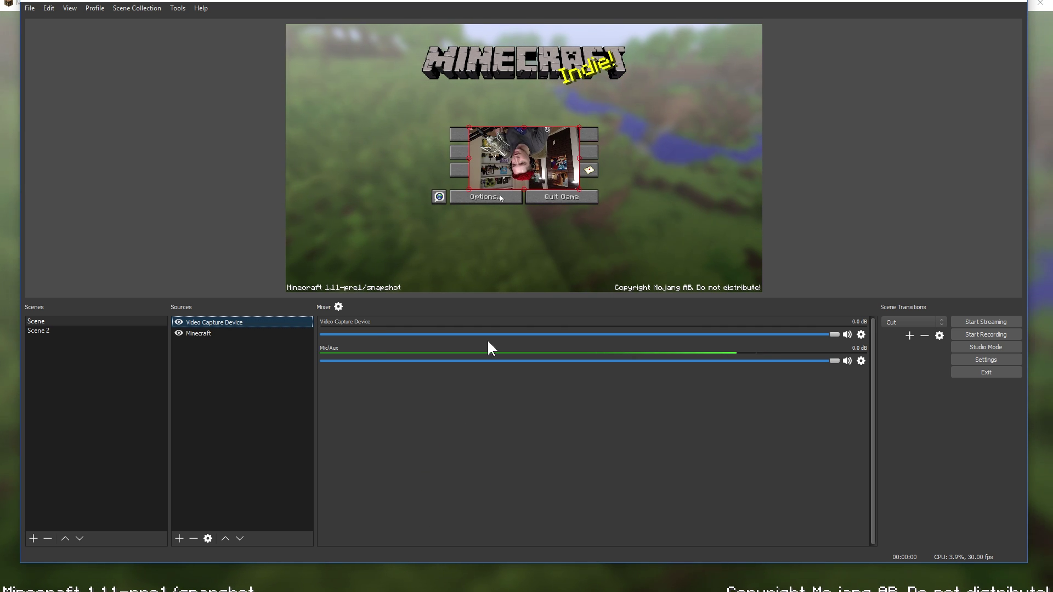
right_click(237, 324)
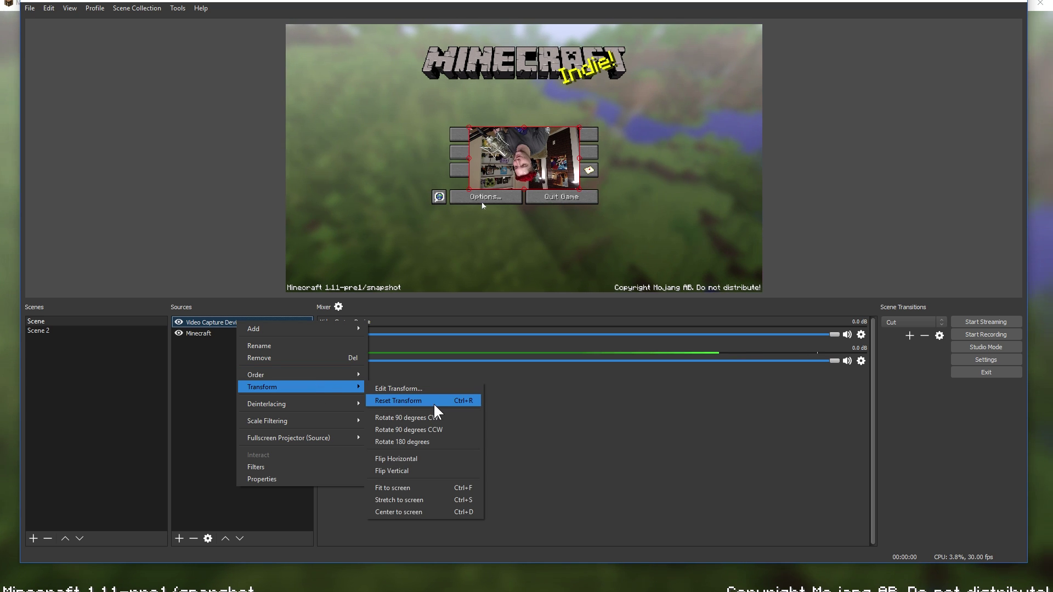
click(433, 402)
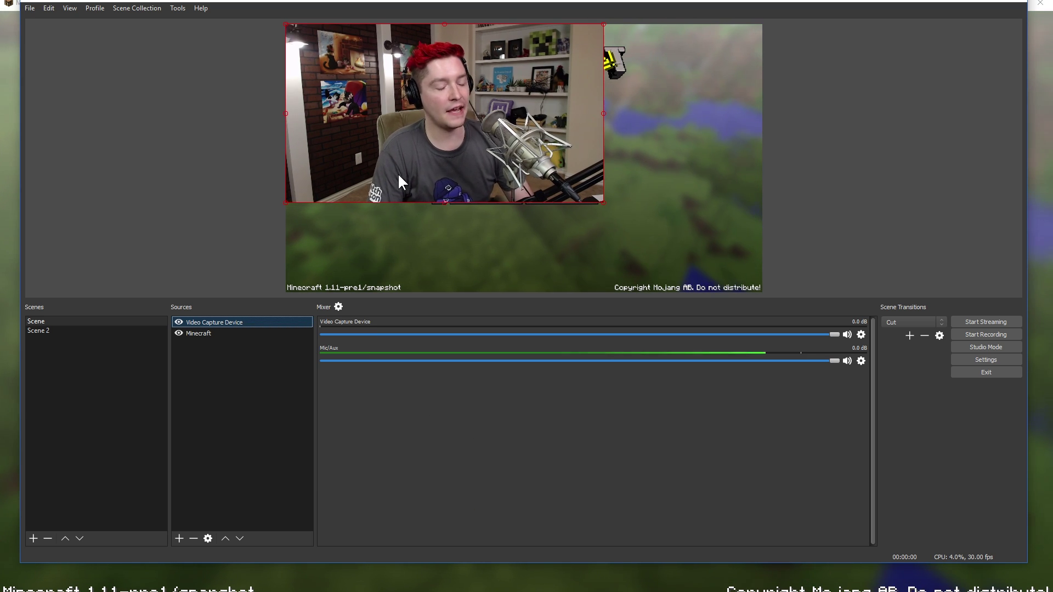
key(ctrl+d)
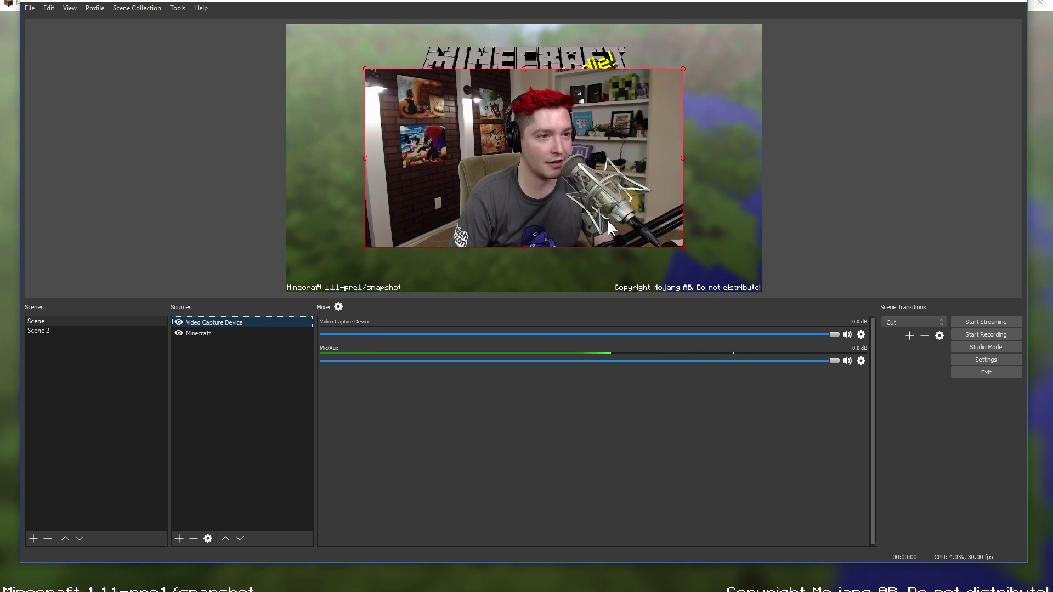
drag(683, 246, 375, 68)
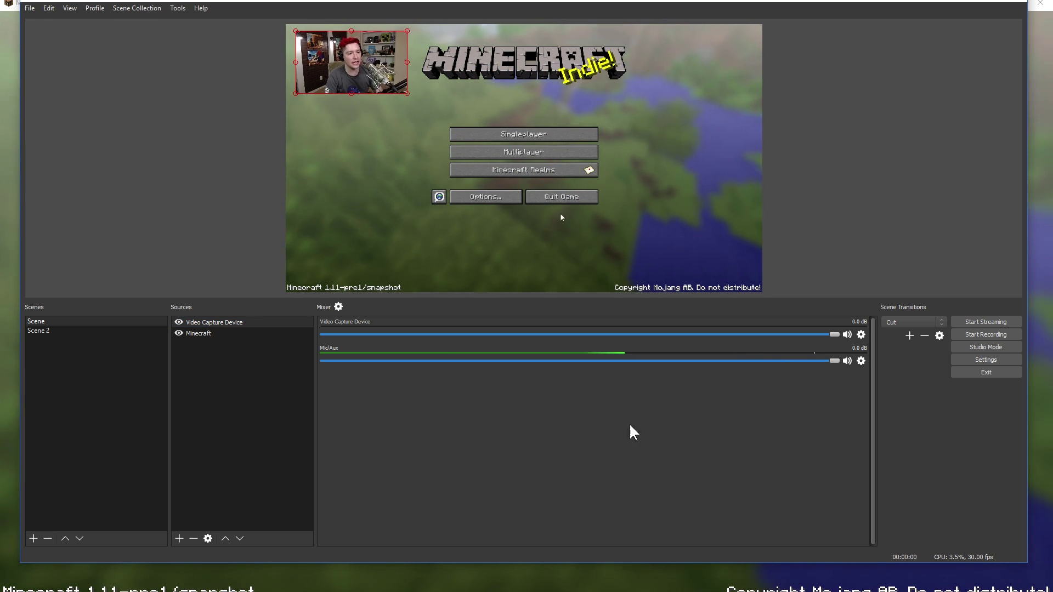
click(977, 349)
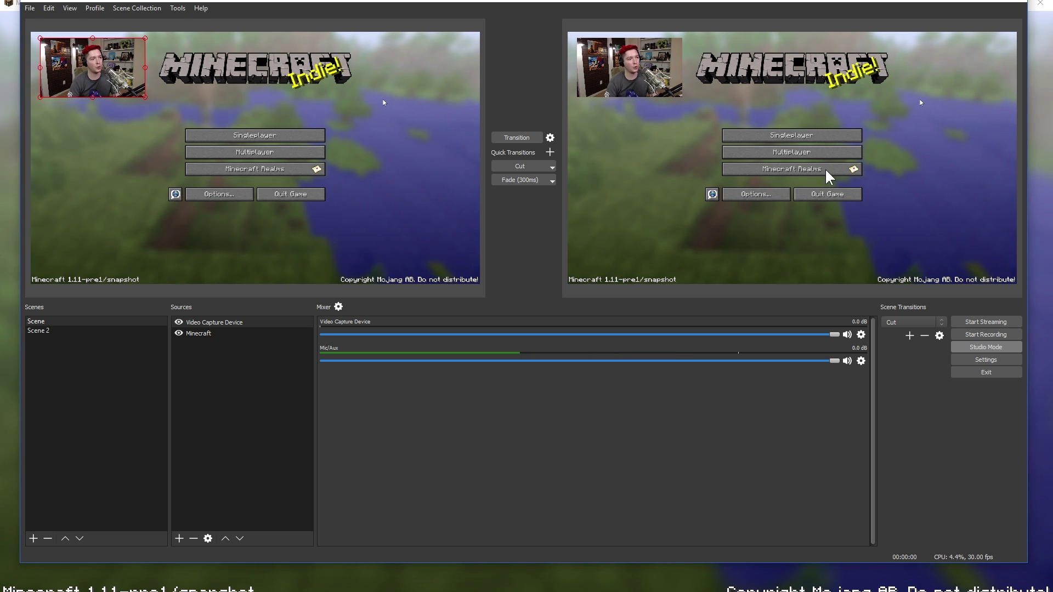
Preview Scene 2, shrink its Minecraft capture, and test the Fade and Cut quick transitions
click(67, 331)
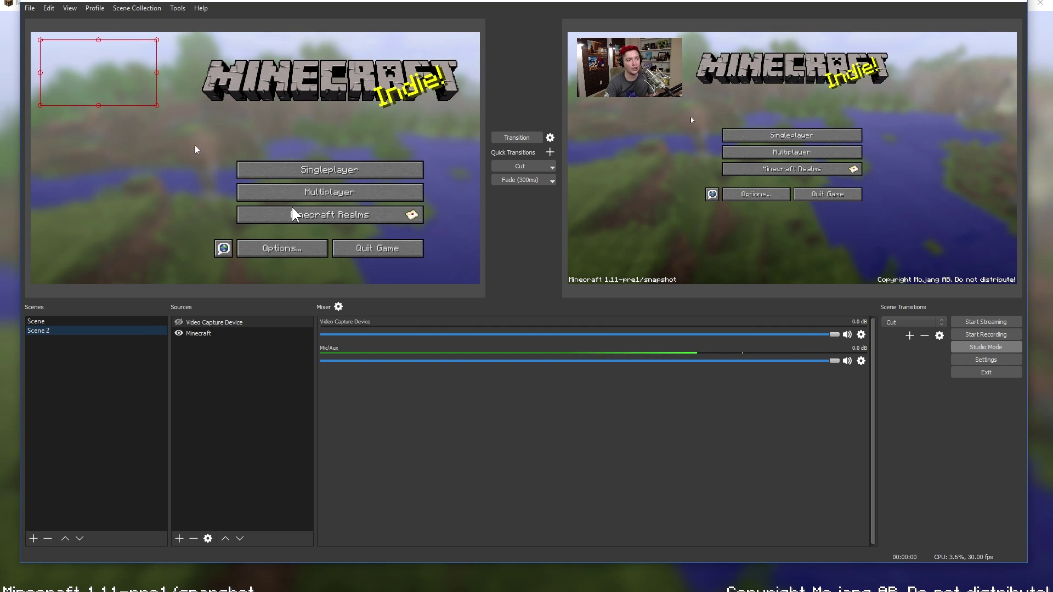
click(64, 322)
click(61, 331)
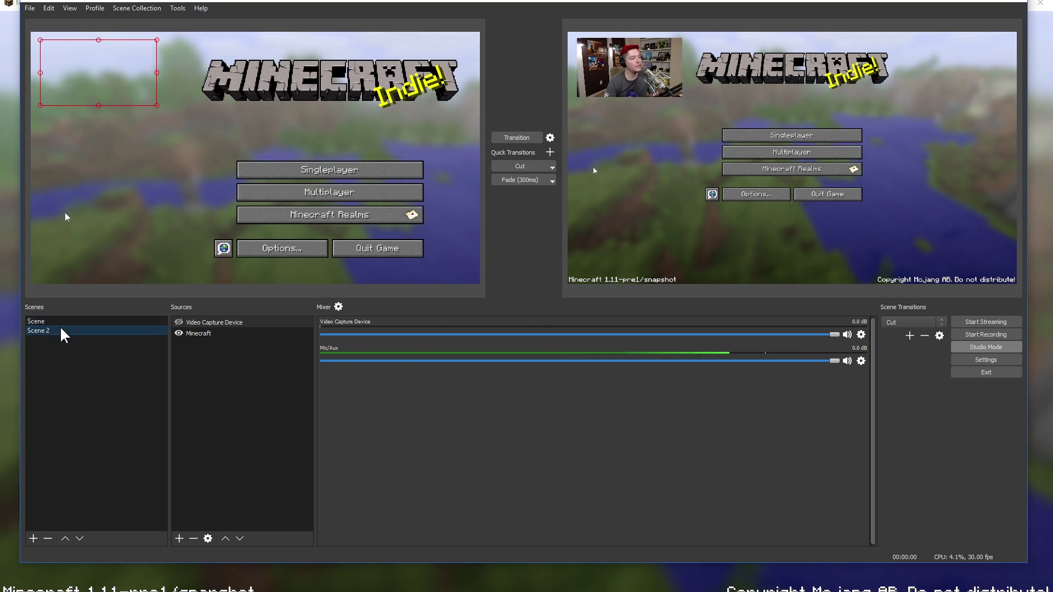
click(59, 322)
click(60, 330)
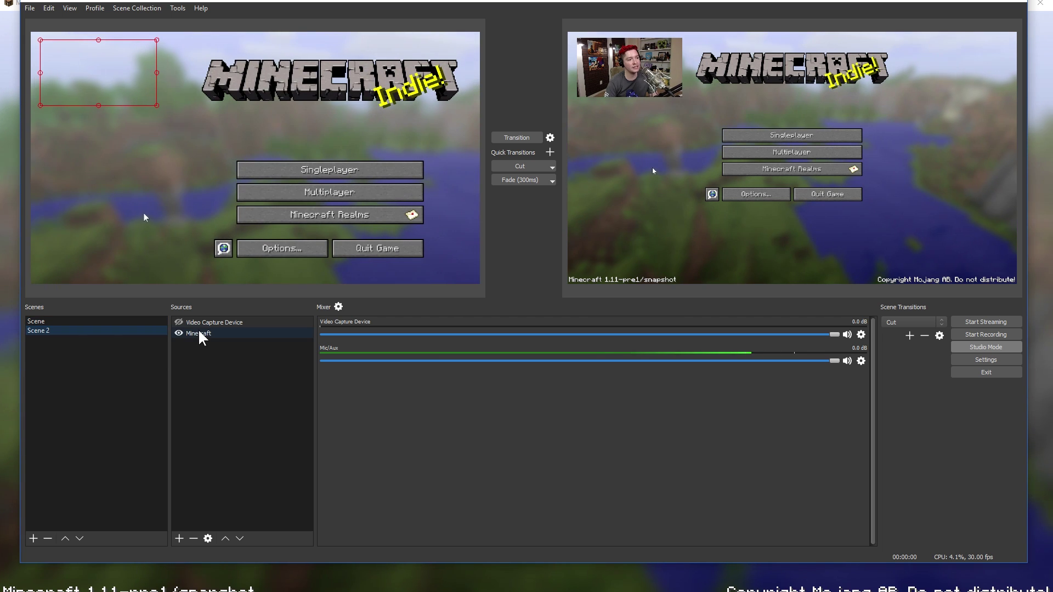
click(222, 334)
drag(32, 33, 252, 146)
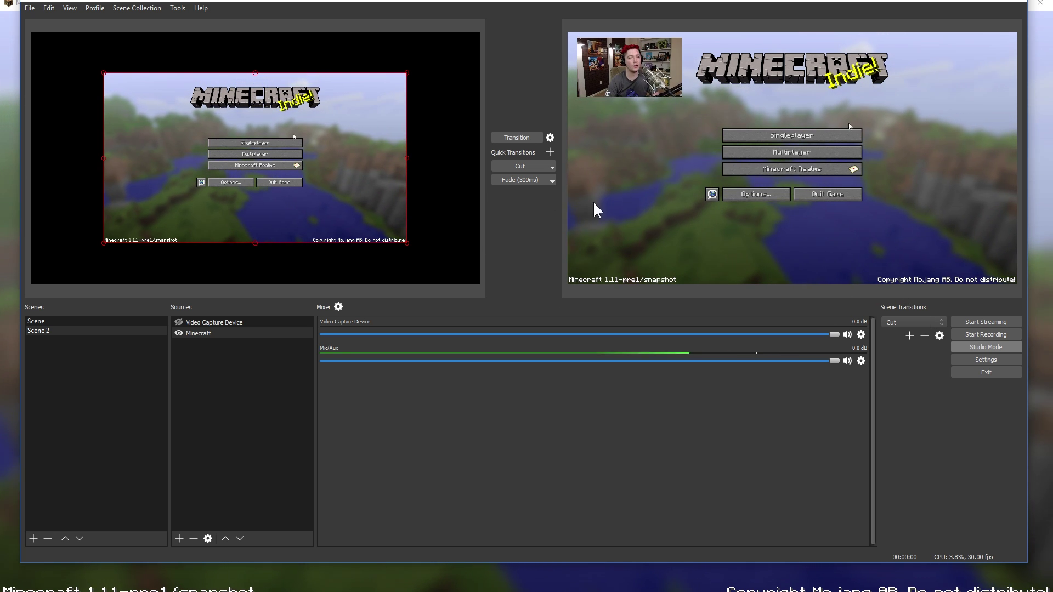
click(518, 179)
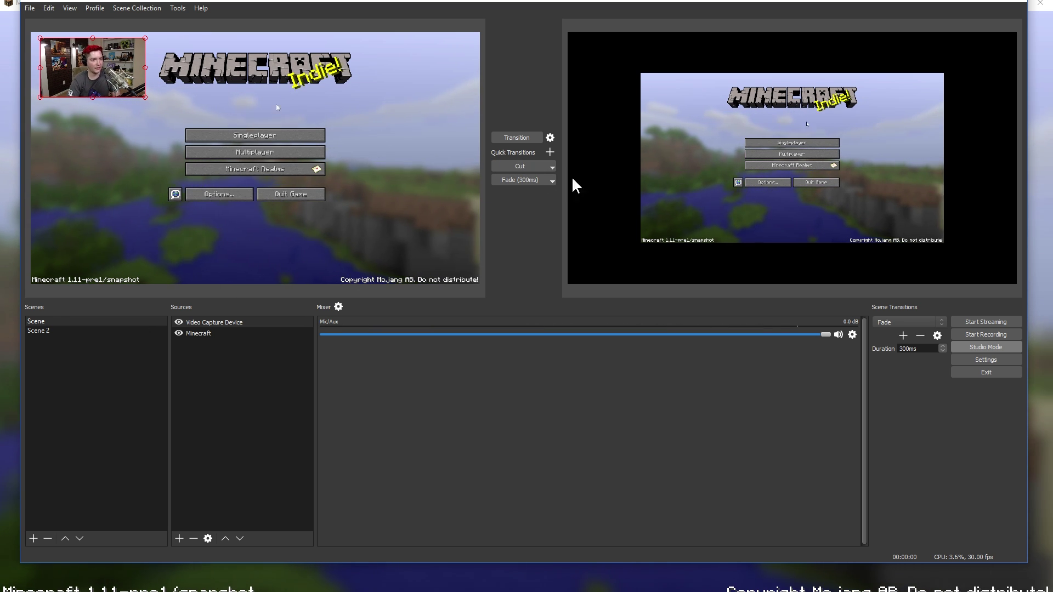
click(520, 166)
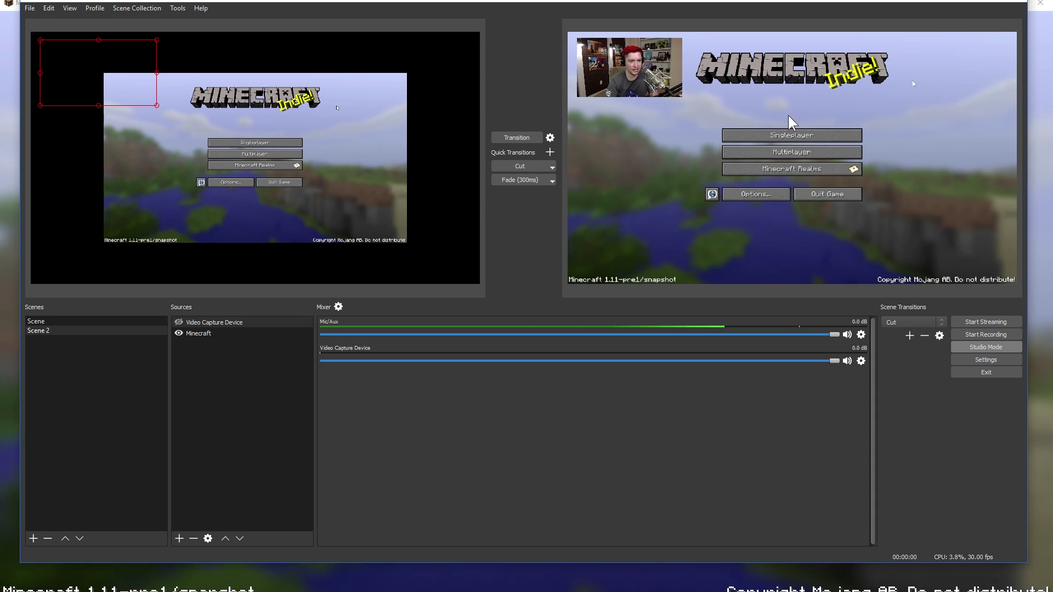
Stretch Scene 2's Minecraft capture to fill the canvas, fade it live, then cut Scene back live
click(47, 330)
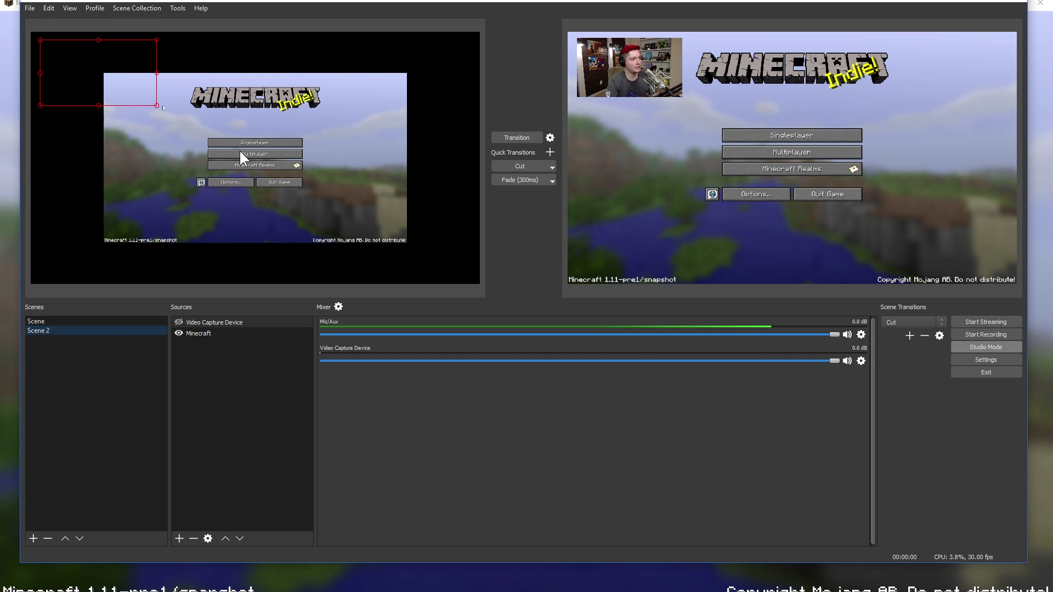
click(214, 333)
drag(253, 173, 188, 130)
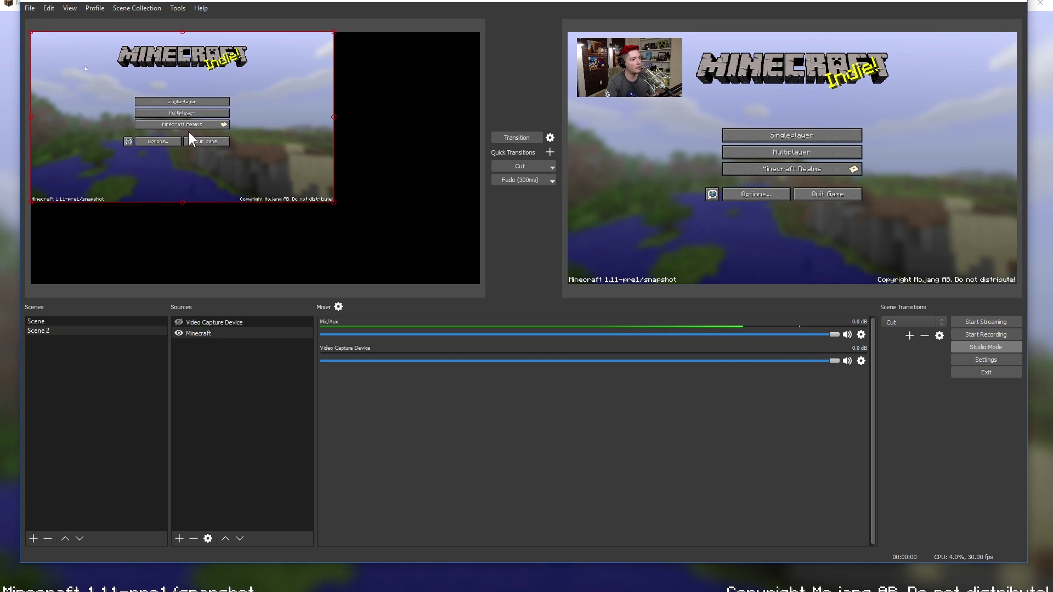
drag(334, 202, 477, 280)
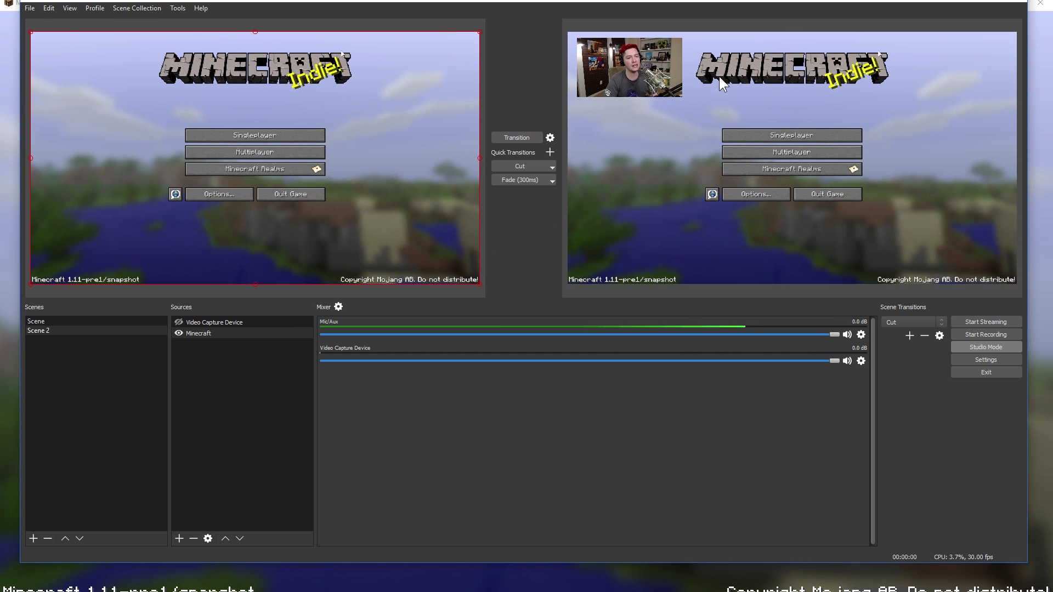
click(521, 181)
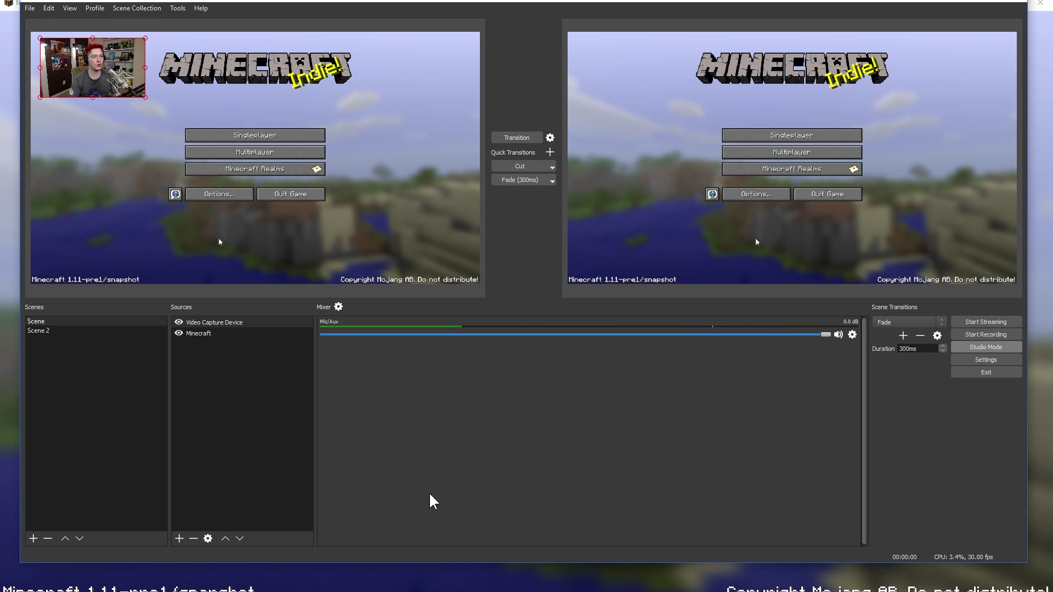
click(43, 332)
click(47, 323)
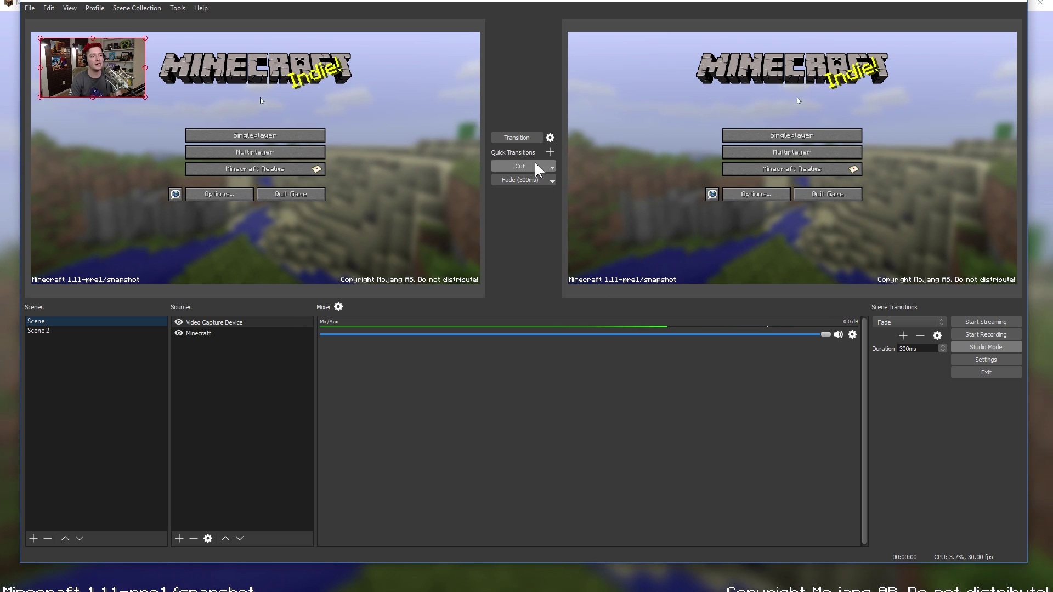
click(515, 170)
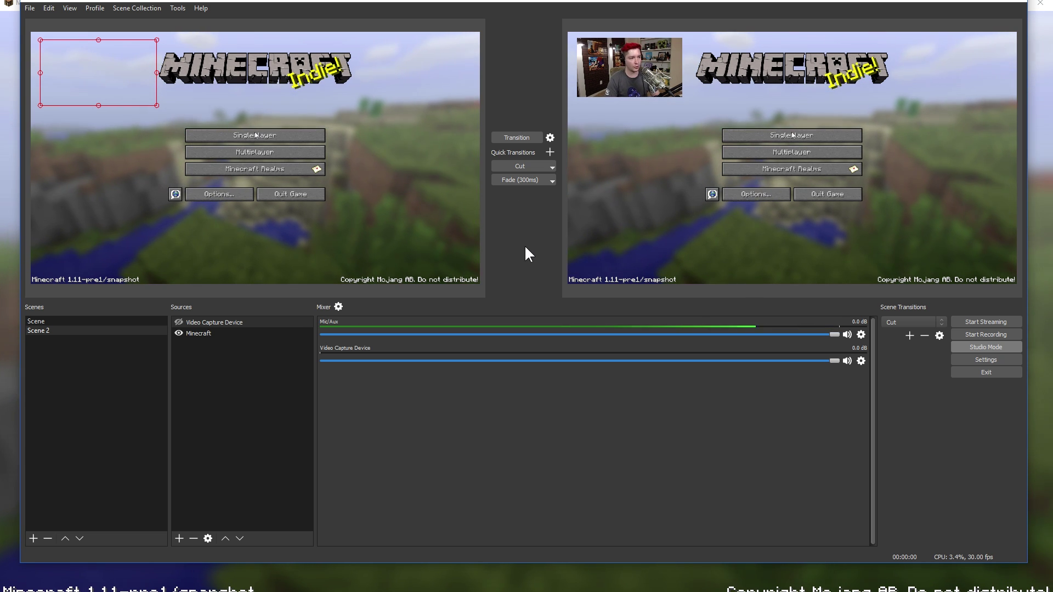
Flip the preview between Scene and Scene 2, cutting Scene 2 live and back to Scene
click(75, 322)
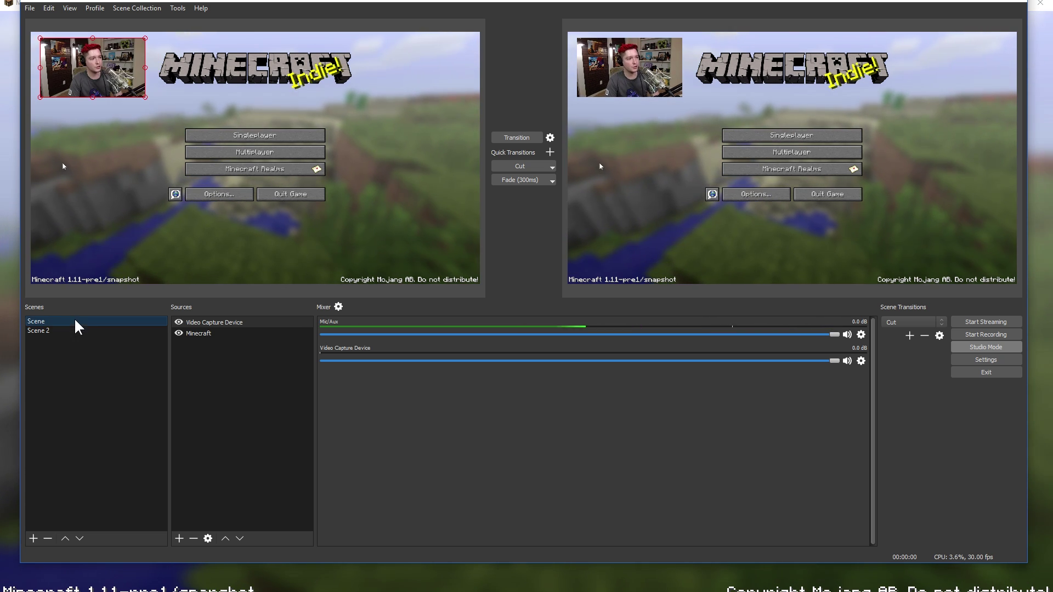
click(42, 331)
click(38, 322)
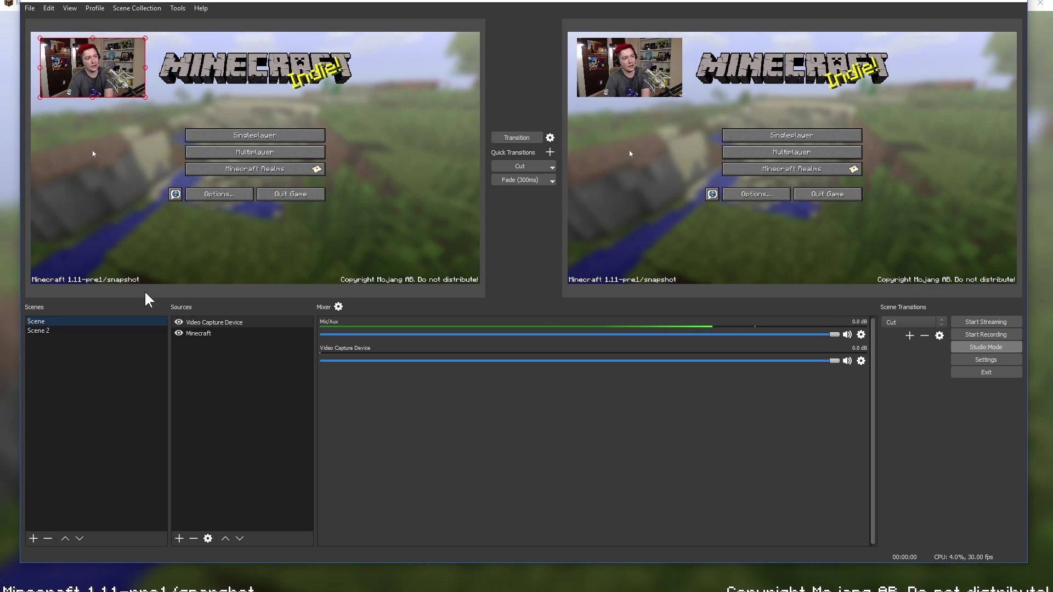
click(57, 330)
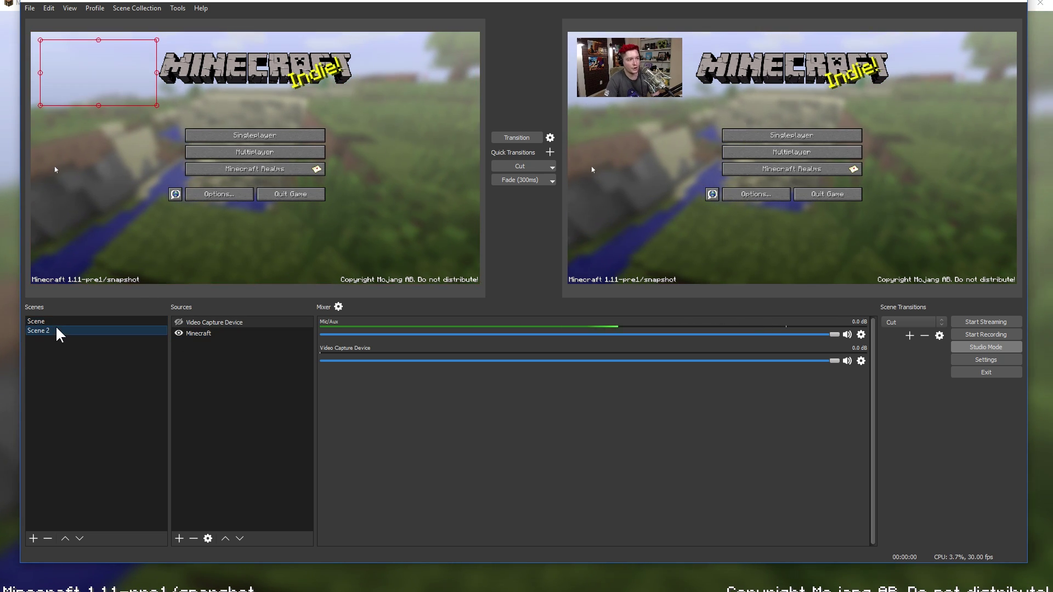
click(58, 322)
click(85, 332)
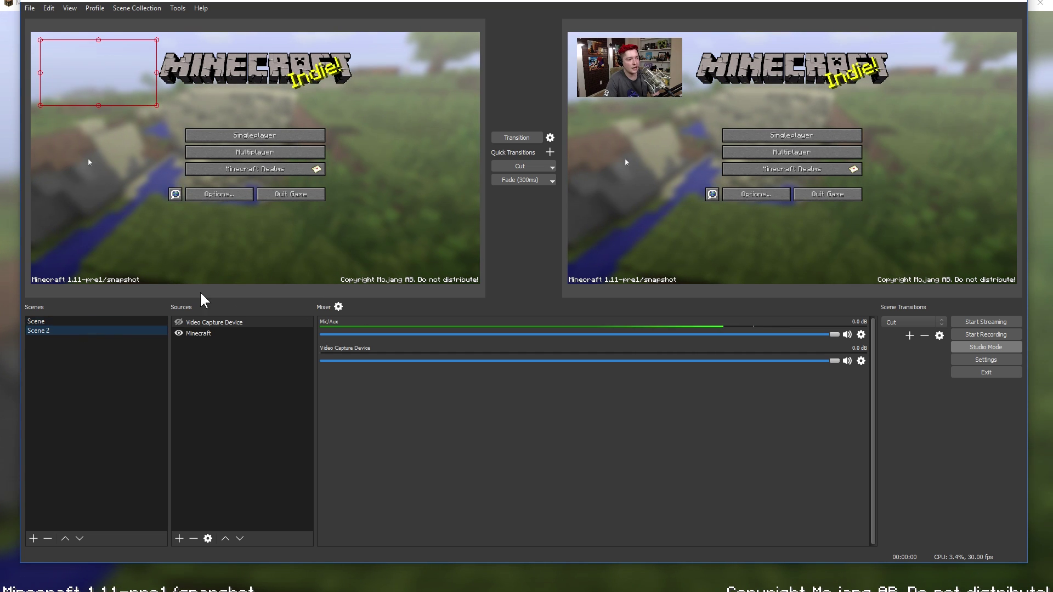
click(520, 167)
click(519, 167)
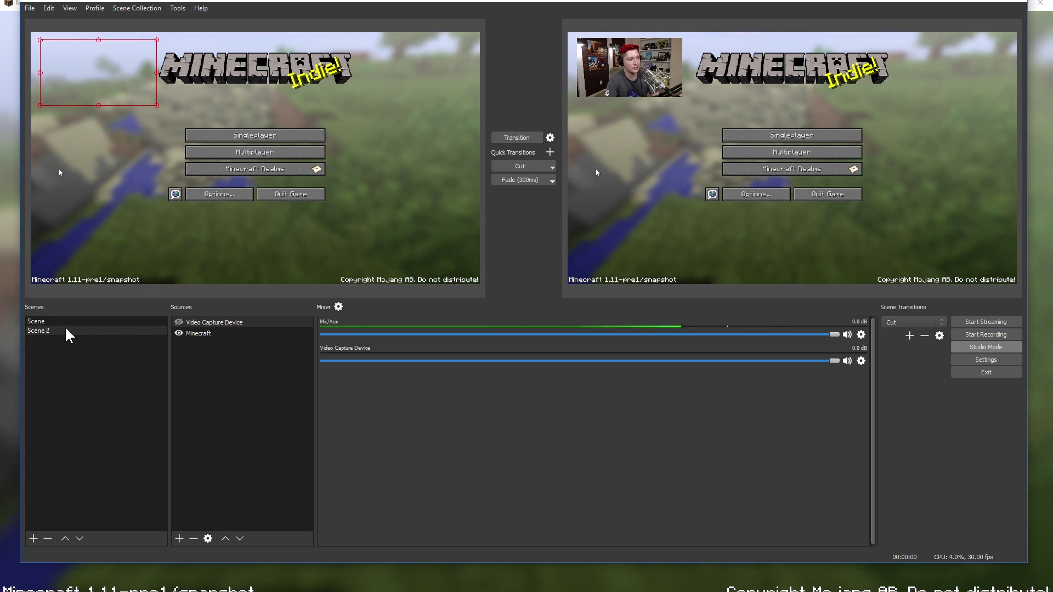
Enlarge the webcam over Scene's Minecraft frame, cut it live, and turn off Studio Mode
click(105, 323)
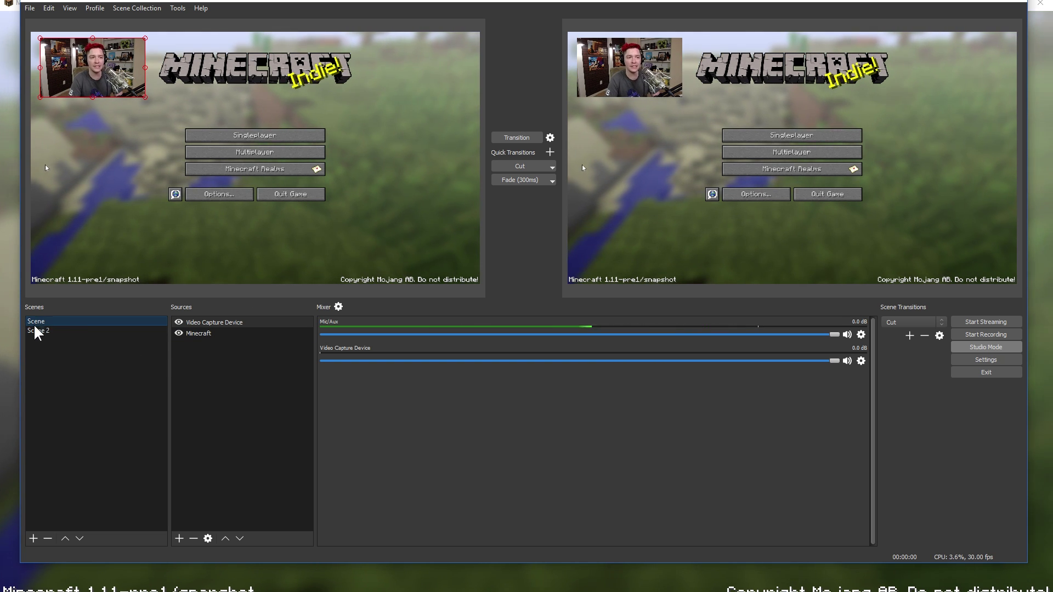
drag(142, 93, 410, 213)
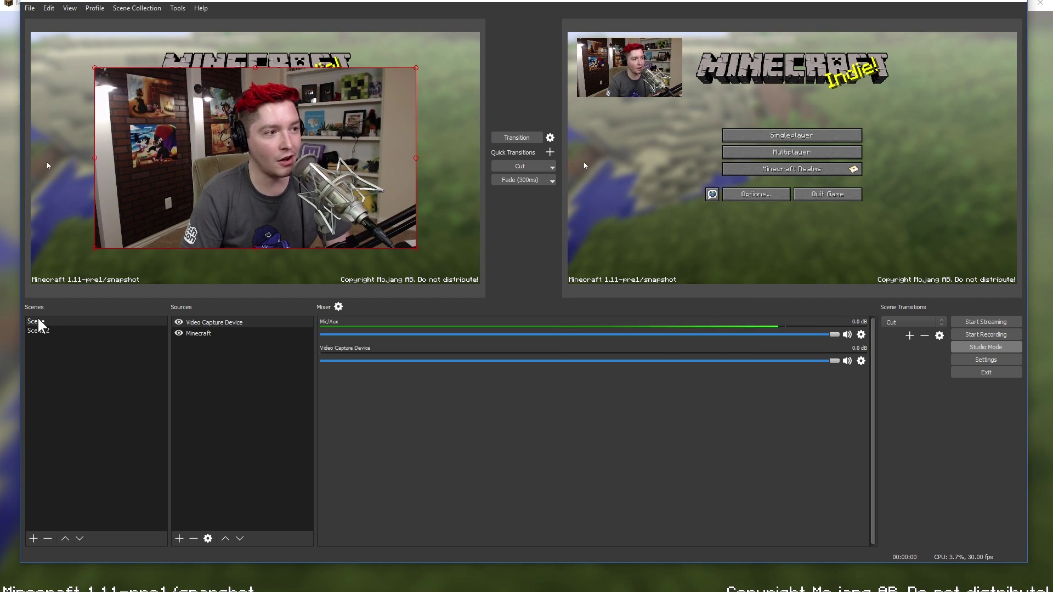
click(528, 163)
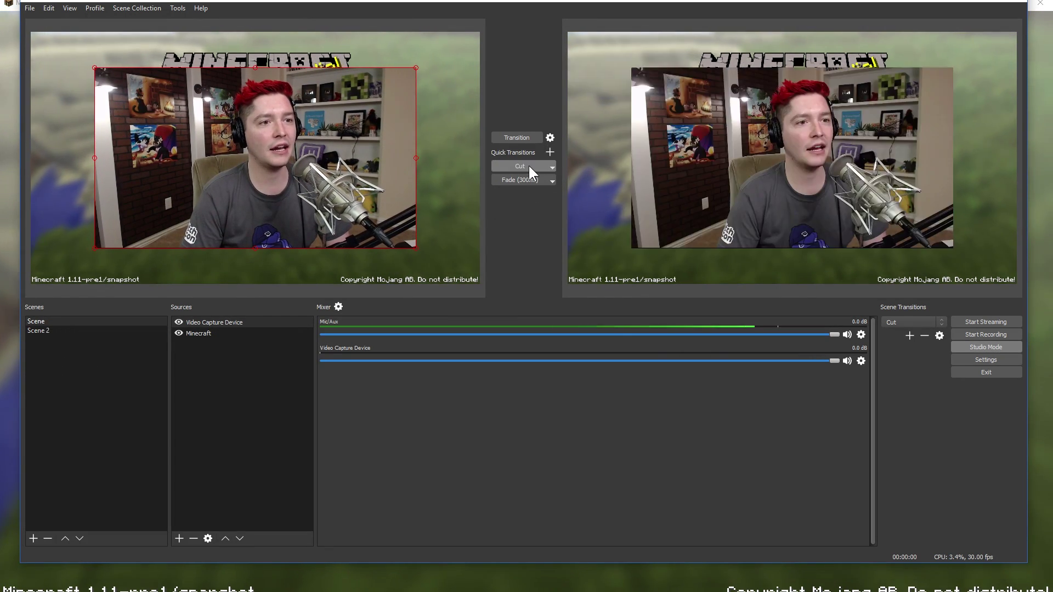
click(984, 347)
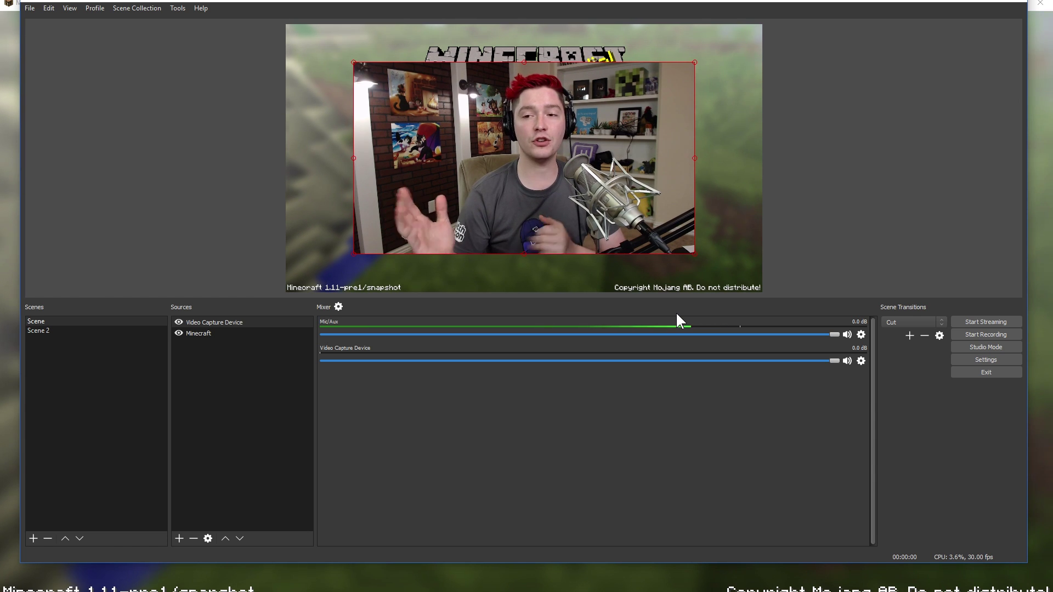
Switch back and forth between Scene 2 and Scene to compare their webcam layouts
click(44, 332)
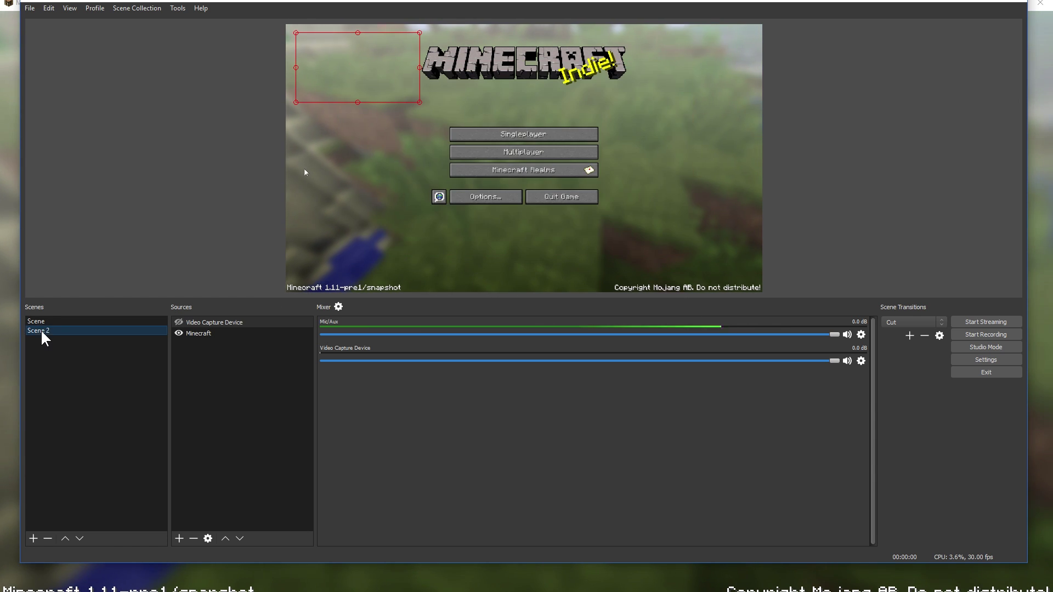
click(44, 323)
click(44, 332)
click(44, 323)
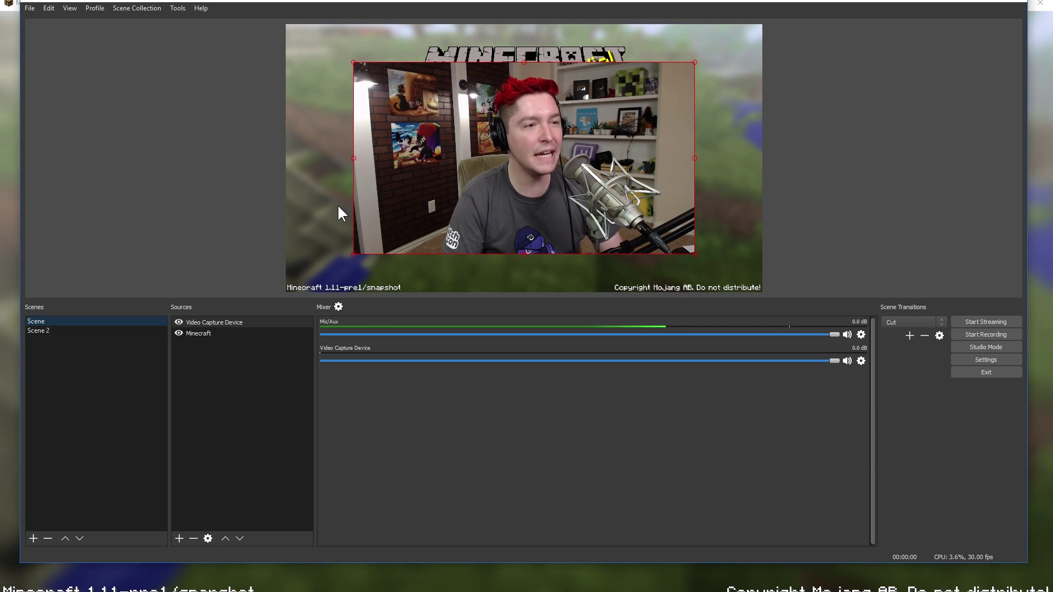
Shrink Scene's webcam and move it into the top-left corner above the Minecraft title
drag(541, 219, 500, 199)
drag(640, 226, 371, 85)
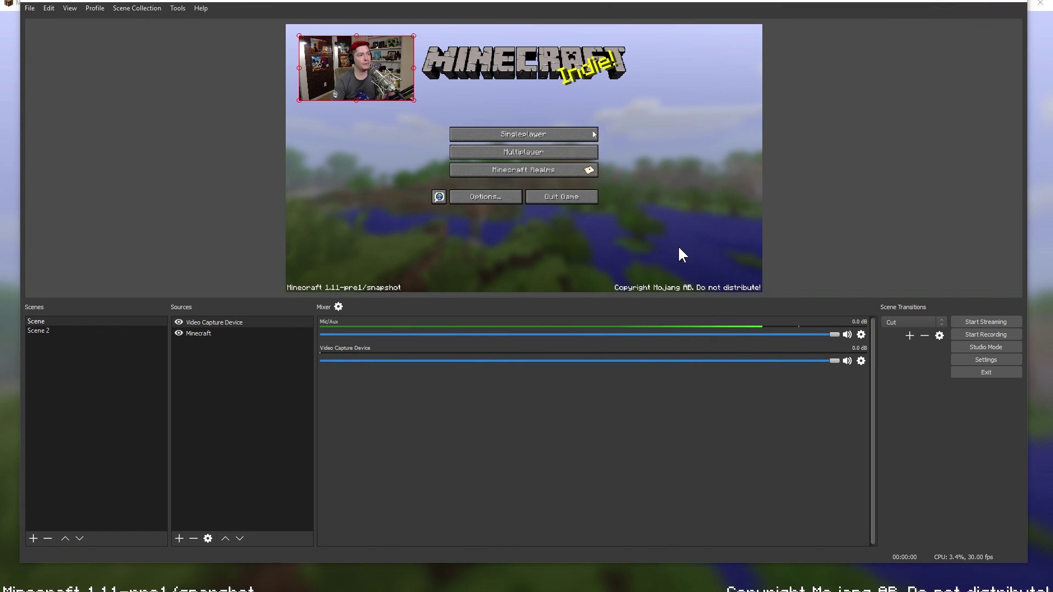
click(138, 105)
Switch the active profile from OMGcraft to A1 Stream
click(93, 9)
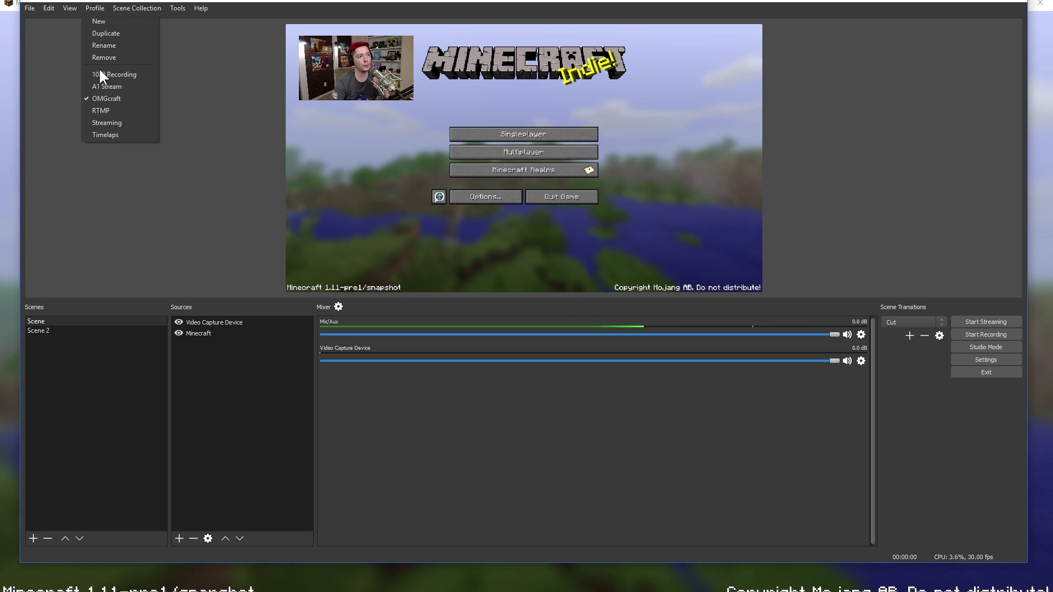
mouse_move(127, 10)
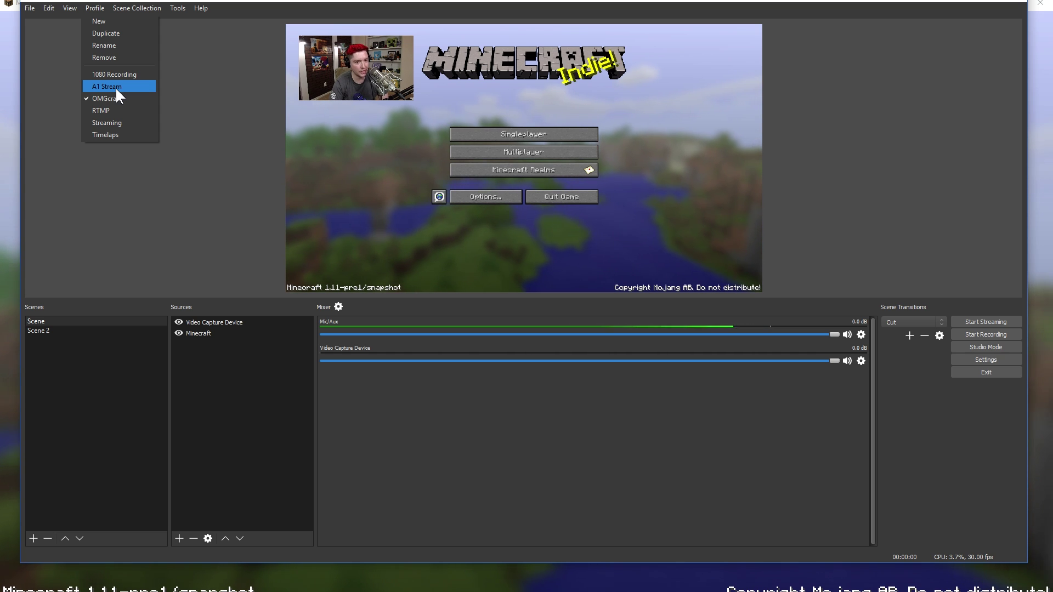
click(115, 87)
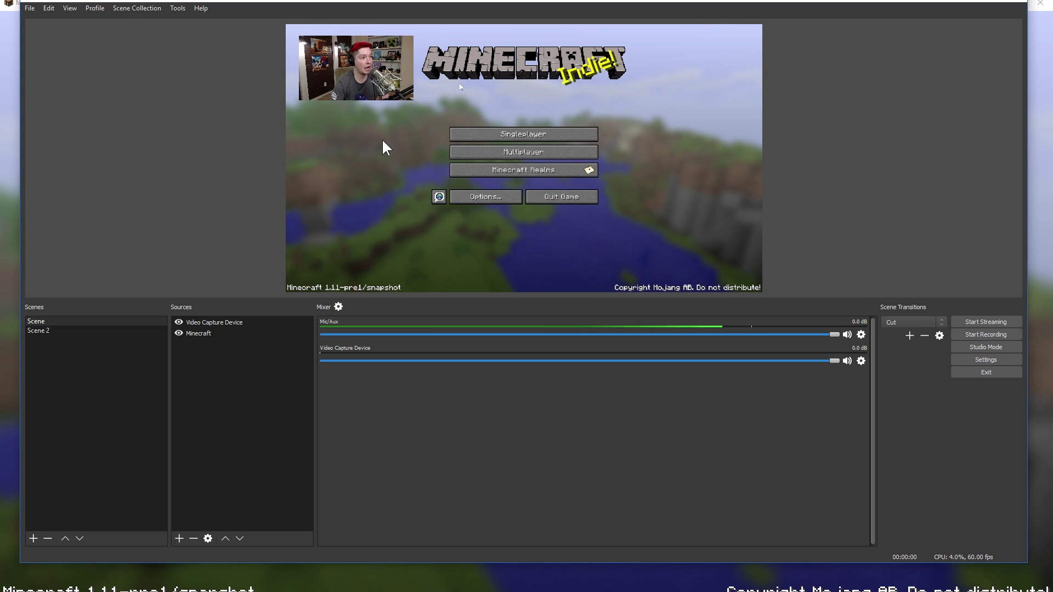
Switch to the 1080 Recording profile and inspect its Settings, cancelling without changes
click(94, 8)
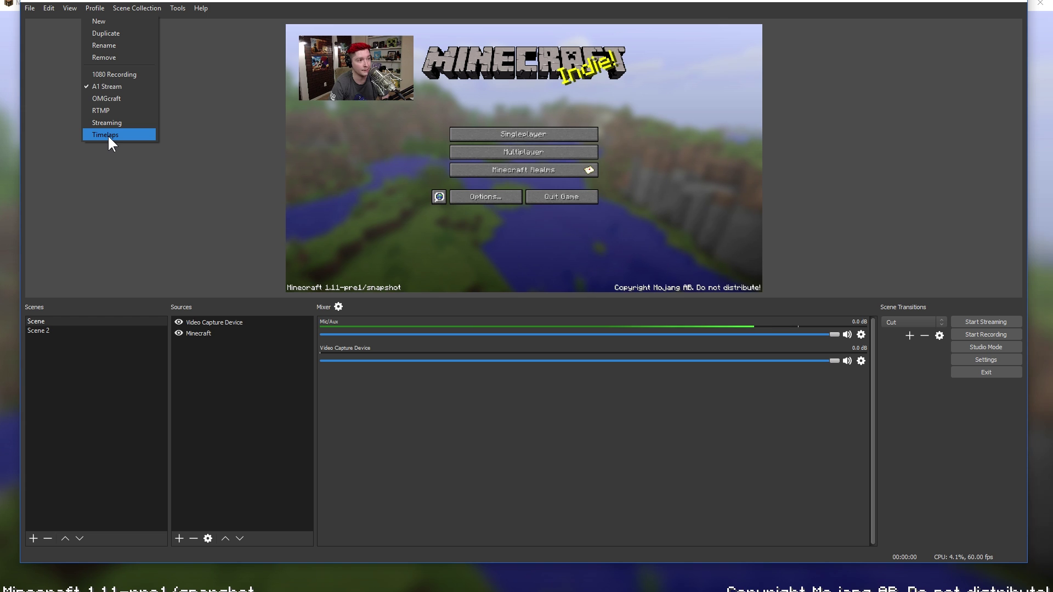
click(116, 77)
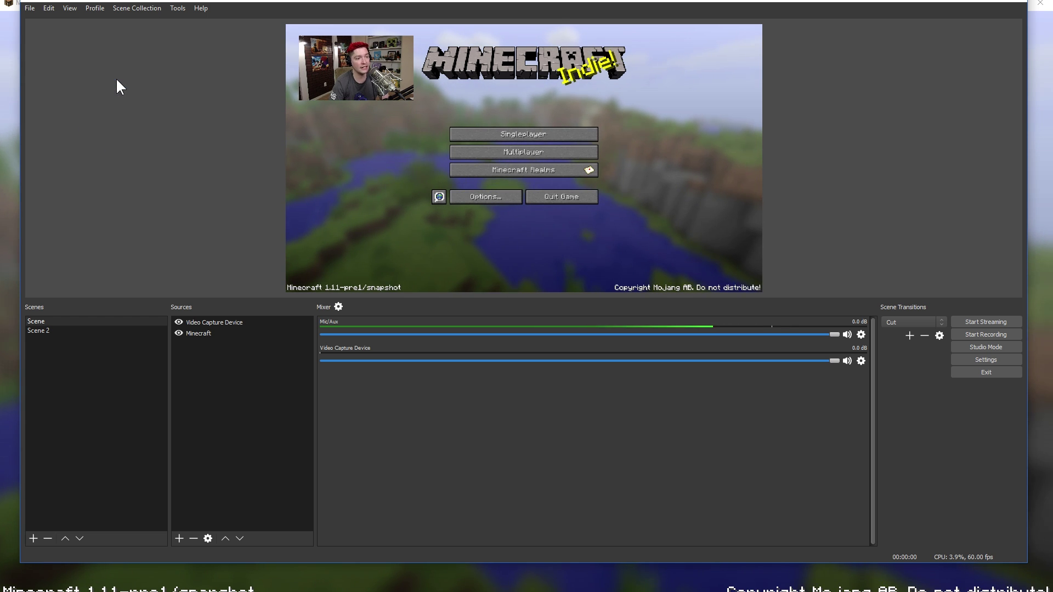
click(96, 7)
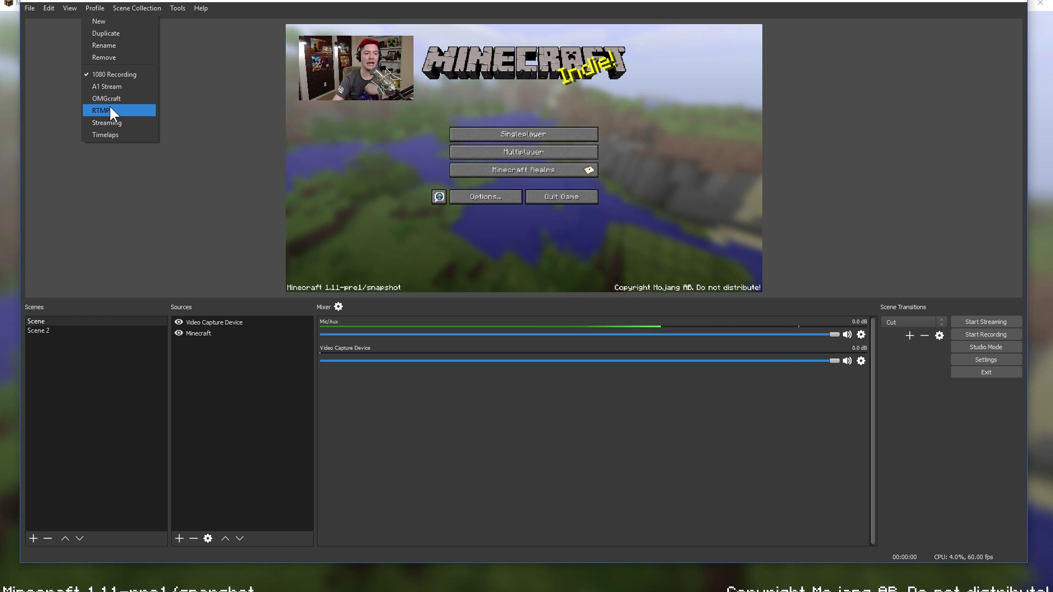
click(981, 361)
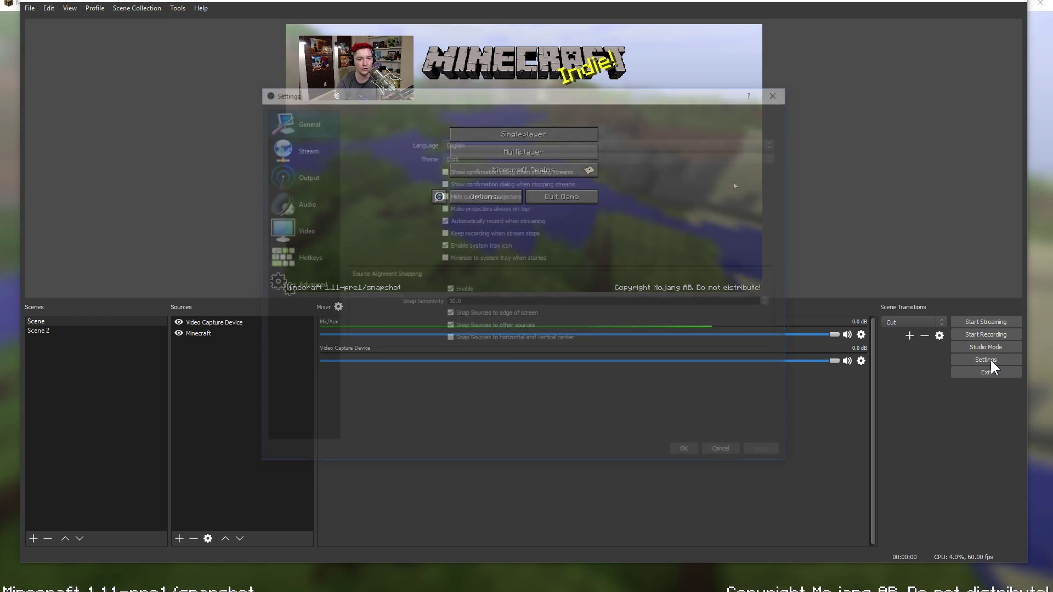
click(733, 455)
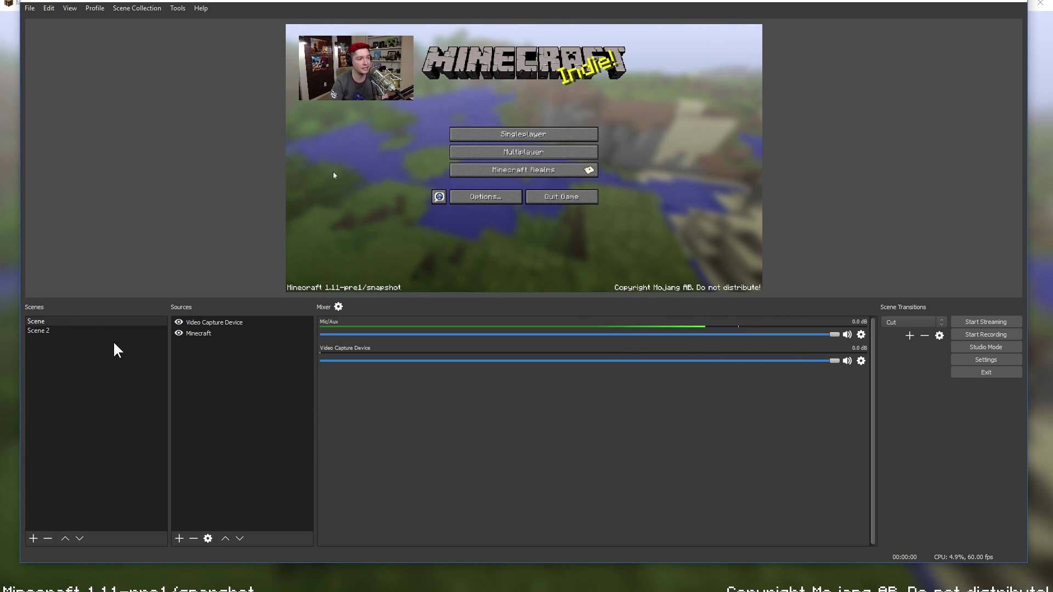
Load the Streaming scene collection, turn on Studio Mode, and preview its Setup, Me and Game scenes
click(132, 7)
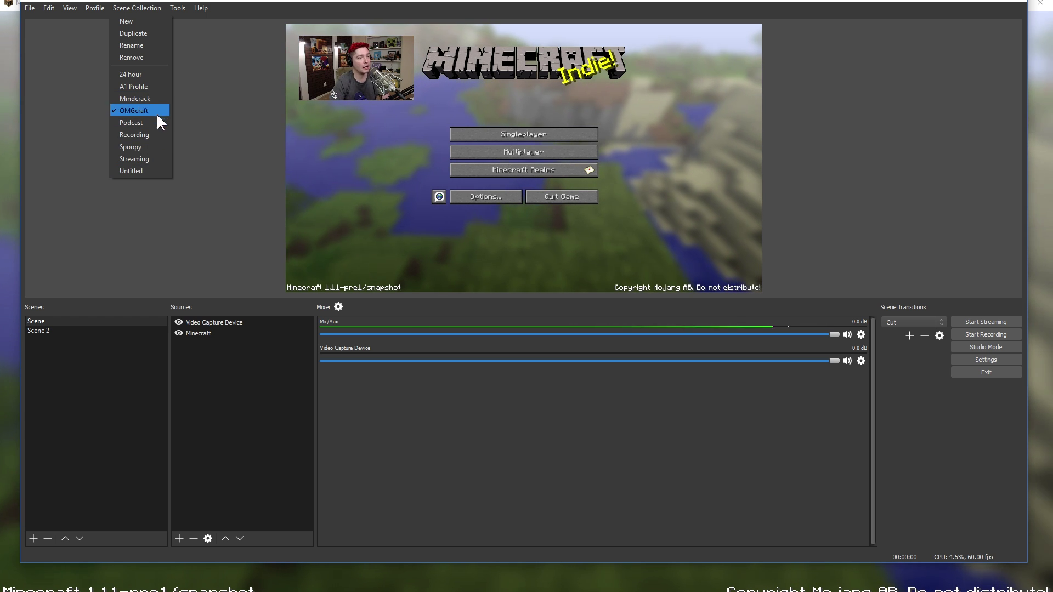
click(144, 158)
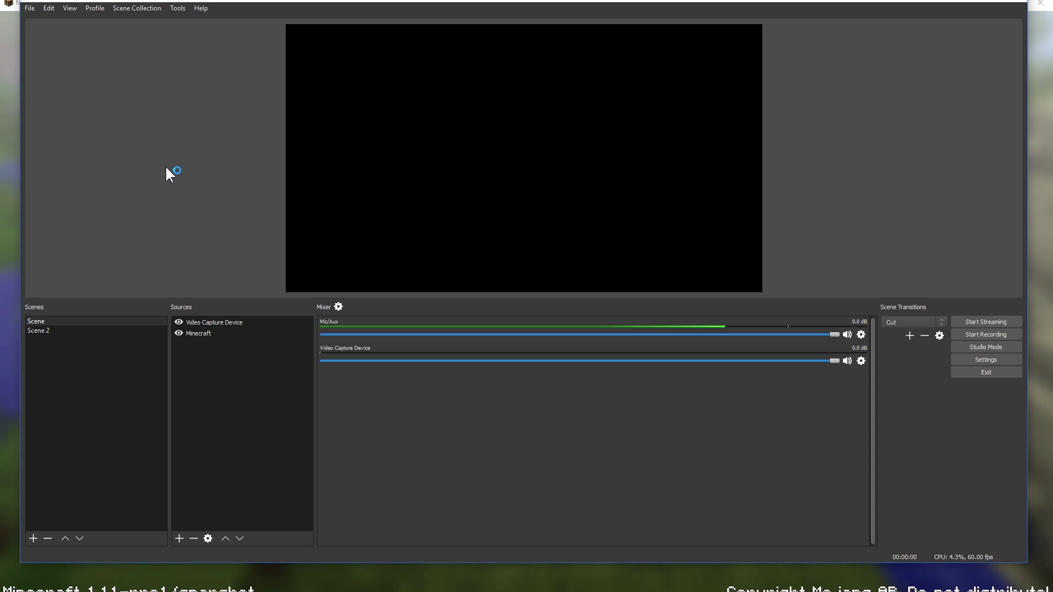
click(71, 321)
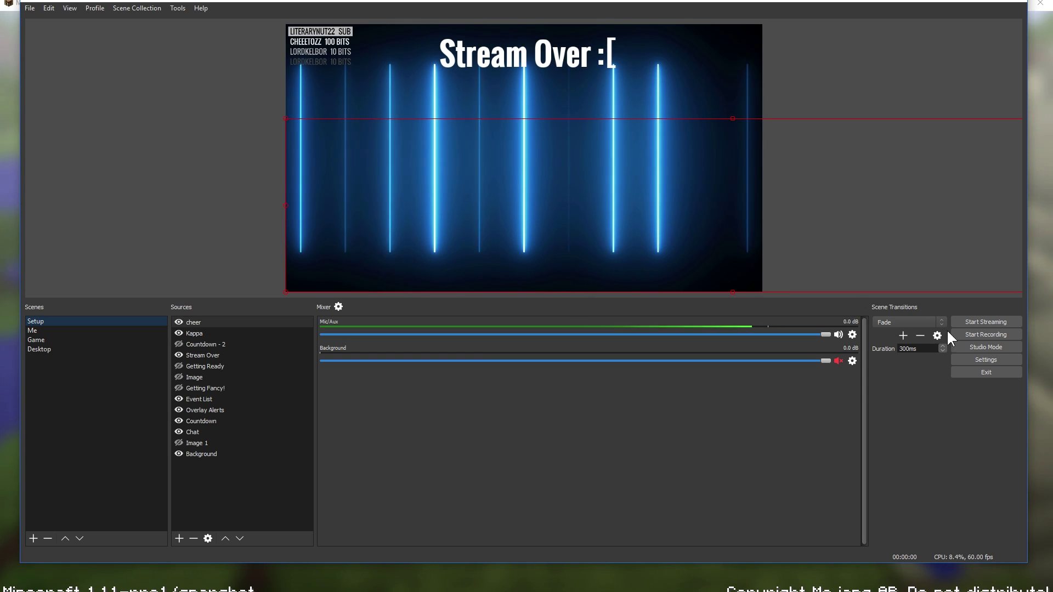
click(998, 347)
click(55, 331)
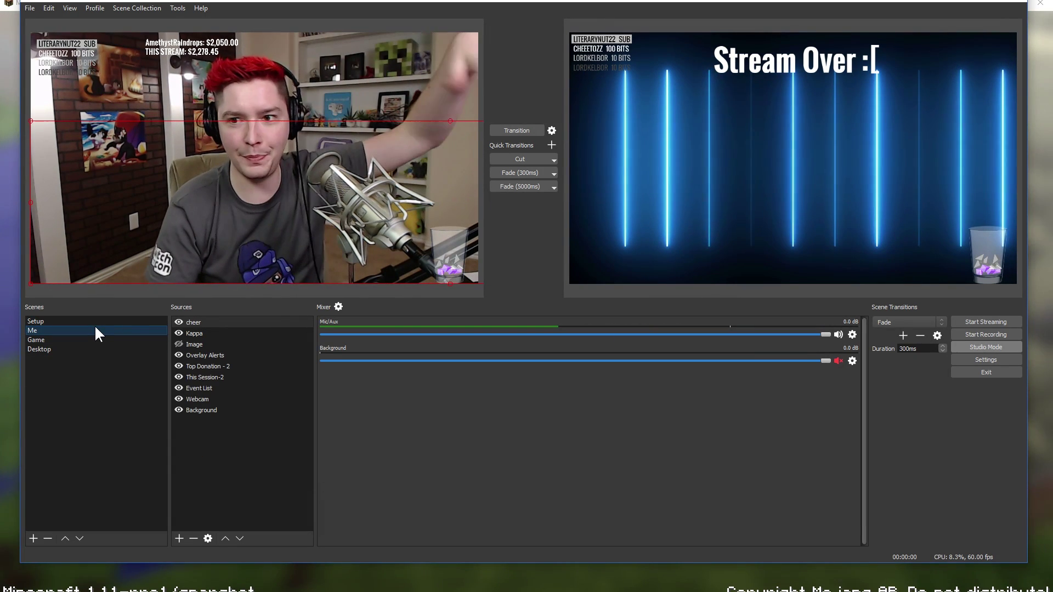
click(74, 340)
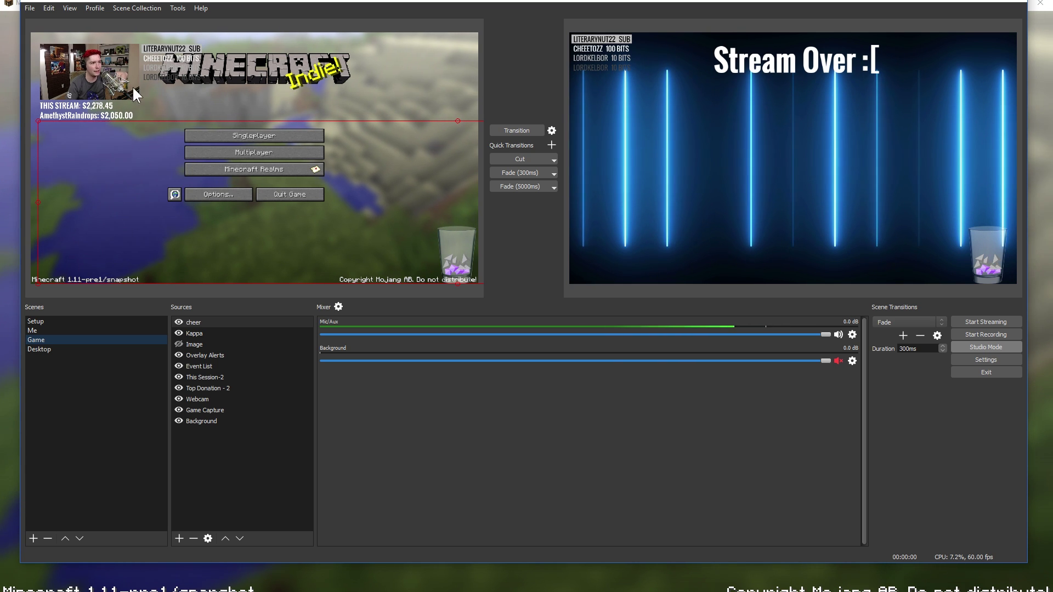
Load the Spoopy collection and preview its Game scene, then switch to the Recording collection
click(146, 8)
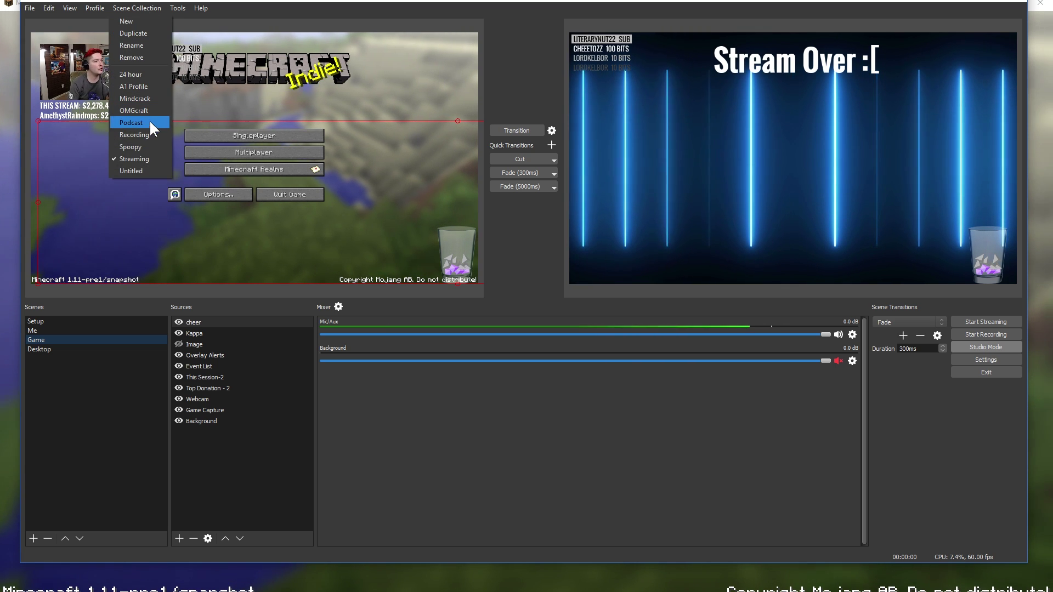
click(149, 147)
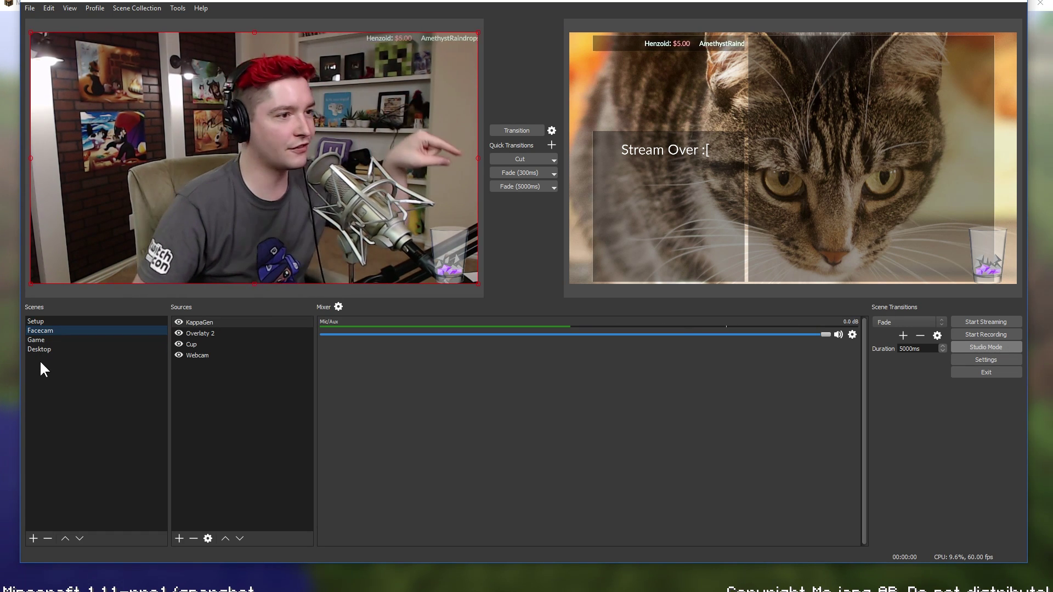
click(49, 340)
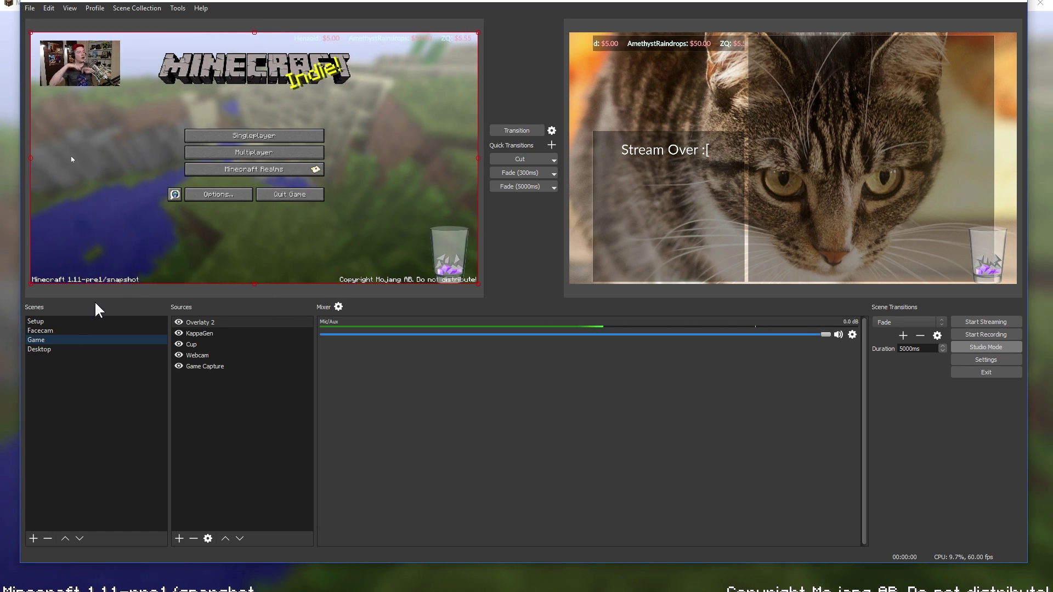
click(128, 8)
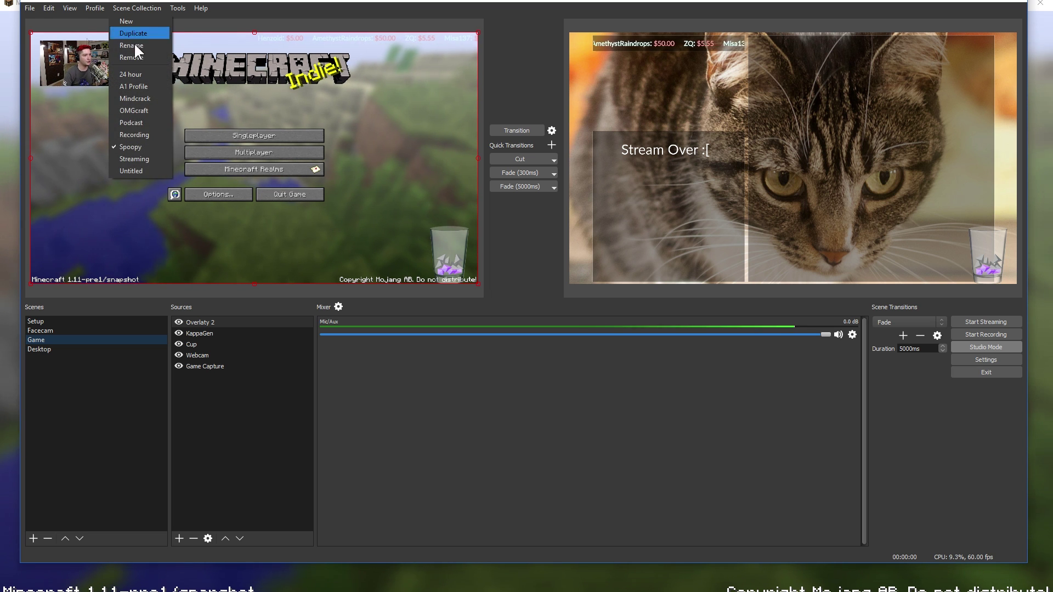
click(152, 134)
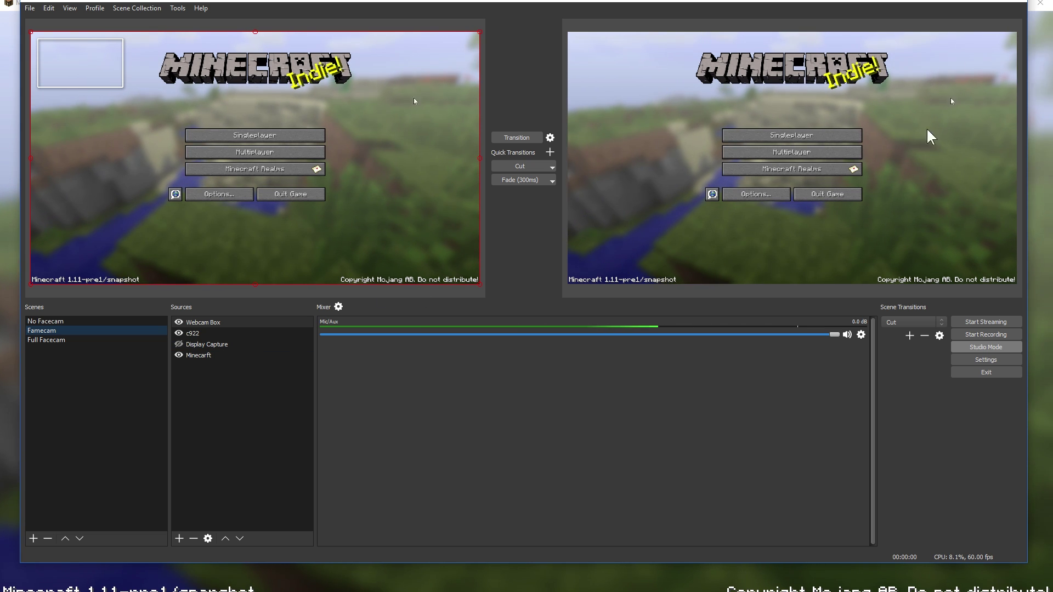
Preview the No Facecam, Famecam and Full Facecam scenes, leaving Full Facecam staged
click(55, 321)
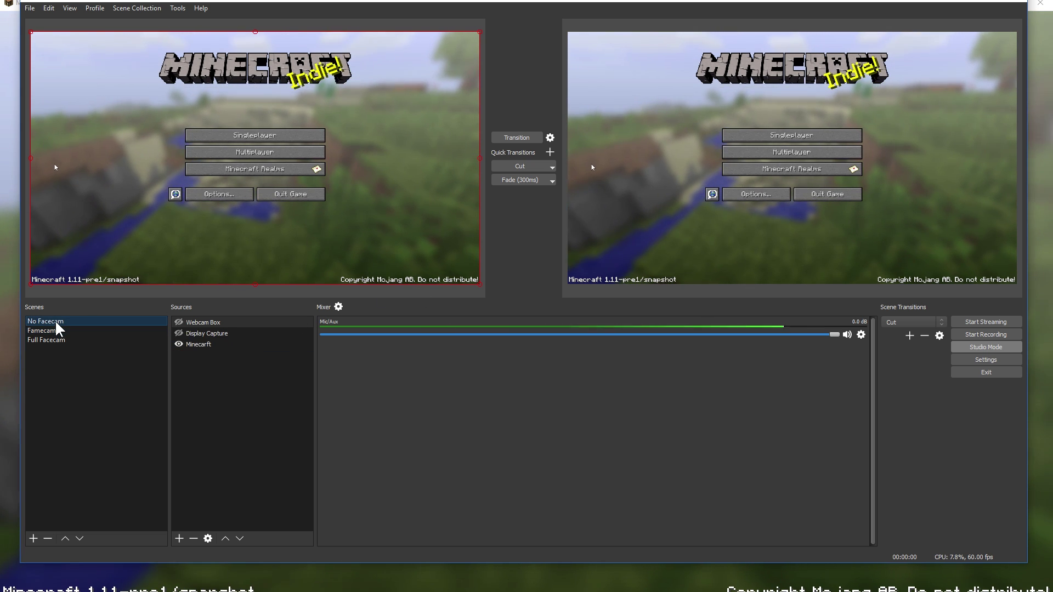
click(55, 331)
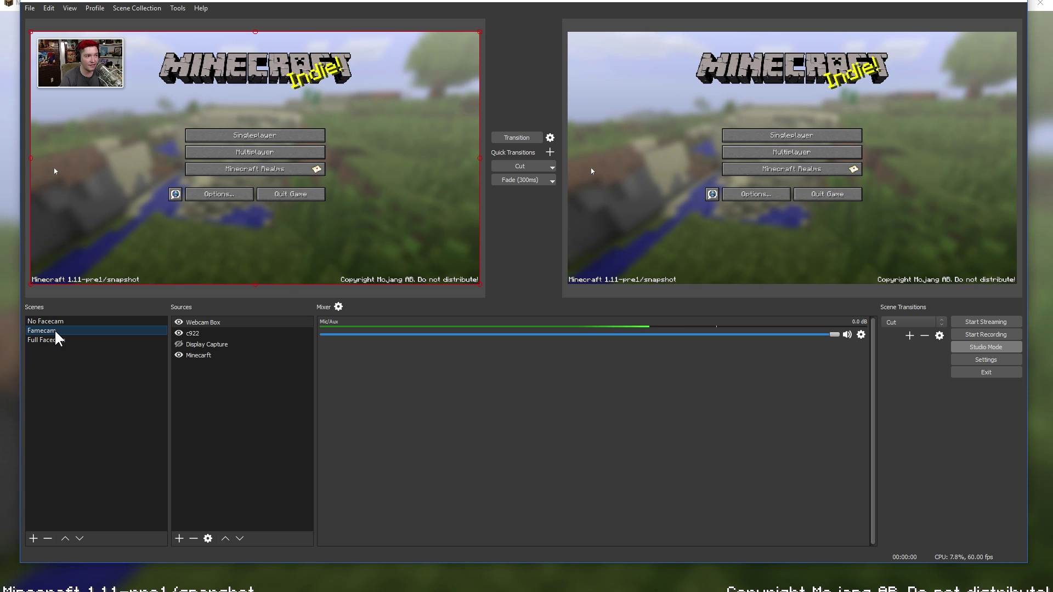
click(58, 339)
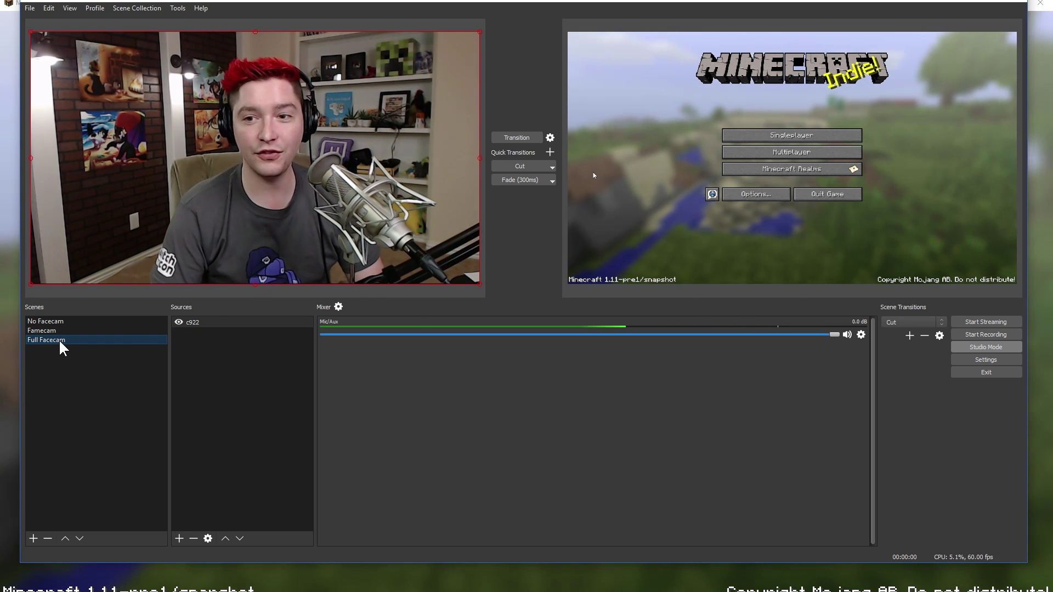
click(58, 332)
click(57, 323)
click(56, 338)
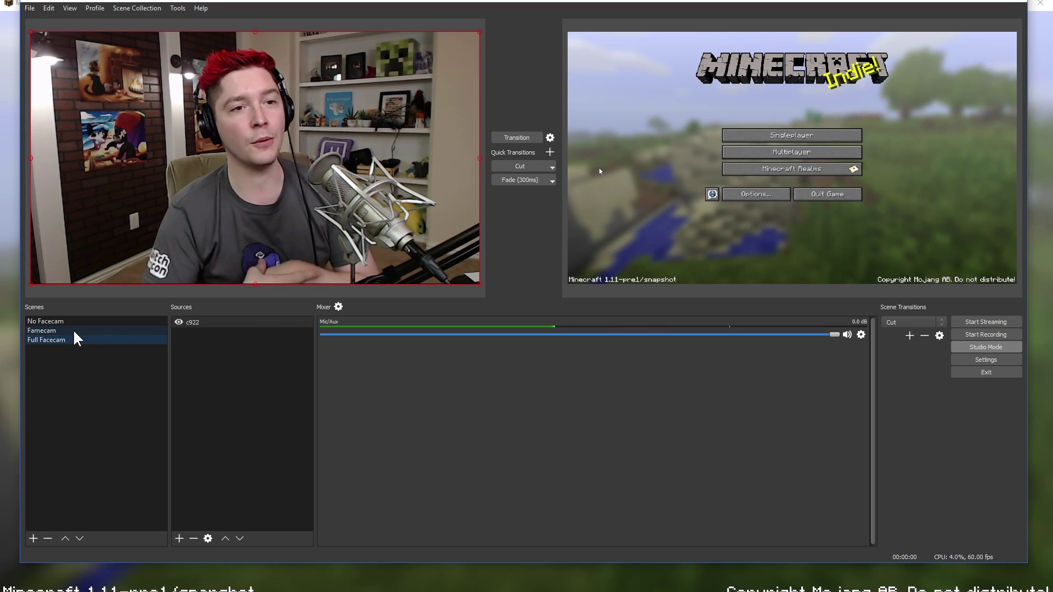
click(93, 9)
click(118, 8)
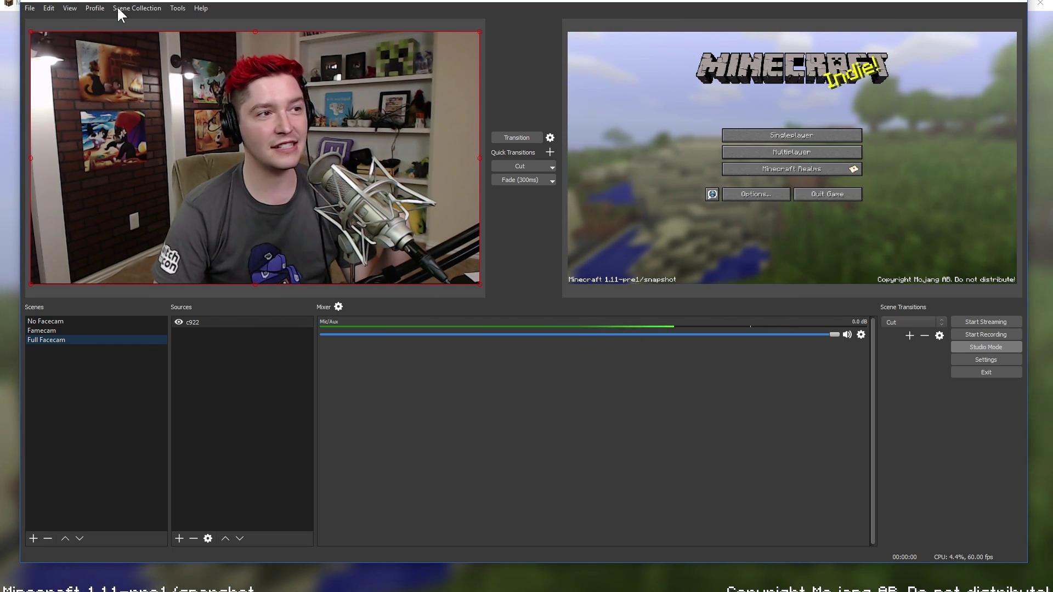